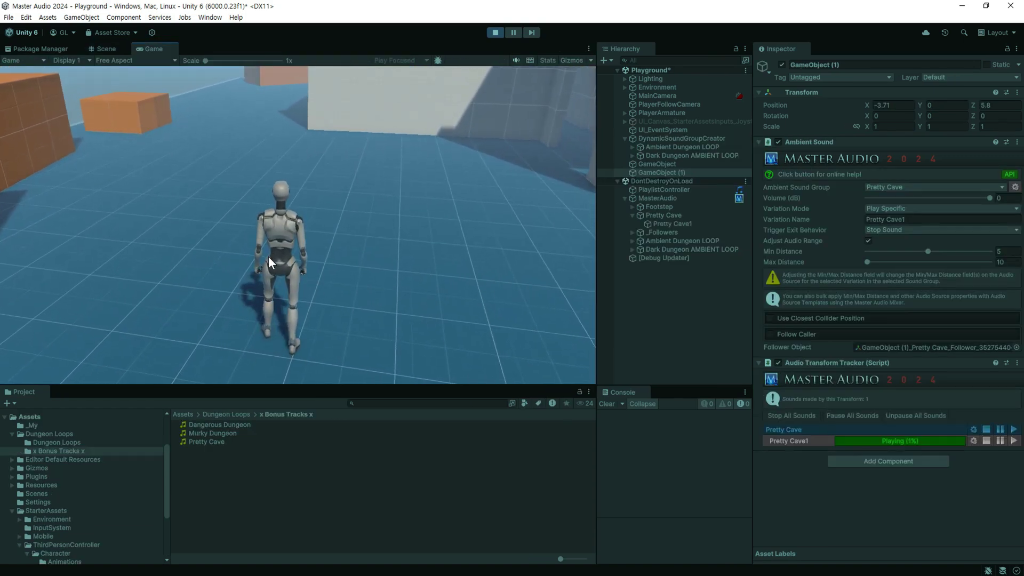
Step: Walk the character through the trigger and watch PlaylistController switch from BGM2 to BGM1
key(w)
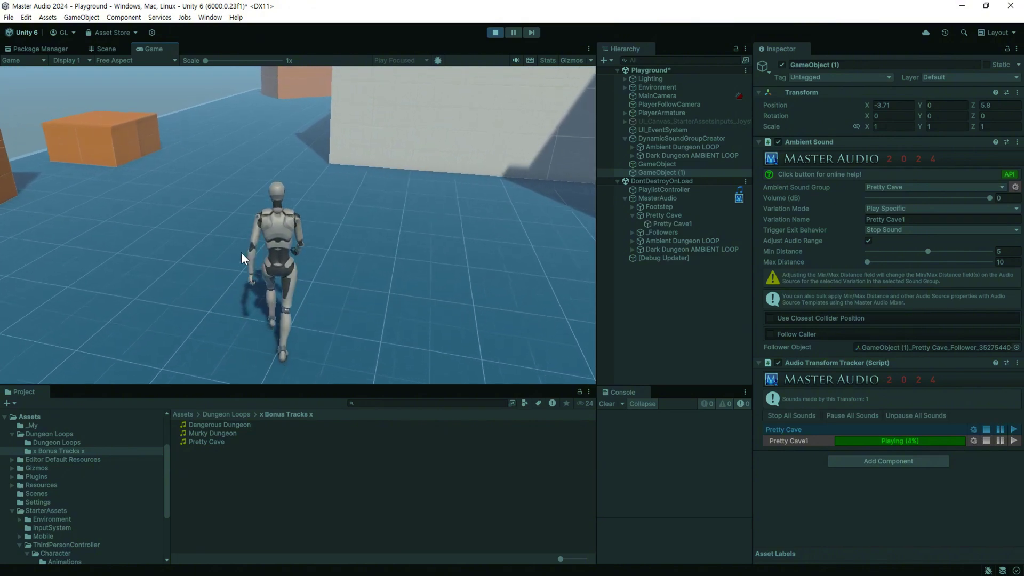
key(w)
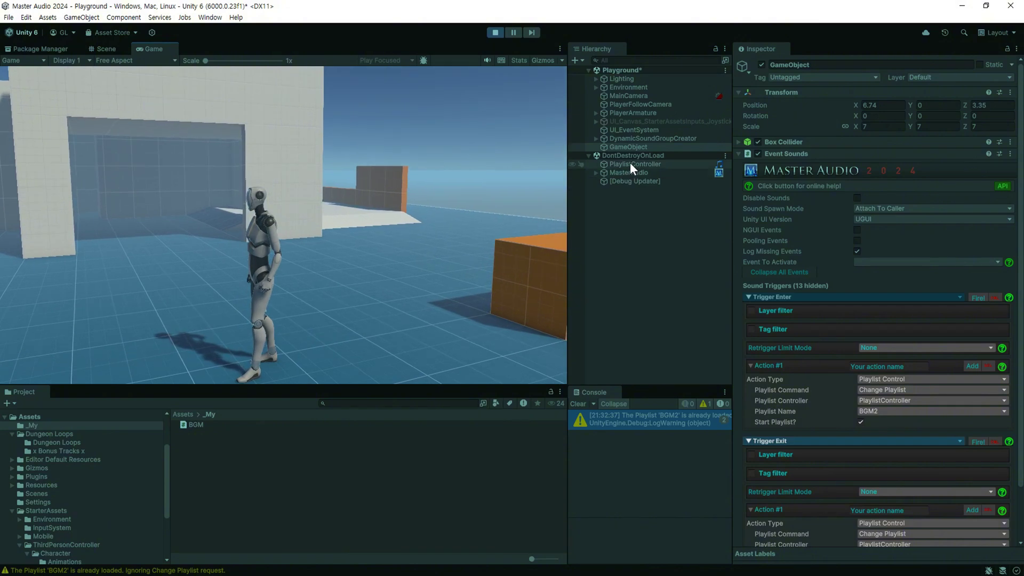
click(629, 163)
scroll(833, 322, down, 2)
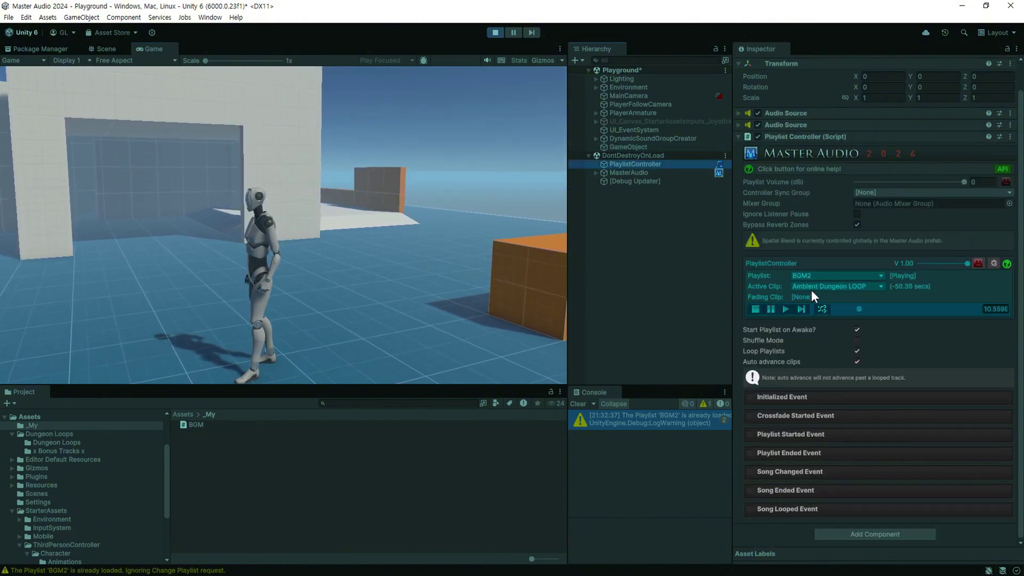
click(324, 292)
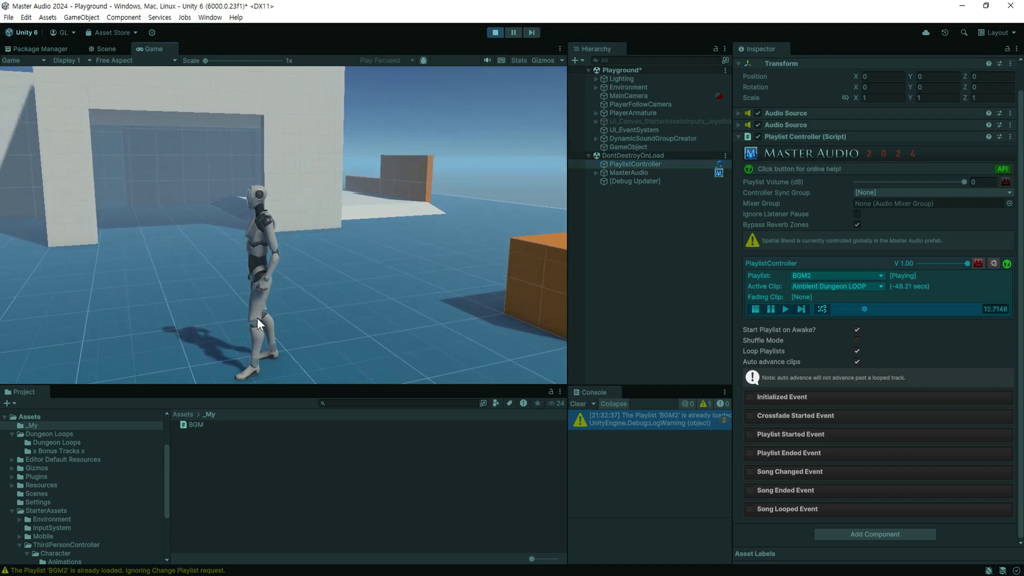
key(w)
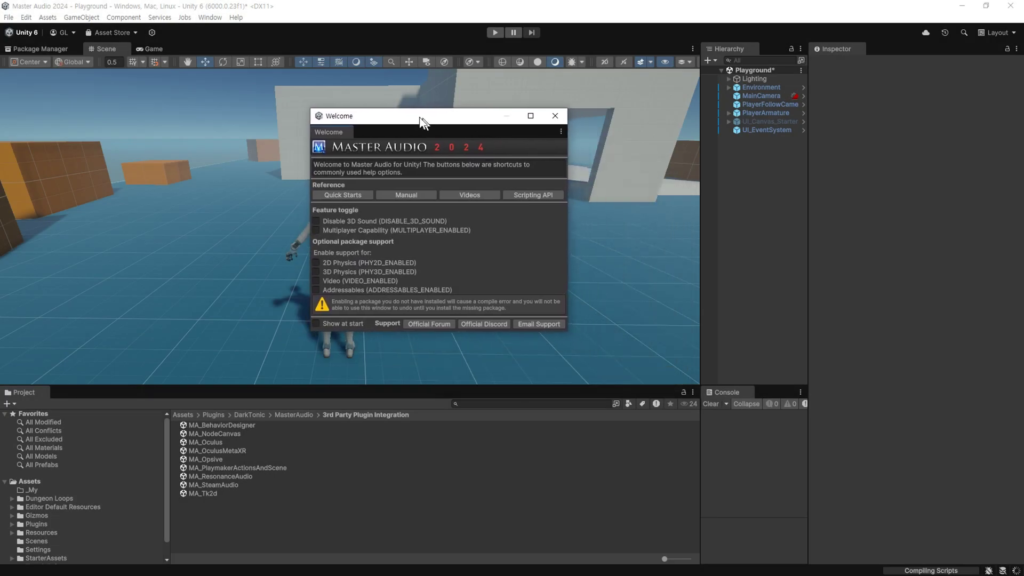
Step: Close the Welcome window and browse Plugins > DarkTonic > MasterAudio to 3rd Party Plugin Integration
click(546, 114)
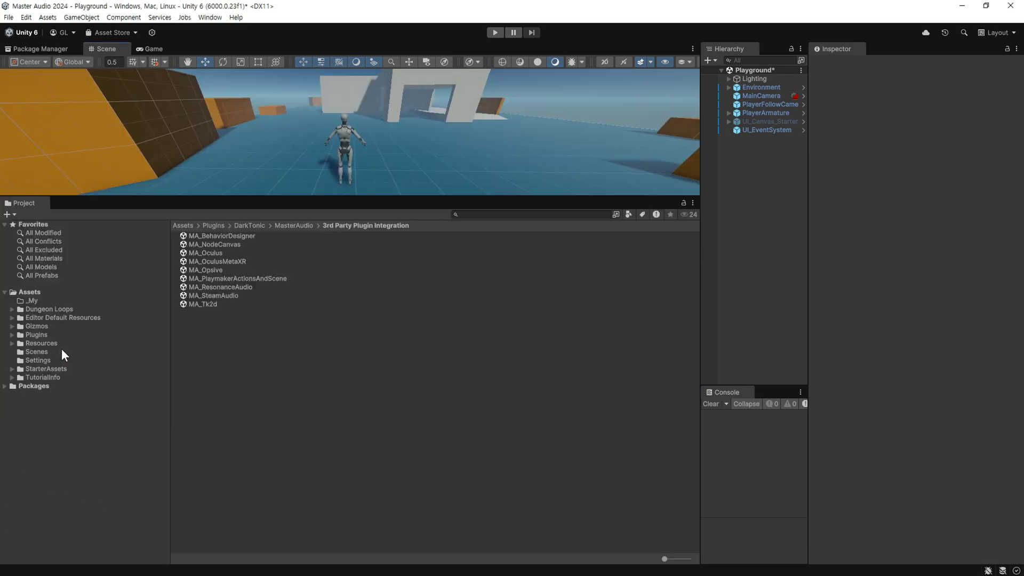
click(12, 335)
click(20, 342)
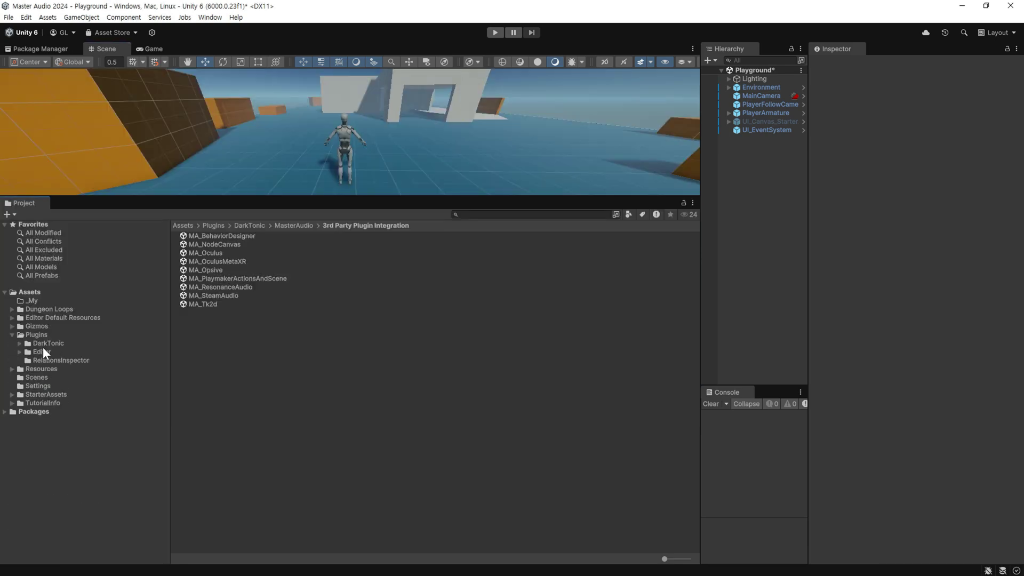
click(27, 351)
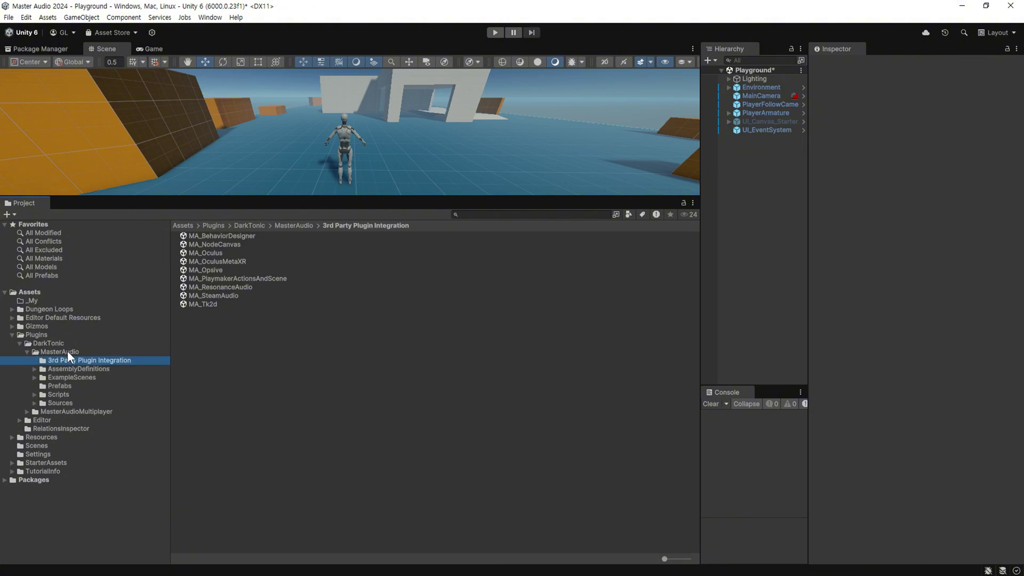
click(75, 378)
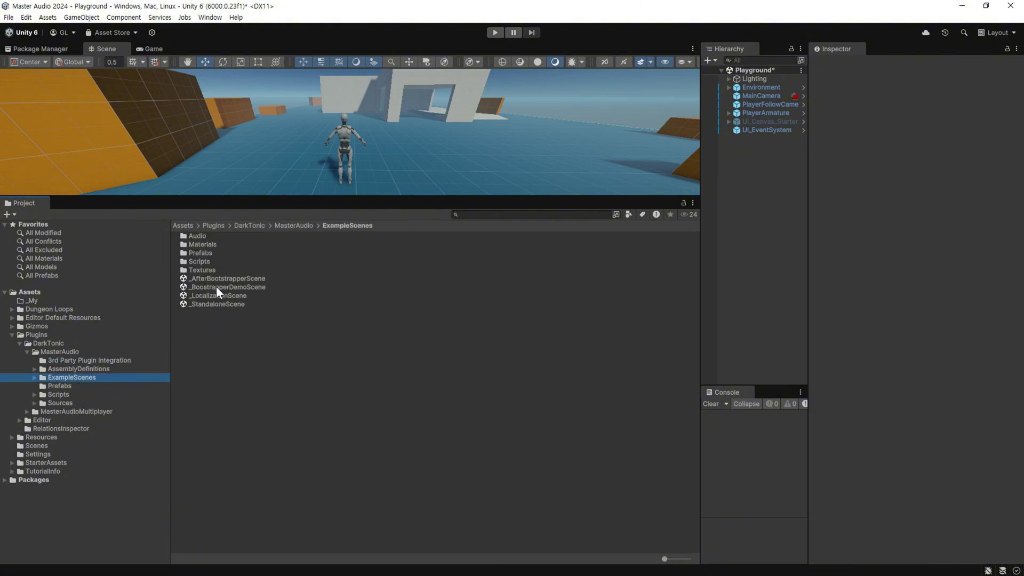
click(107, 360)
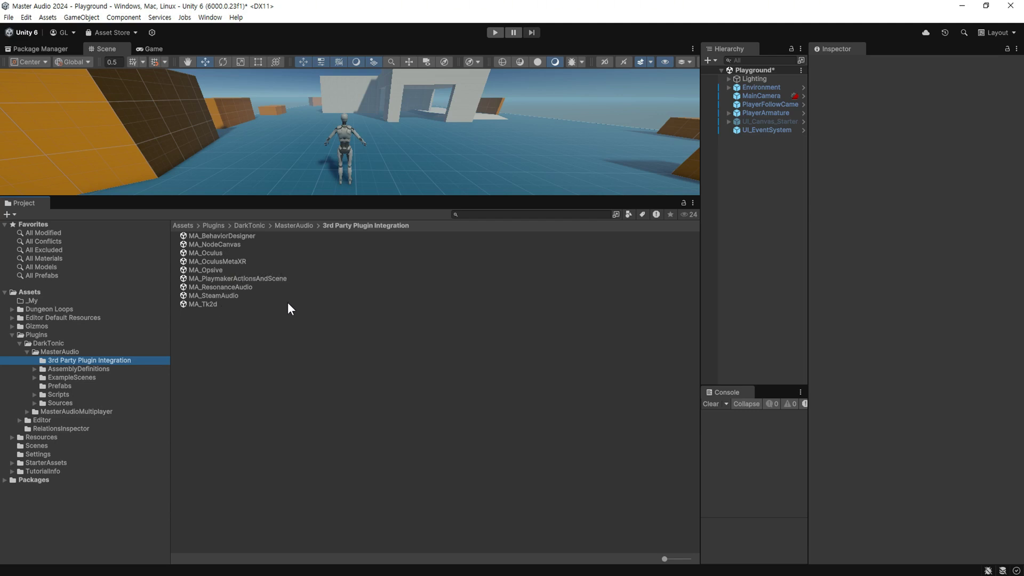
drag(320, 196, 341, 385)
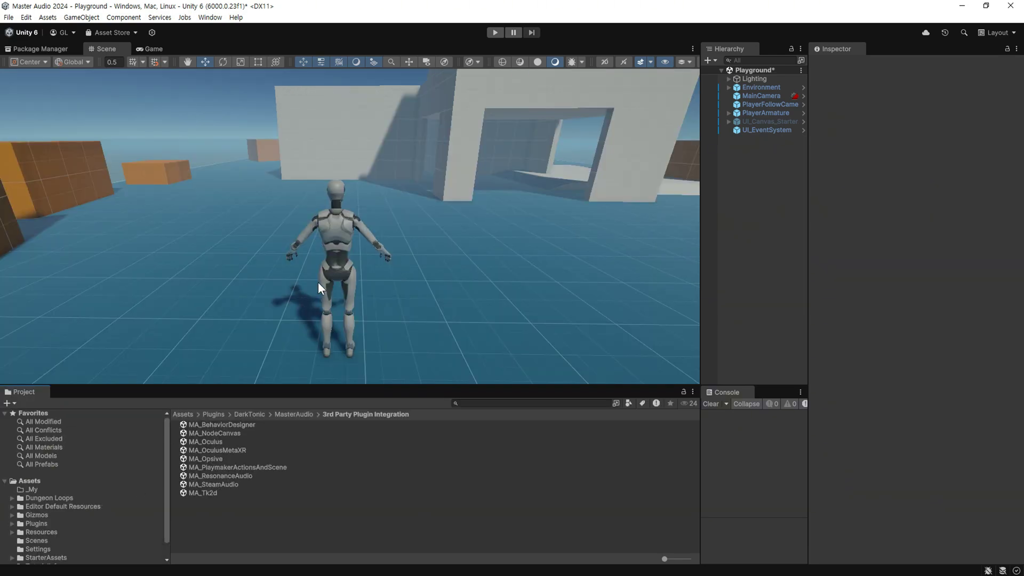
Step: Create the Master Audio prefab from the Master Audio Manager, then close the Manager
click(211, 19)
mouse_move(294, 42)
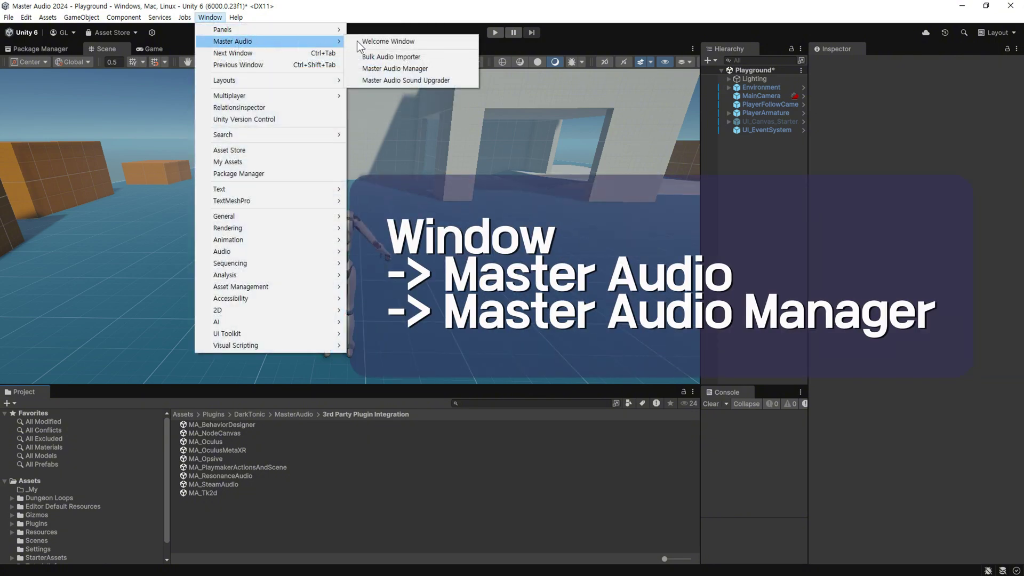
click(442, 69)
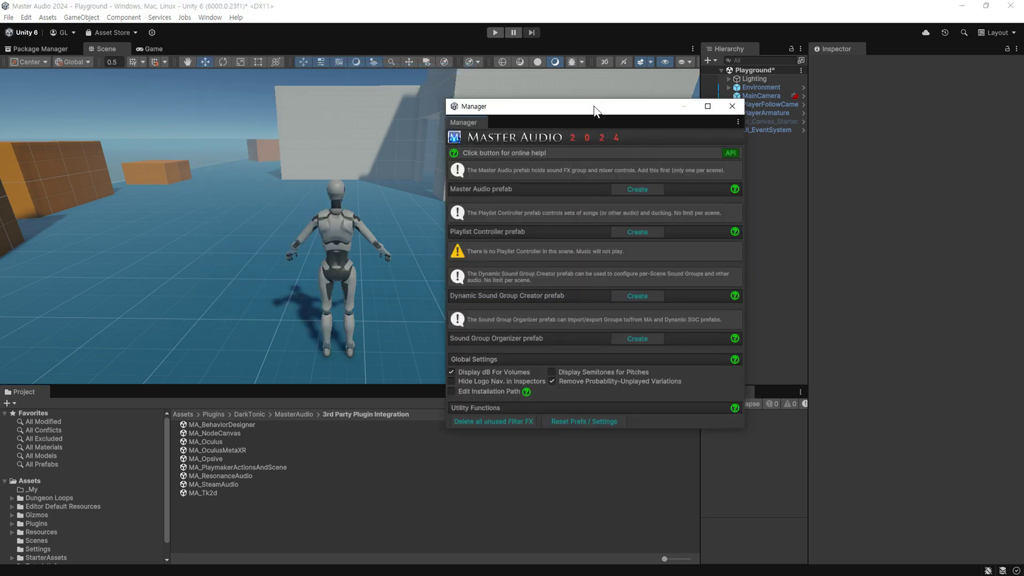
drag(600, 106, 457, 87)
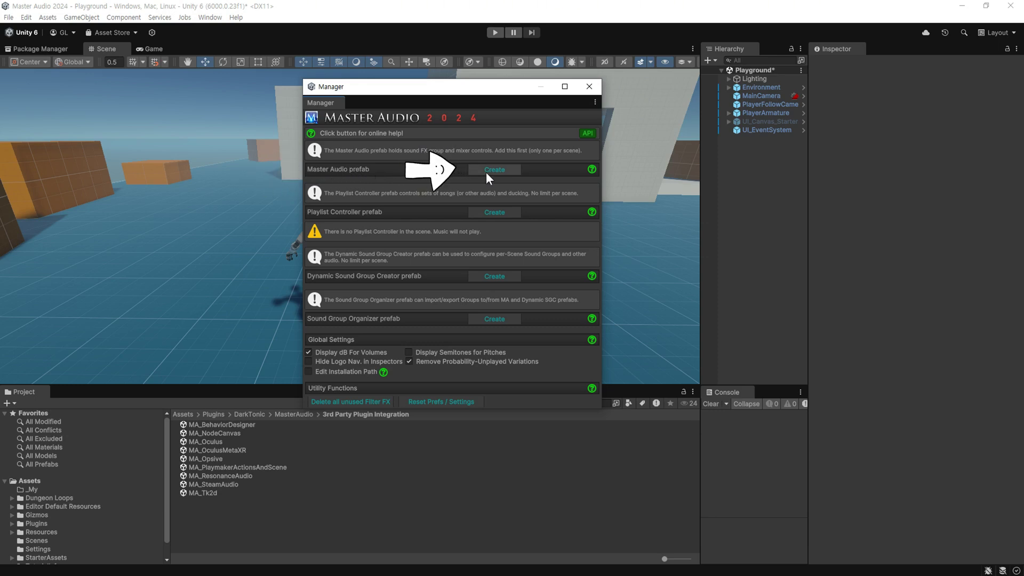
click(513, 170)
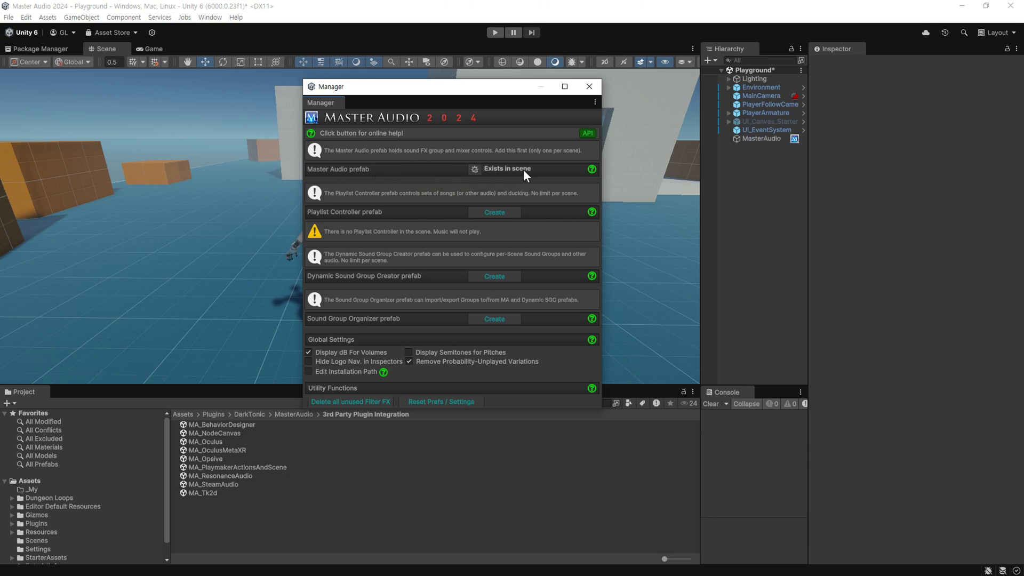
click(589, 92)
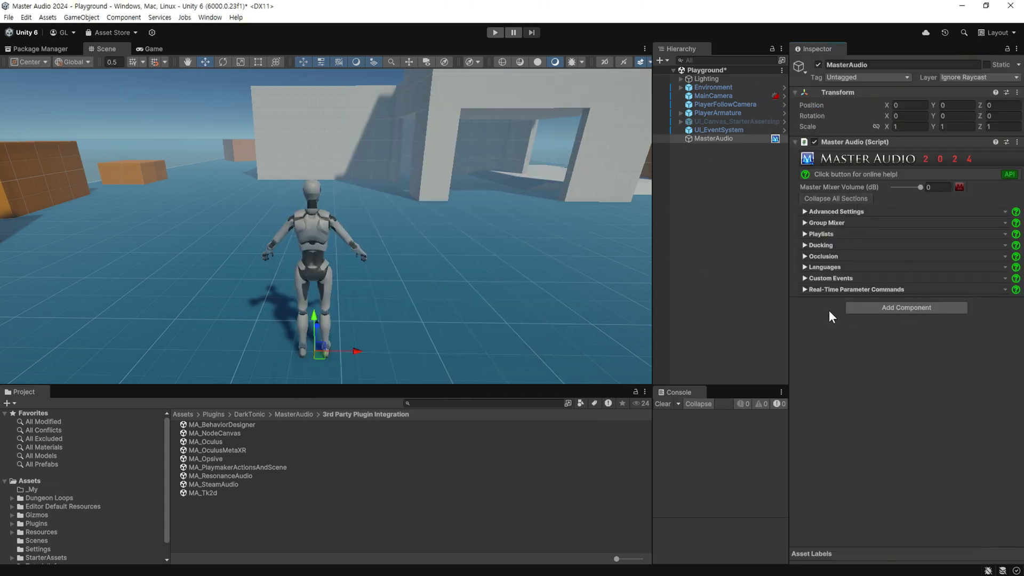
Step: Tick Persist Across Scenes in Advanced Settings and untick Log No Voices Left in Logging Settings
click(805, 212)
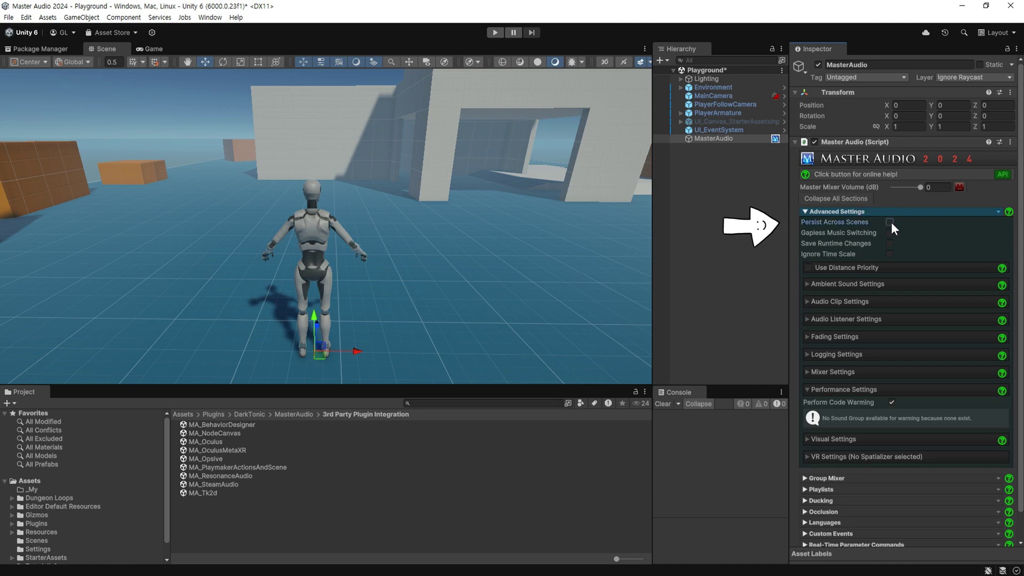
click(889, 222)
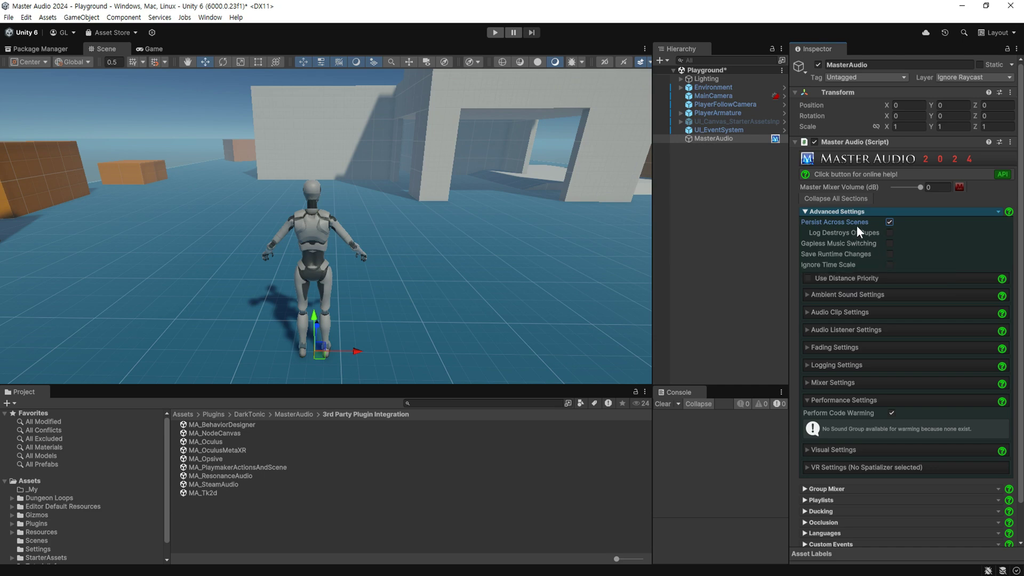
click(808, 365)
scroll(847, 344, down, 3)
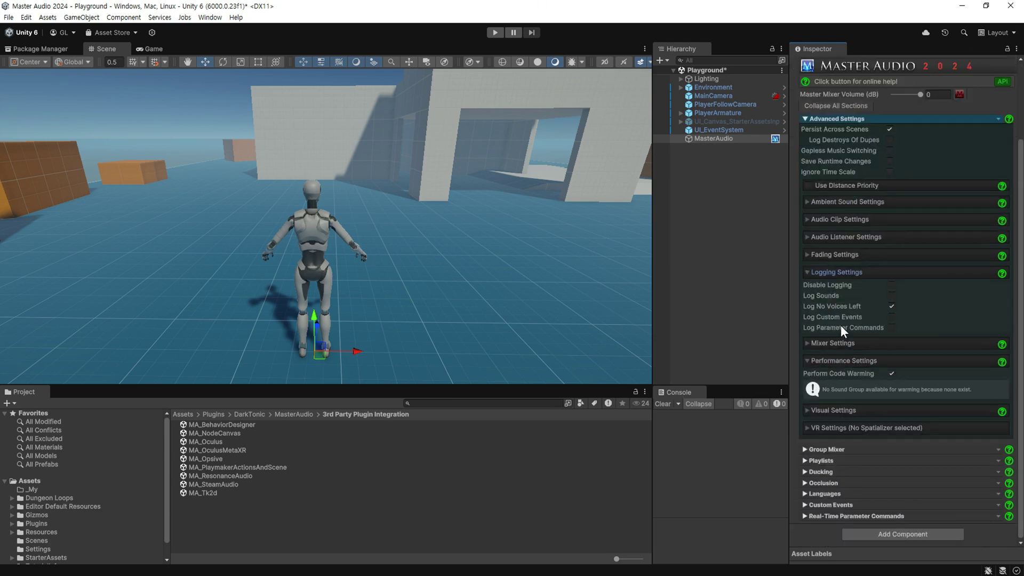
click(891, 308)
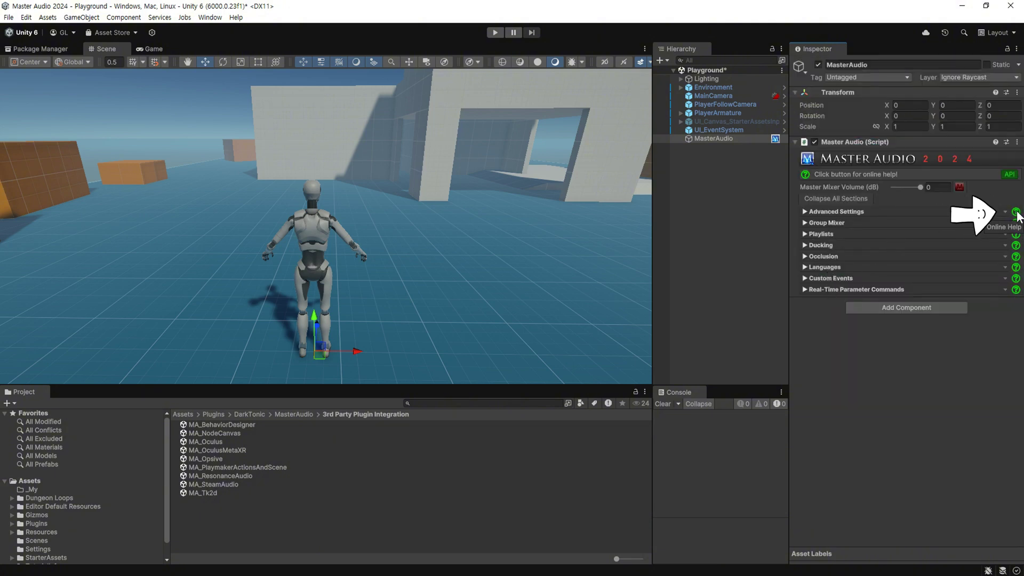
Step: Open the Advanced Settings online help page in Chrome and scroll through it
click(1016, 212)
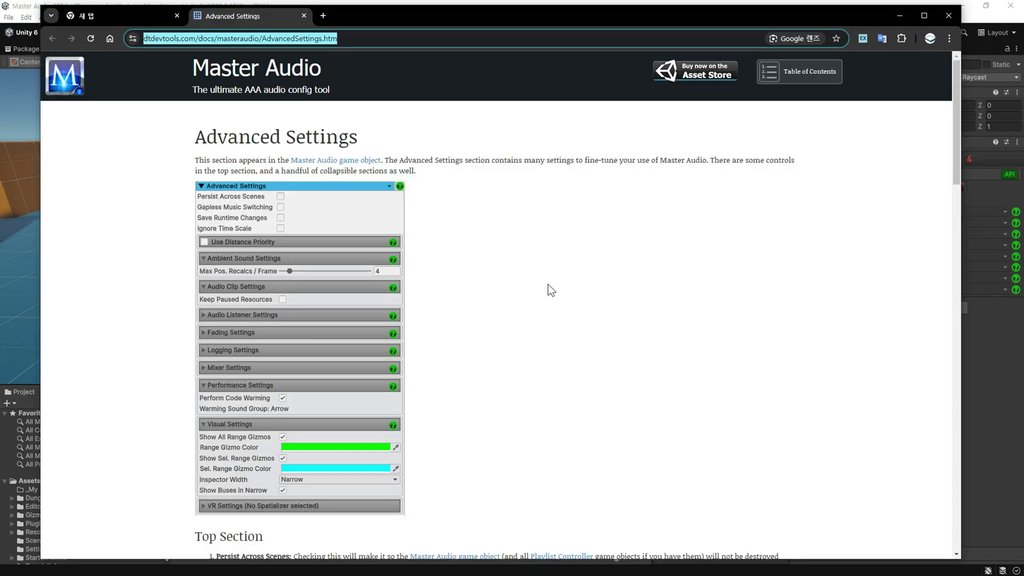
scroll(551, 291, down, 5)
scroll(563, 281, down, 8)
scroll(564, 281, down, 8)
scroll(565, 281, down, 8)
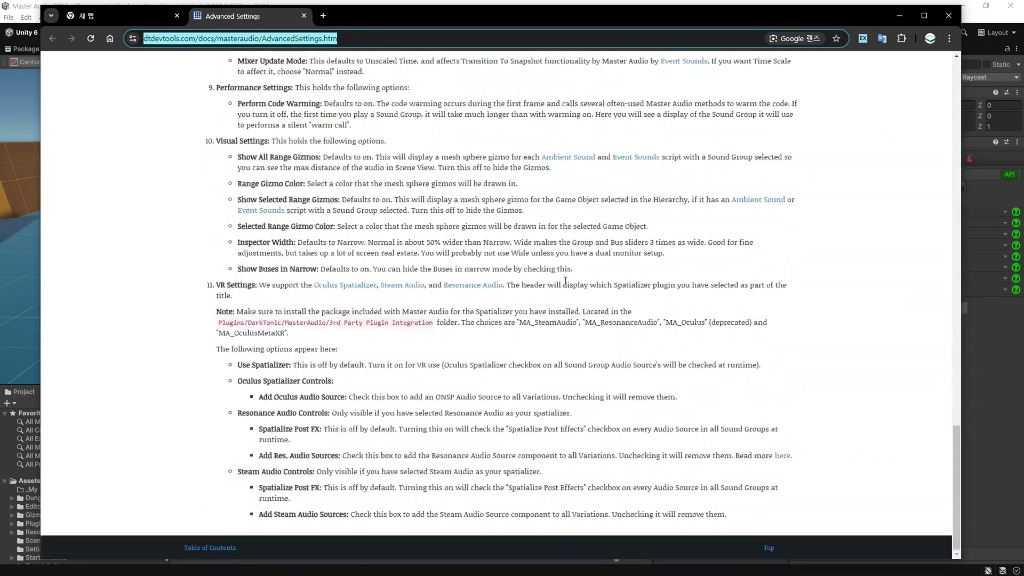
scroll(564, 285, up, 2)
scroll(564, 285, up, 12)
scroll(565, 304, up, 20)
scroll(565, 305, up, 2)
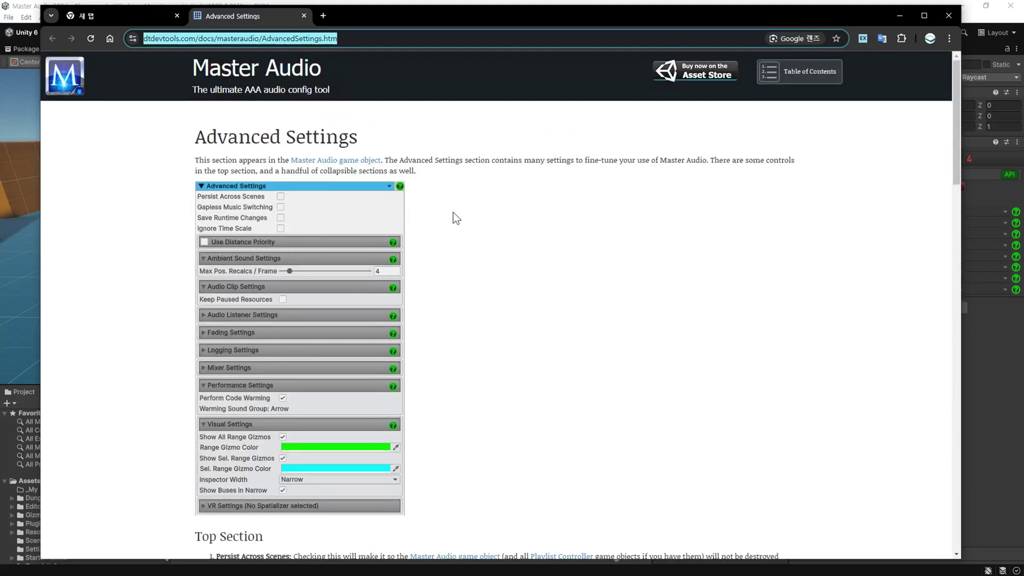
Step: Translate the documentation page into Korean and read down through it
click(755, 141)
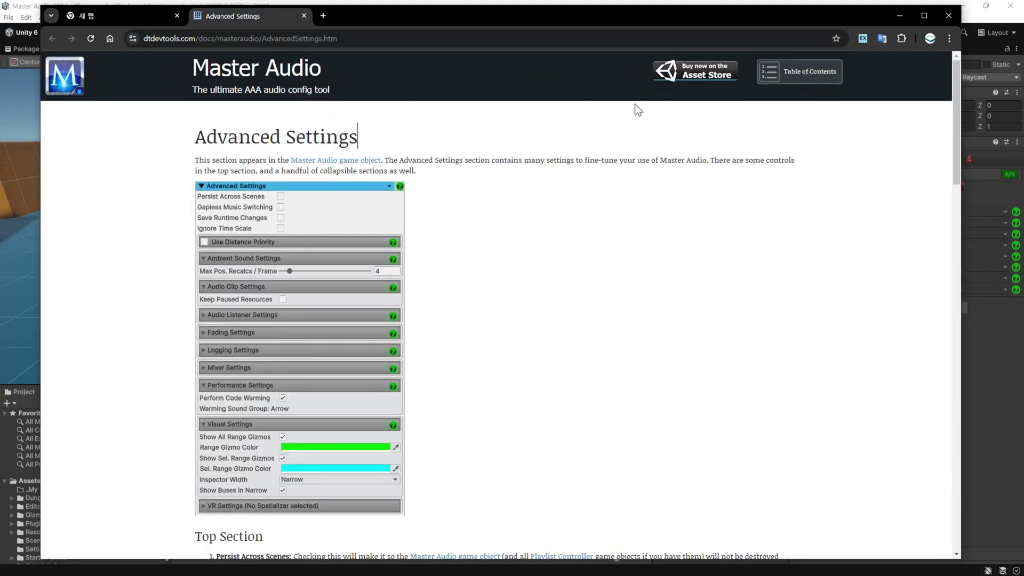
right_click(594, 111)
click(648, 304)
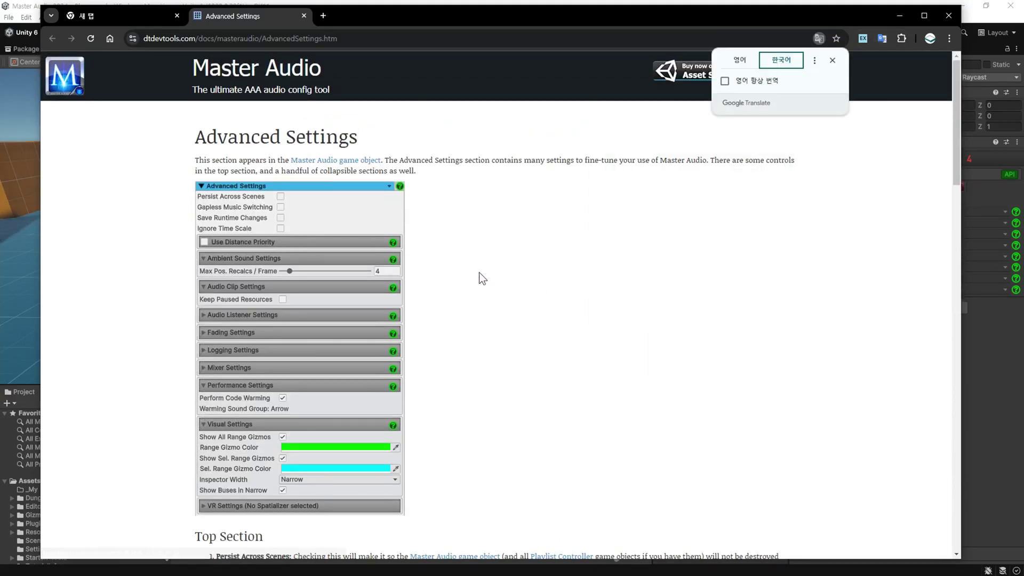
scroll(555, 255, down, 8)
scroll(555, 254, down, 8)
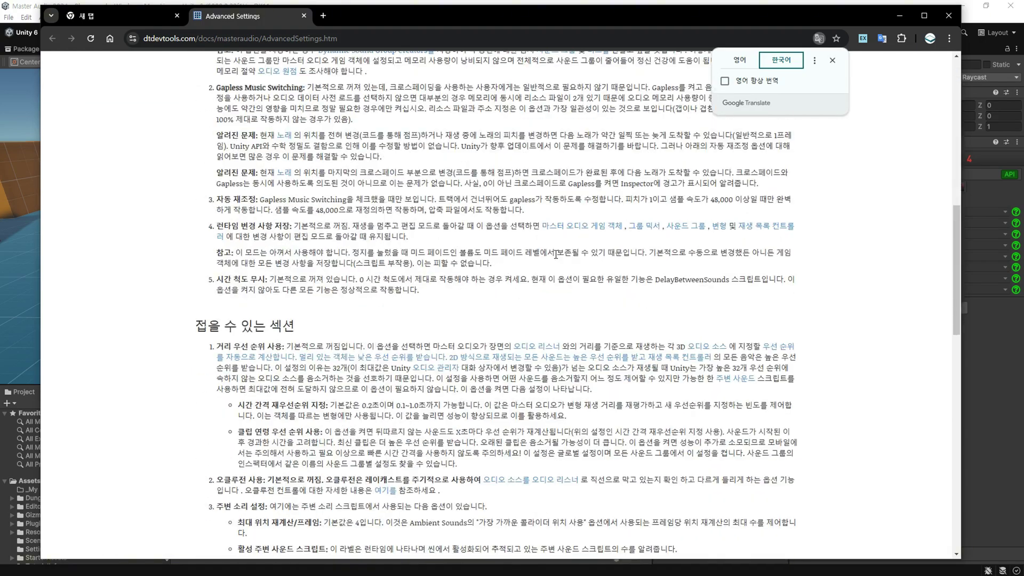
scroll(553, 252, down, 8)
scroll(552, 252, down, 5)
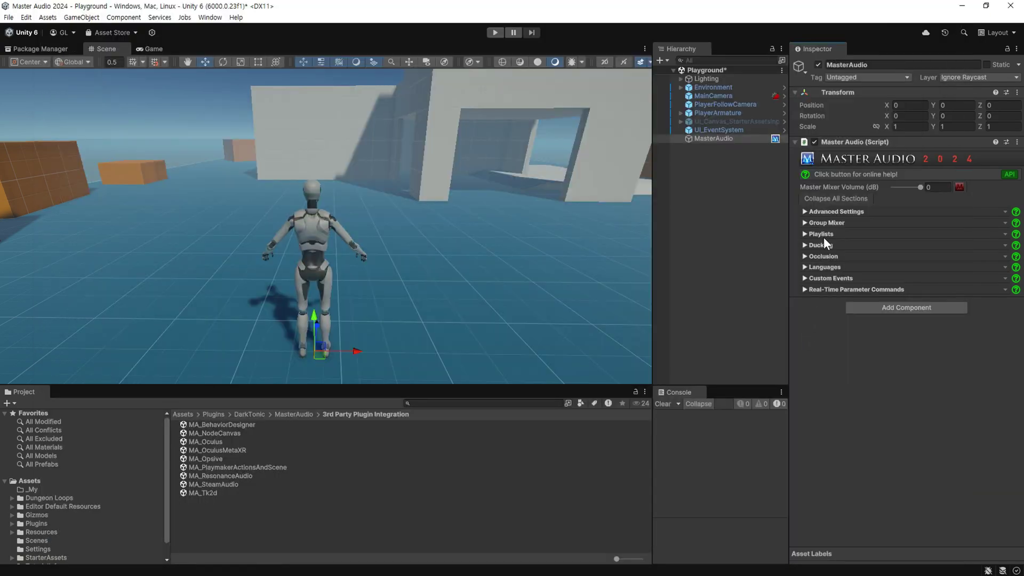
Step: Expand the Group Mixer section and preview the existing Player_Footstep_10 sound
click(804, 223)
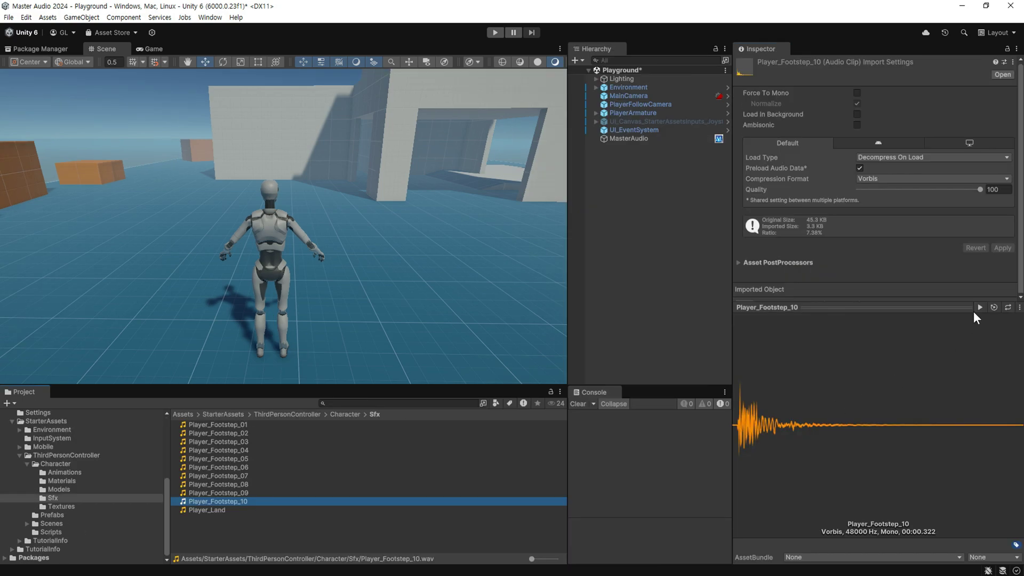
click(978, 308)
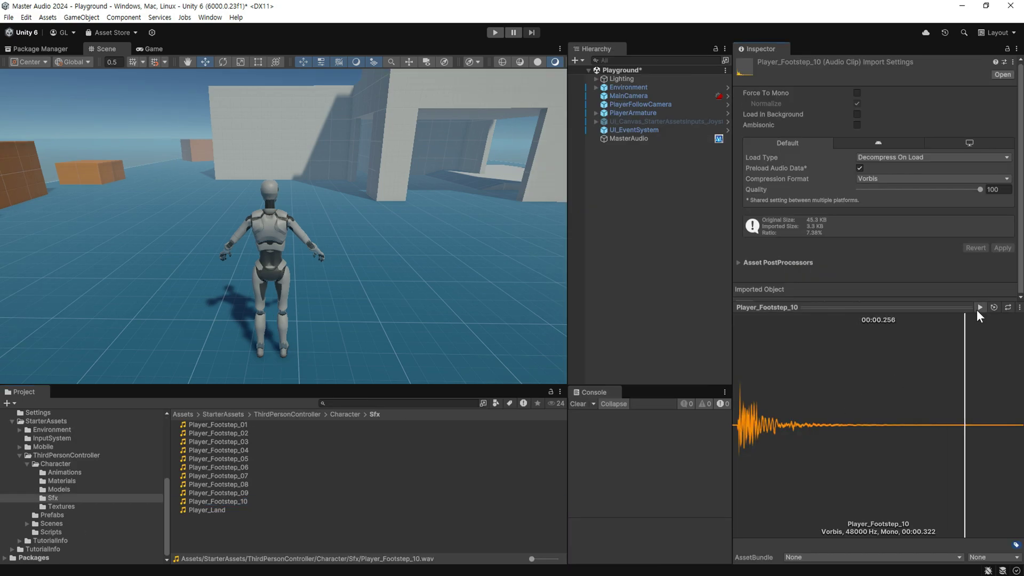
click(628, 139)
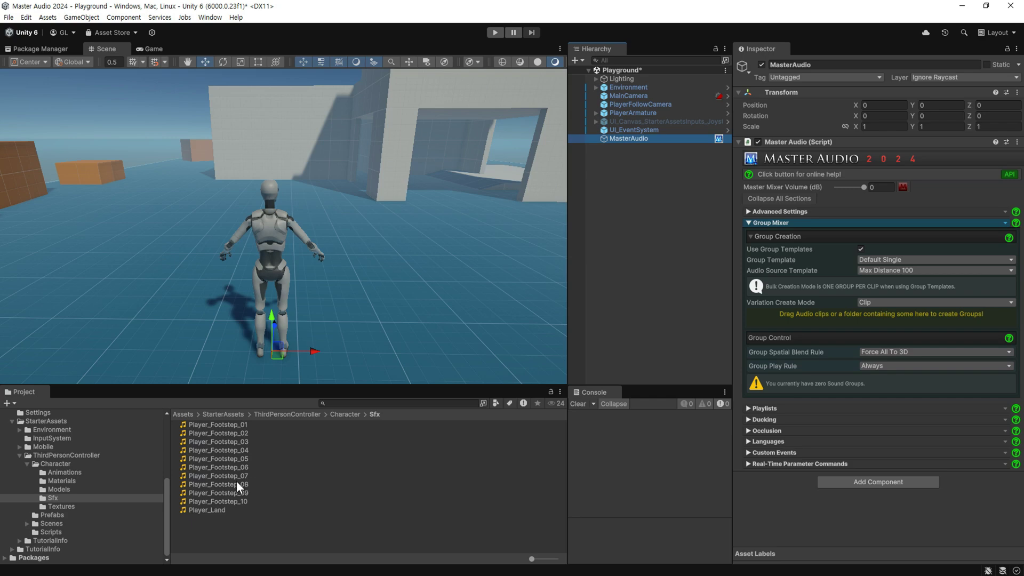
Step: Drop Player_Footstep_08 in to create a sound group, lower its volume, and preview it
mouse_move(235, 484)
mouse_down()
mouse_move(739, 309)
mouse_move(833, 320)
mouse_up()
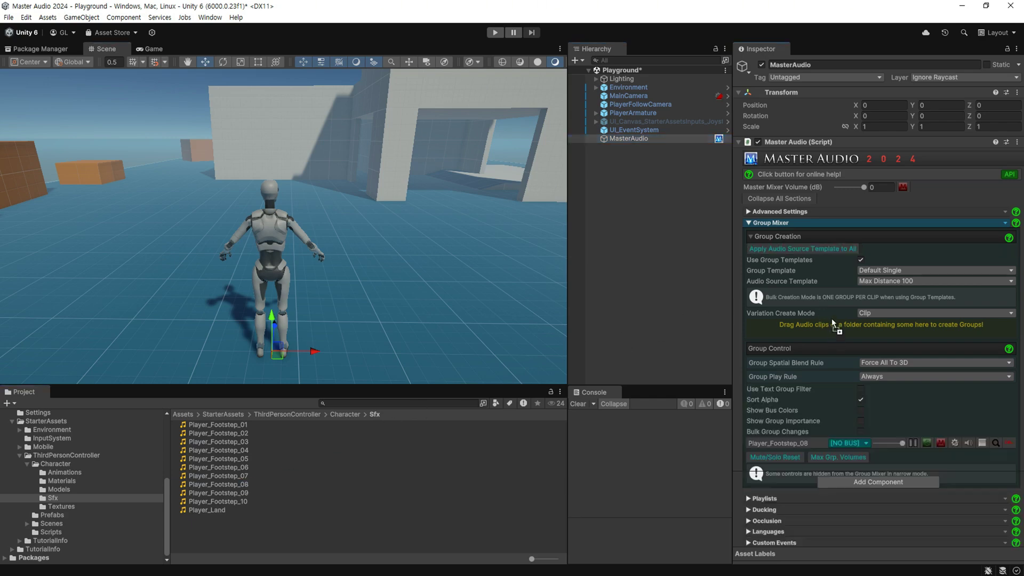
scroll(800, 318, down, 2)
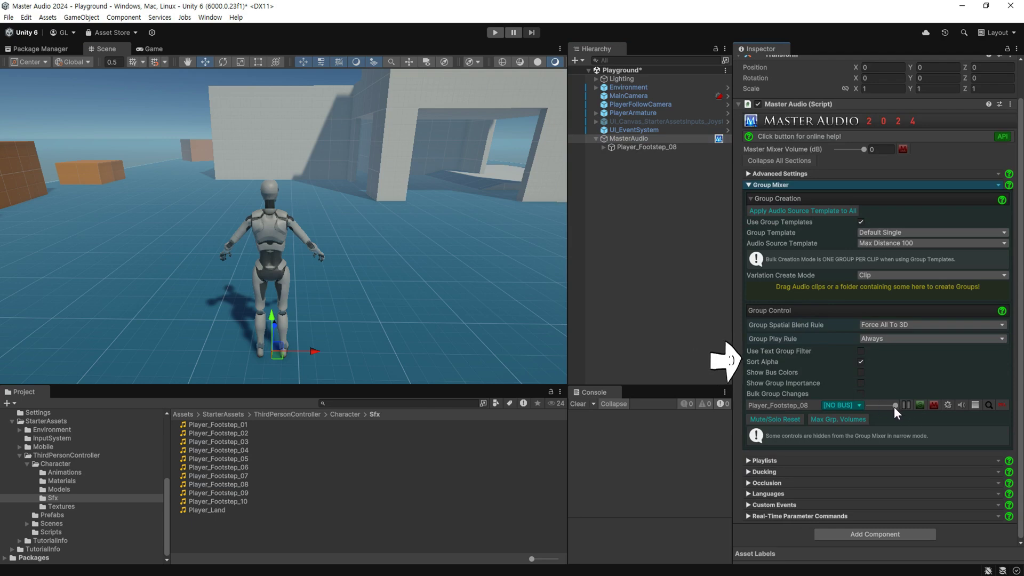
drag(895, 407, 883, 407)
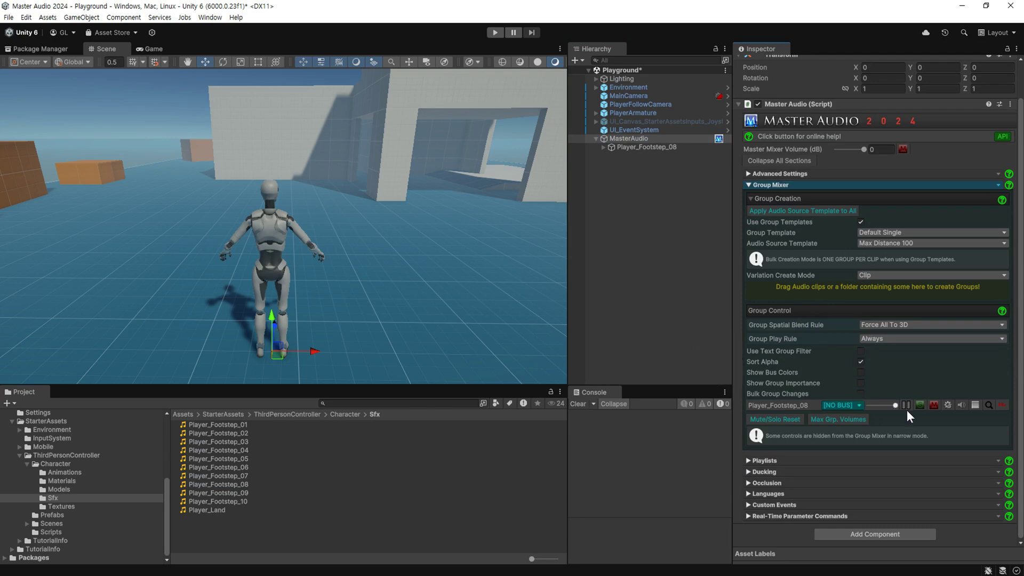
click(962, 403)
Step: Inspect the Player_Footstep_08 group settings and its Player_Footstep_081 variation
click(951, 404)
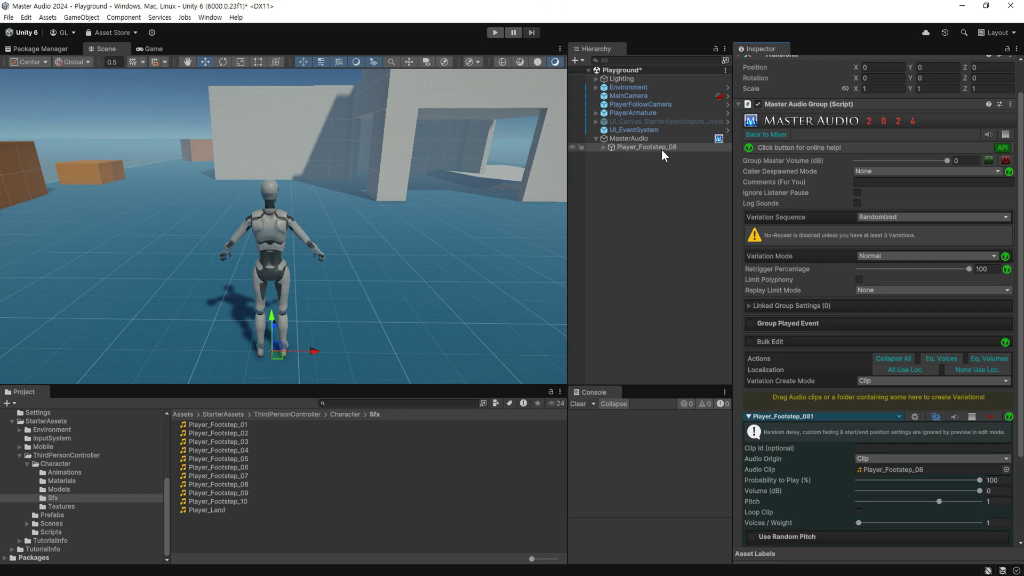
click(603, 148)
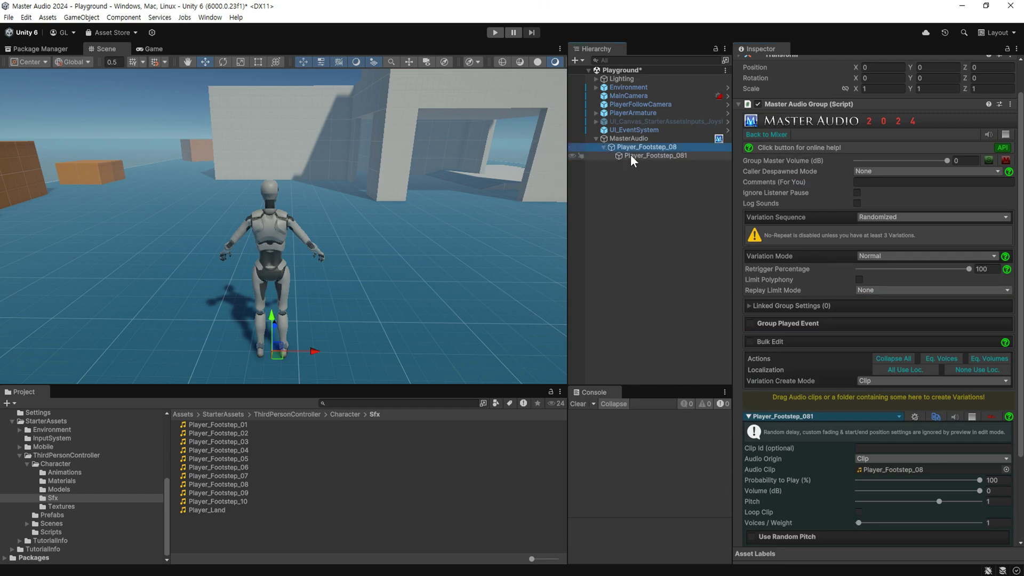
click(660, 156)
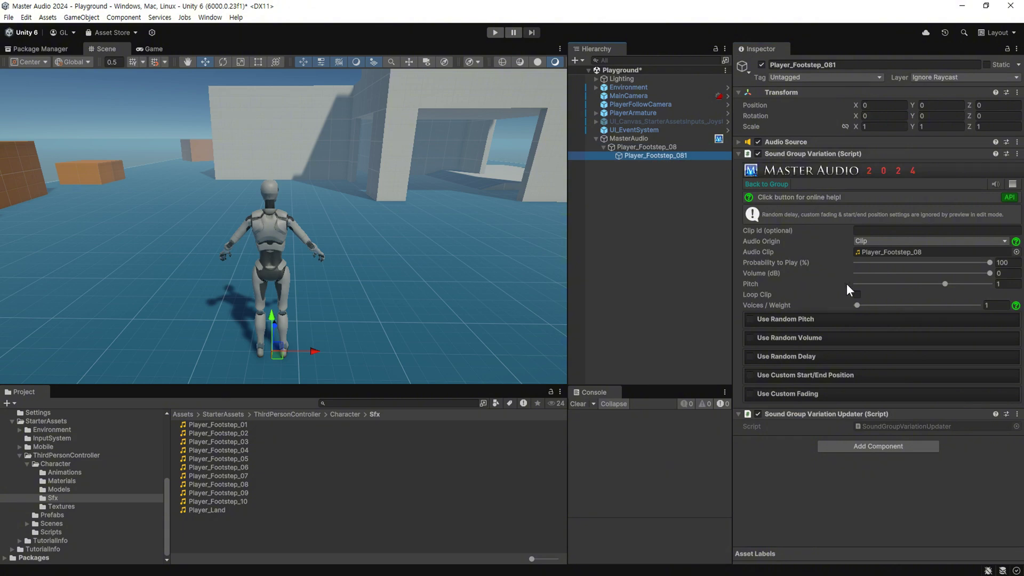
click(654, 148)
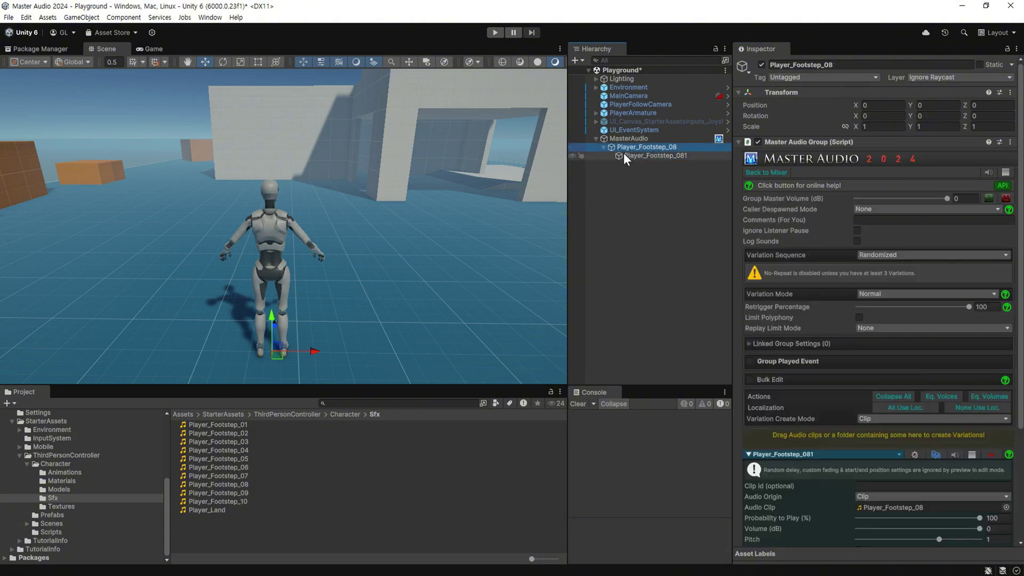
Step: Rename the group to Footstep by removing 'Player_' and '_08', then reselect MasterAudio
key(F2)
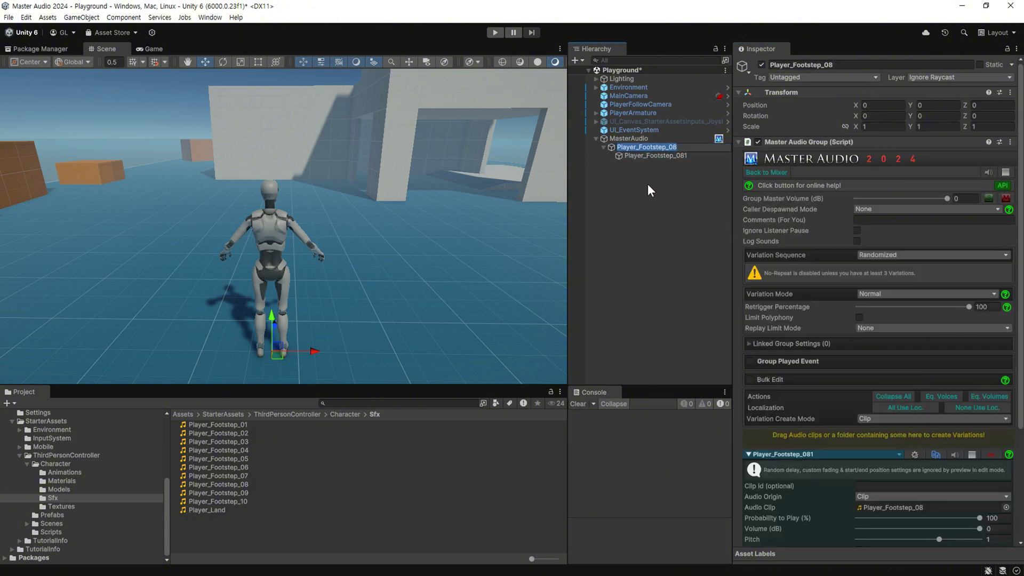
key(End)
key(BackSpace)
key(BackSpace)
key(BackSpace)
key(Home)
key(Delete)
key(Delete)
key(Delete)
key(Return)
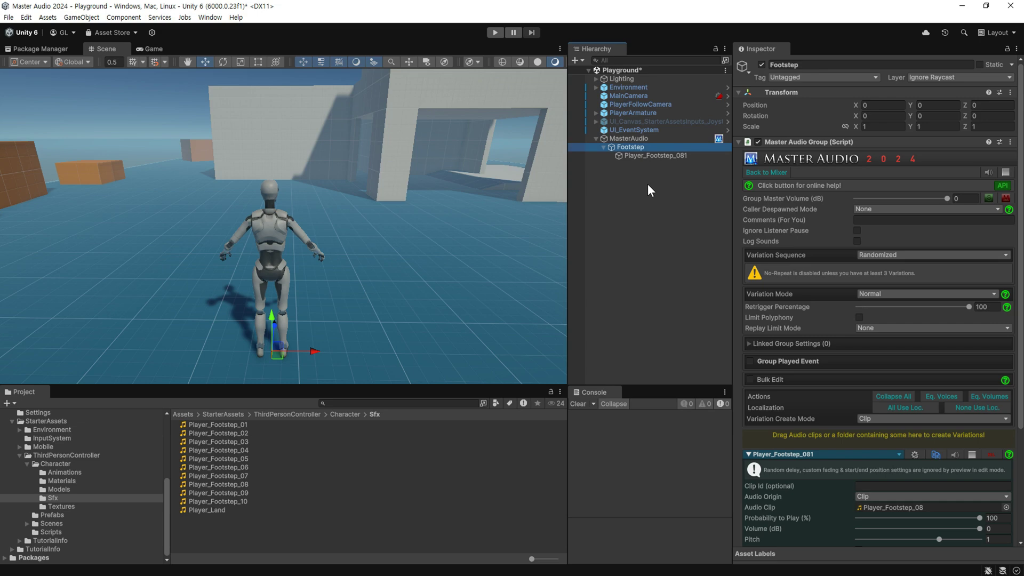
click(644, 139)
scroll(825, 376, down, 2)
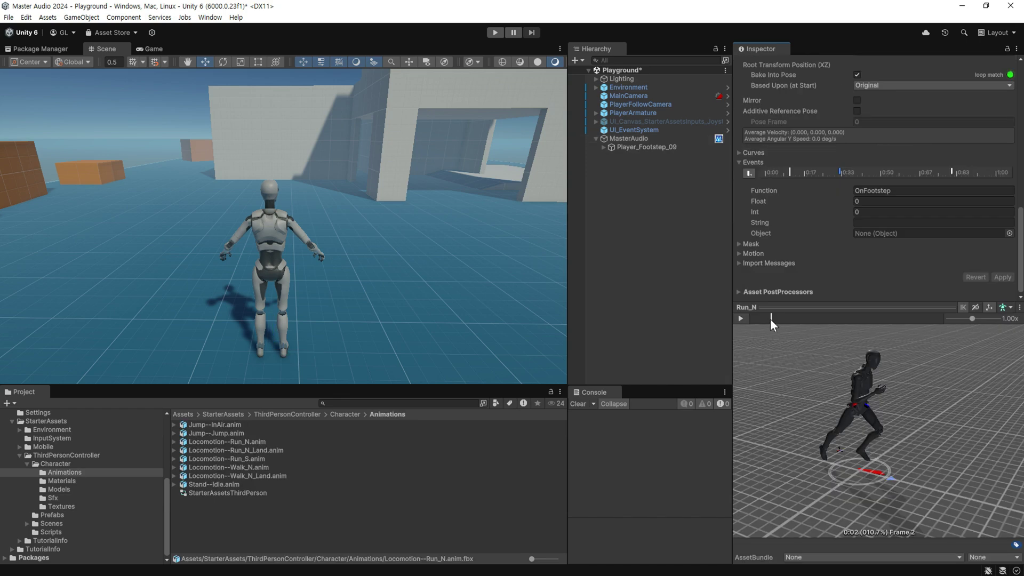
Step: Scrub Run_N to its OnFootstep event frame and open ThirdPersonController.cs in Visual Studio
drag(770, 318, 807, 328)
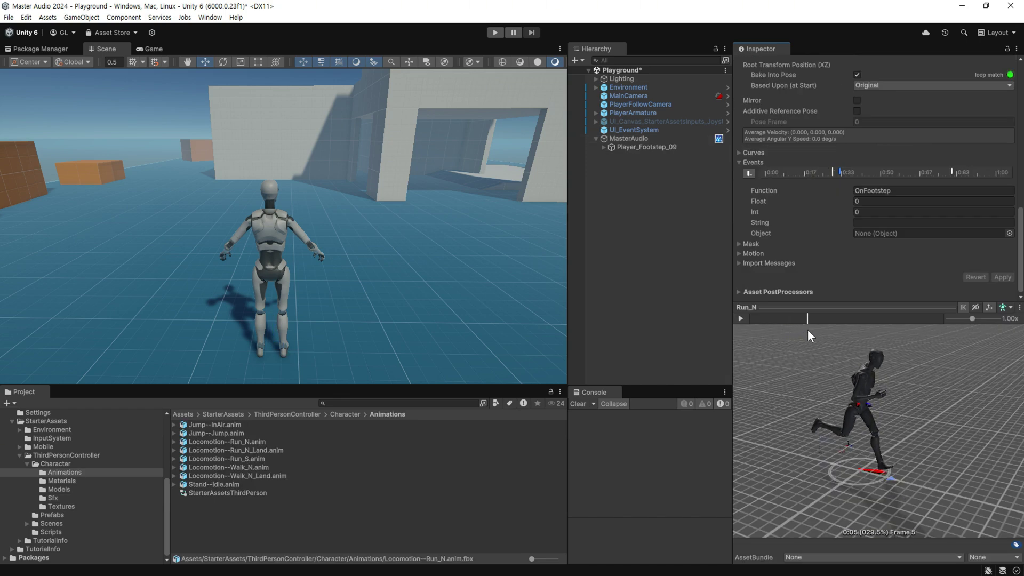
drag(807, 328, 811, 331)
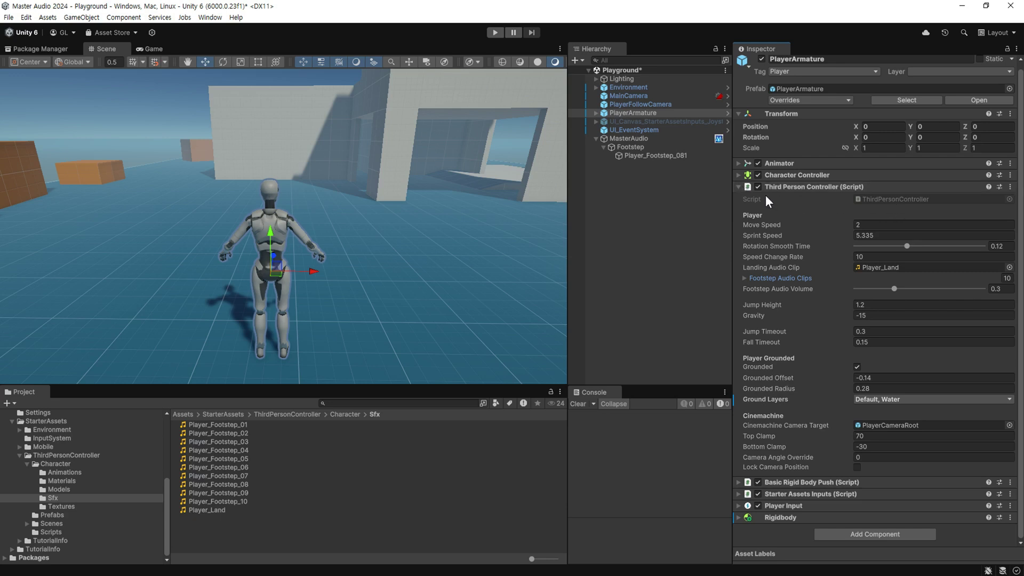
double_click(889, 200)
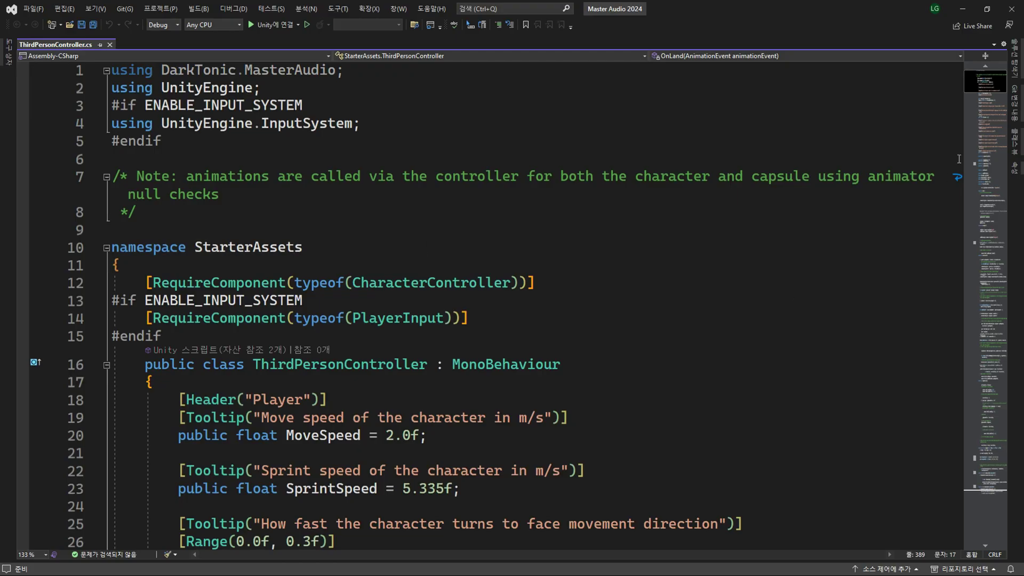
Step: Comment out lines 379 and 380 of OnFootstep with //
drag(980, 82, 974, 483)
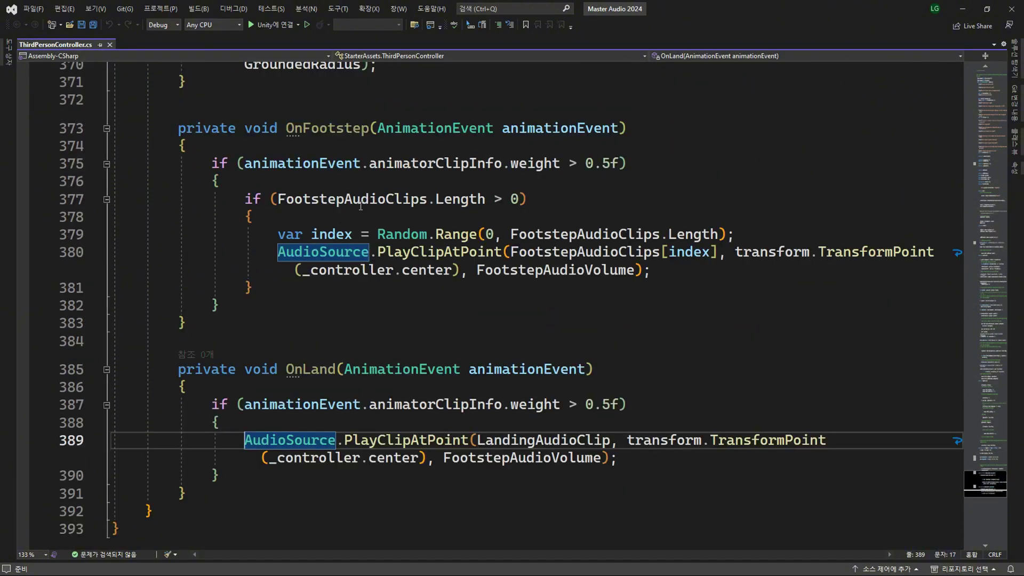
drag(648, 269, 364, 236)
key(Home)
text(//)
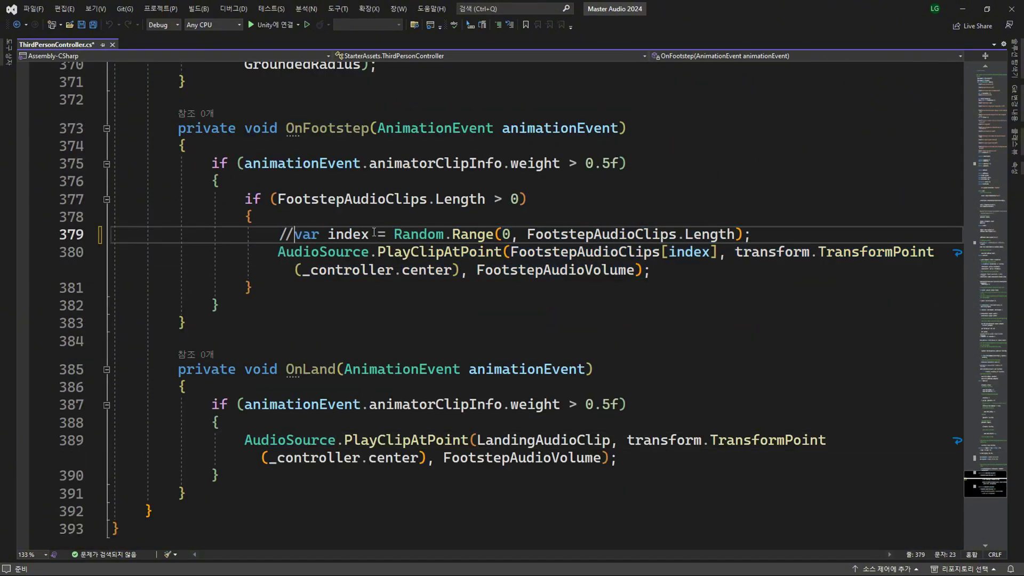
key(Down)
key(Home)
text(//)
Step: Add a new line starting MasterAudio.PlaySound(" via IntelliSense, checking the DarkTonic.MasterAudio using line
key(End)
key(Return)
key(Return)
text(Mas)
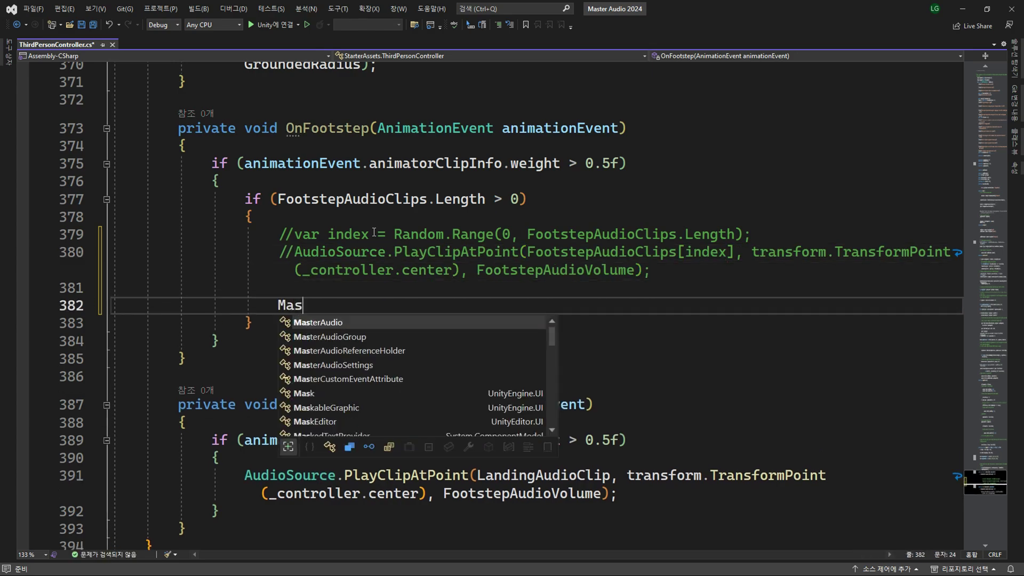
key(Tab)
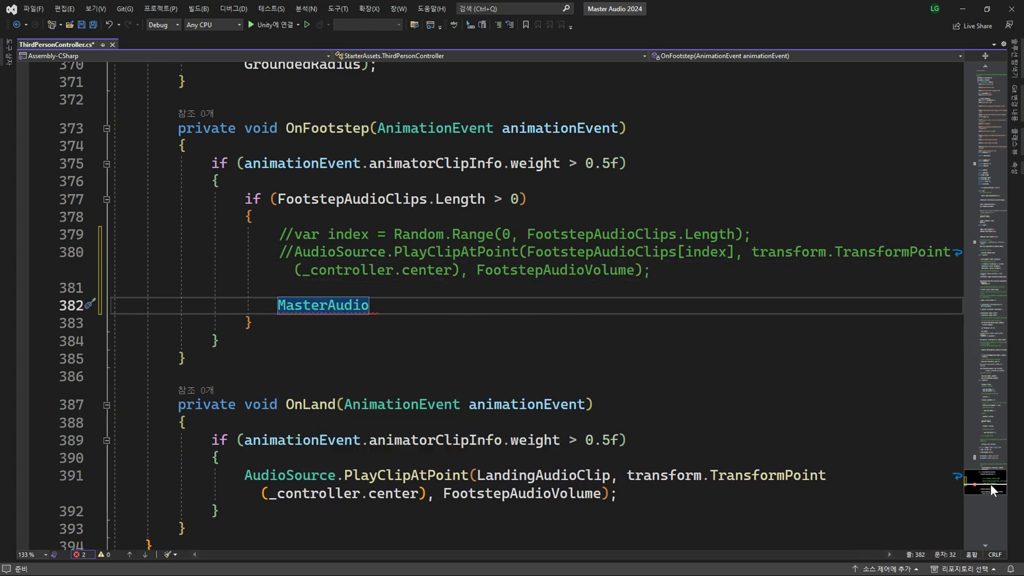
drag(990, 484, 994, 34)
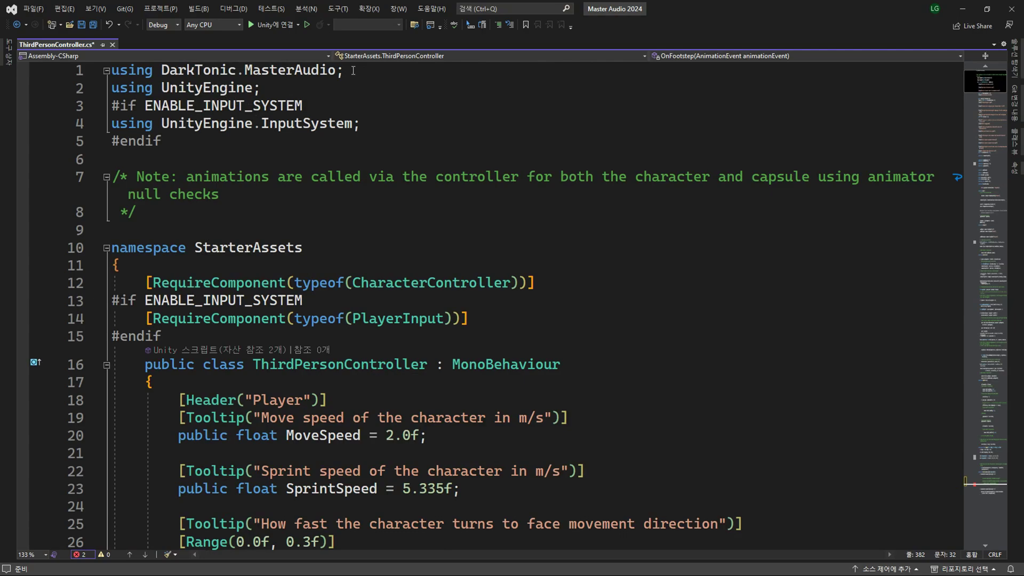
drag(353, 70, 110, 68)
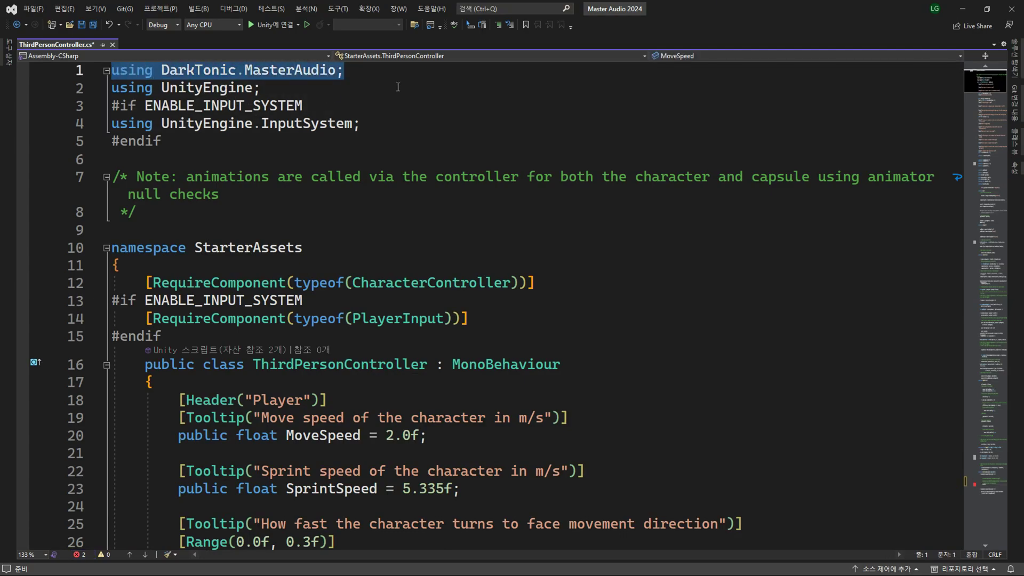
drag(977, 93, 999, 487)
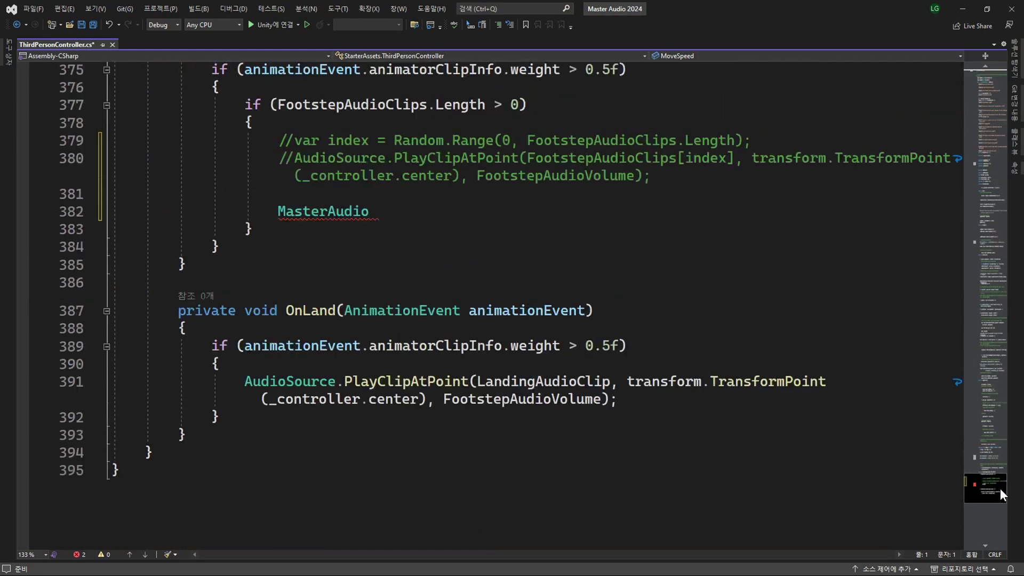
click(369, 252)
text(.Pla)
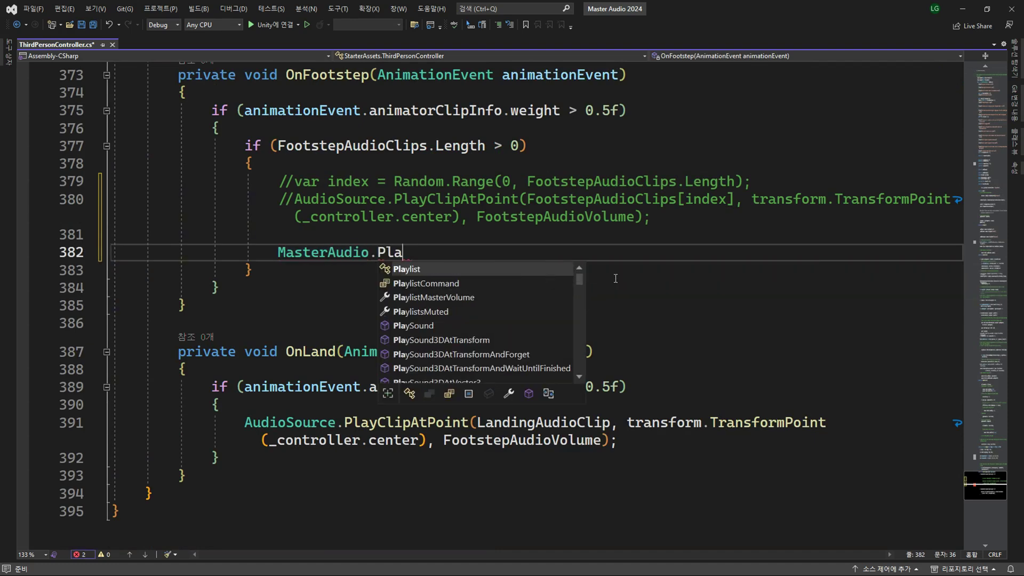
text(y)
double_click(431, 325)
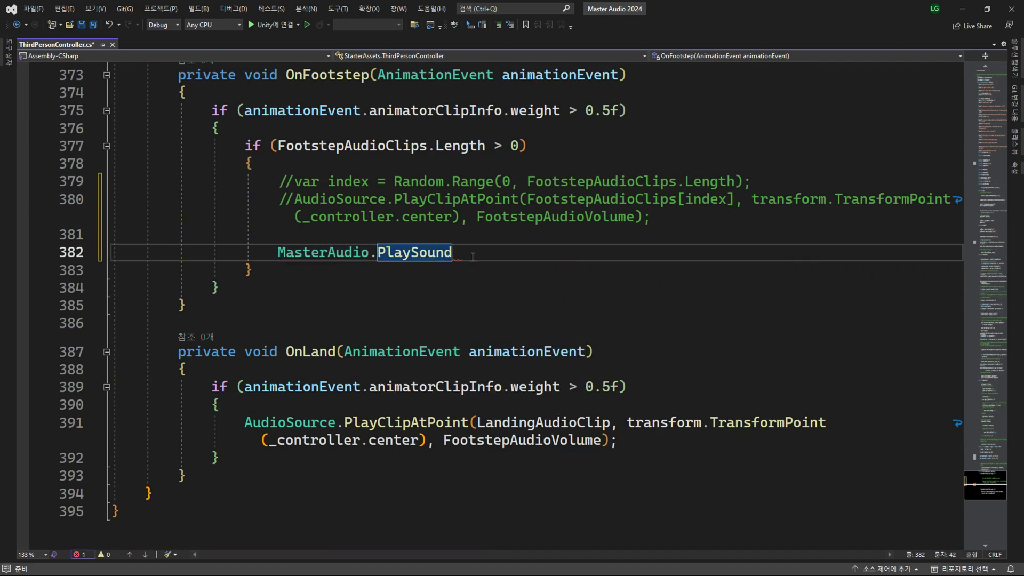
text((")
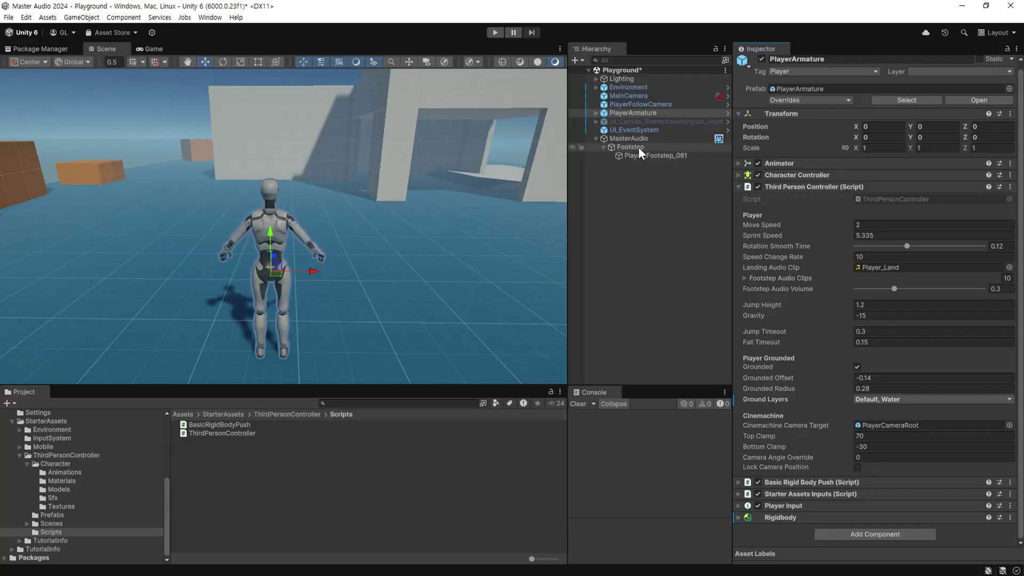
Step: Copy the Footstep group name from Unity and paste it into the PlaySound call
click(638, 146)
key(Return)
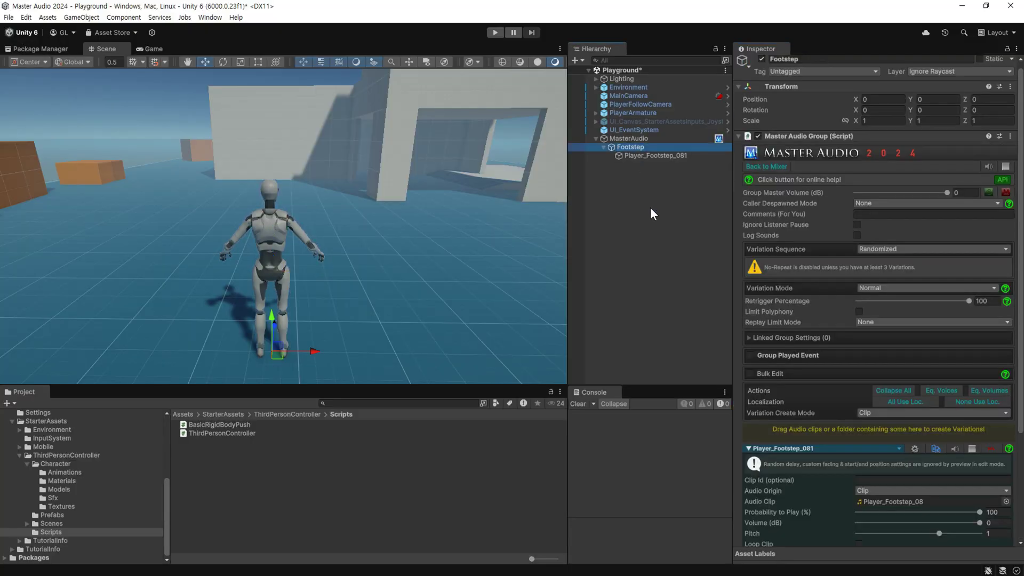
key(alt+Tab)
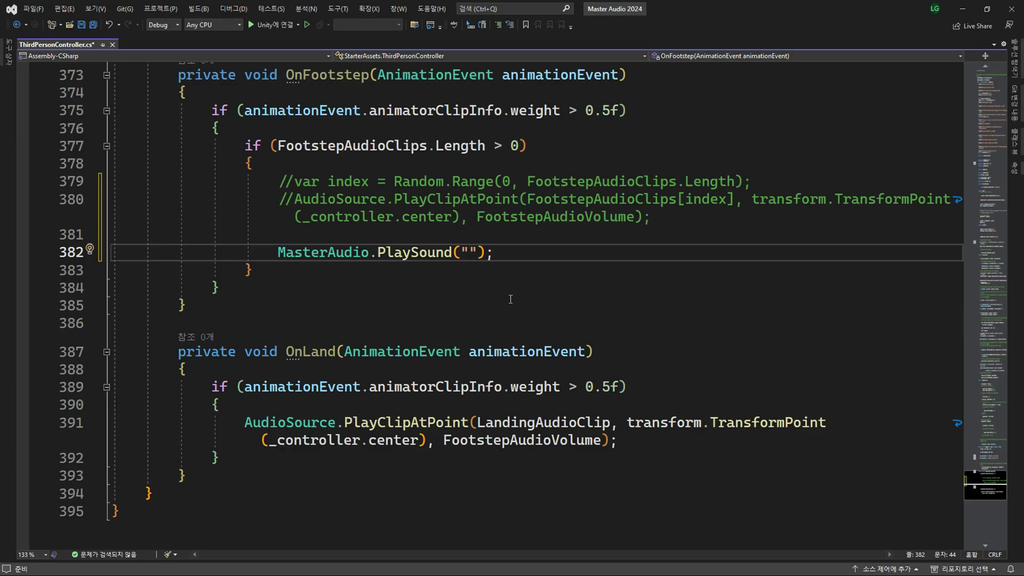
text(Footstep)
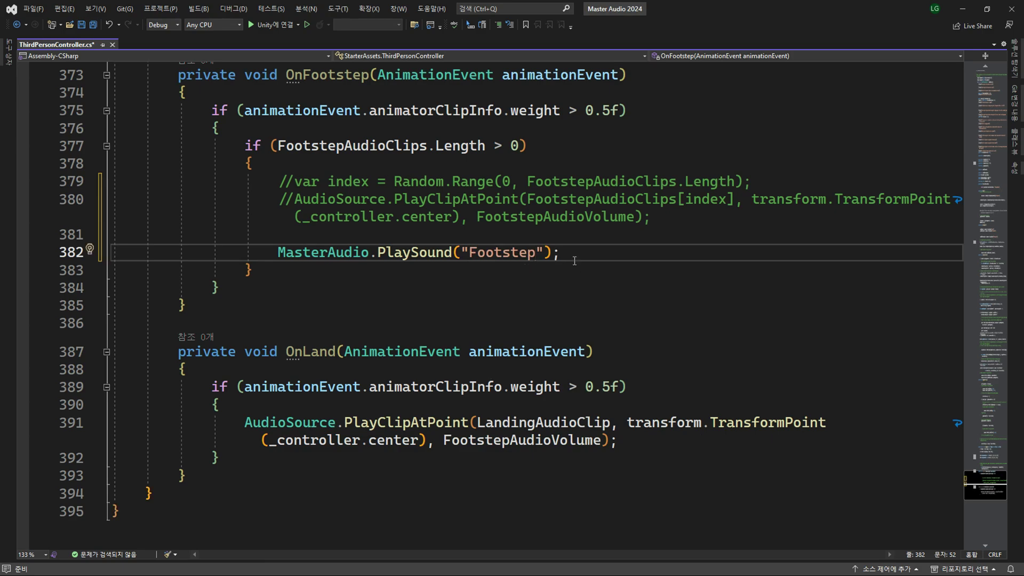
key(alt+Tab)
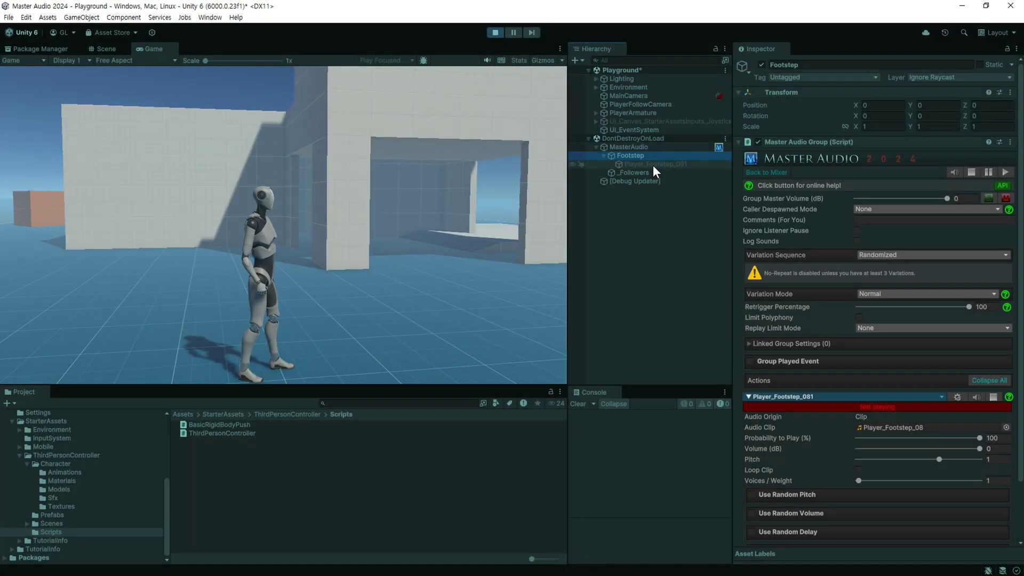
Step: Watch the Player_Footstep_081 variation while walking the character forward and back
click(652, 167)
click(428, 295)
key(w)
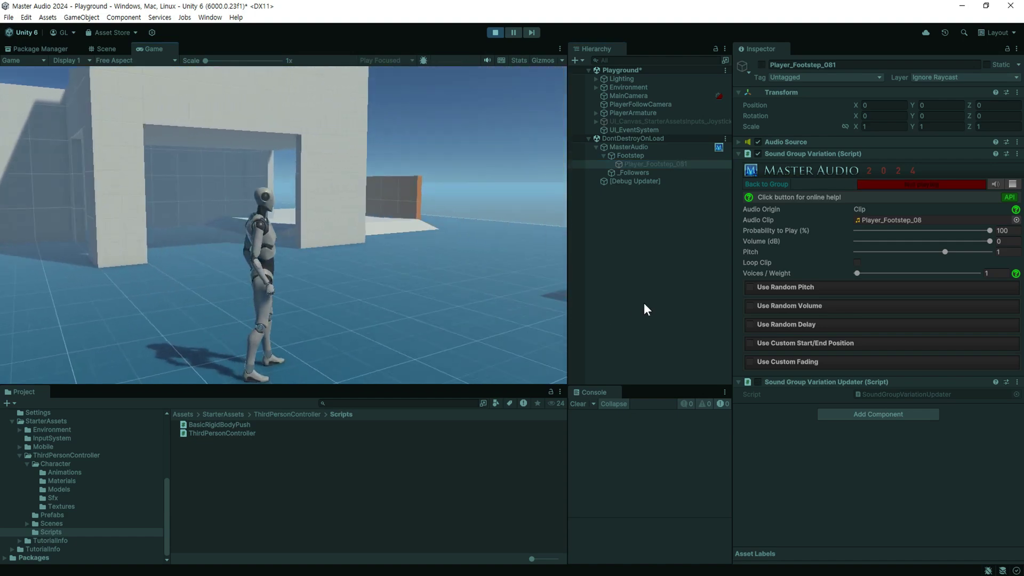
key(w)
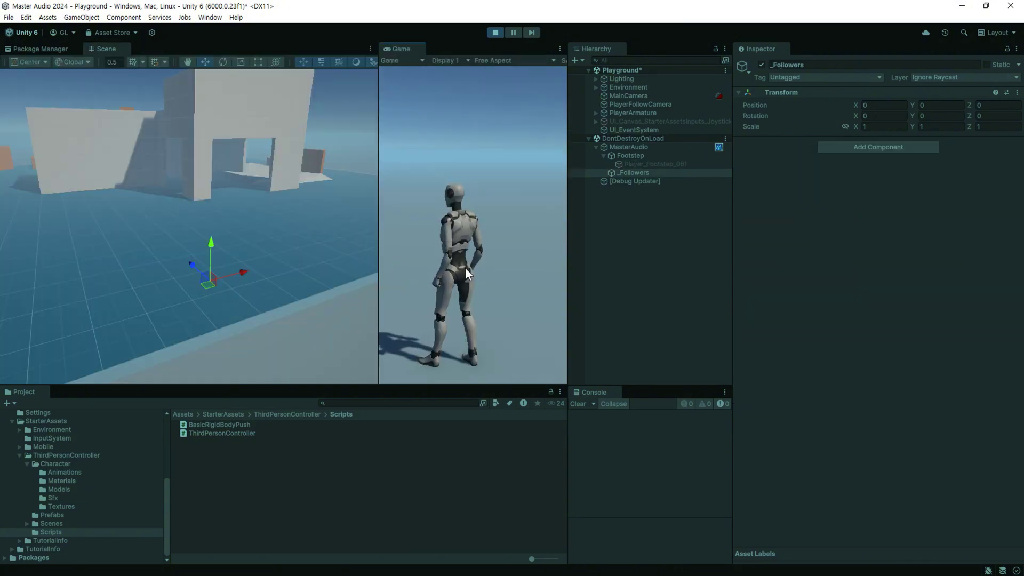
key(s)
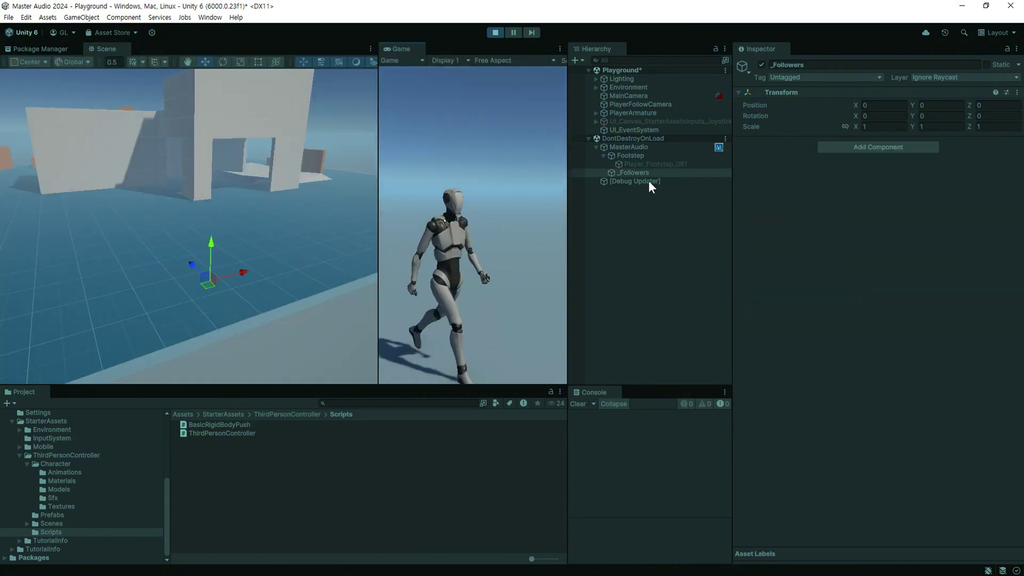
click(677, 164)
click(446, 306)
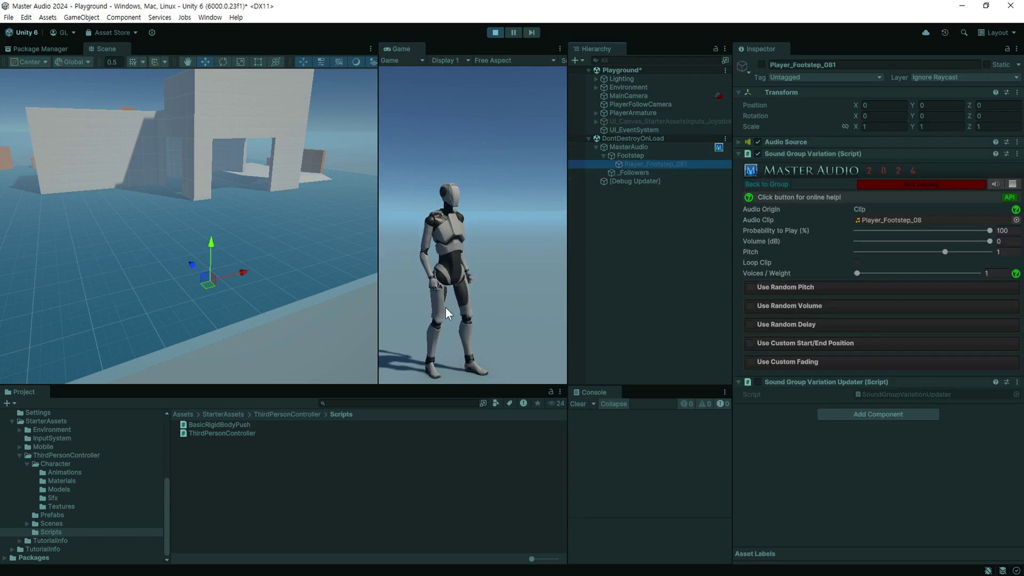
key(s)
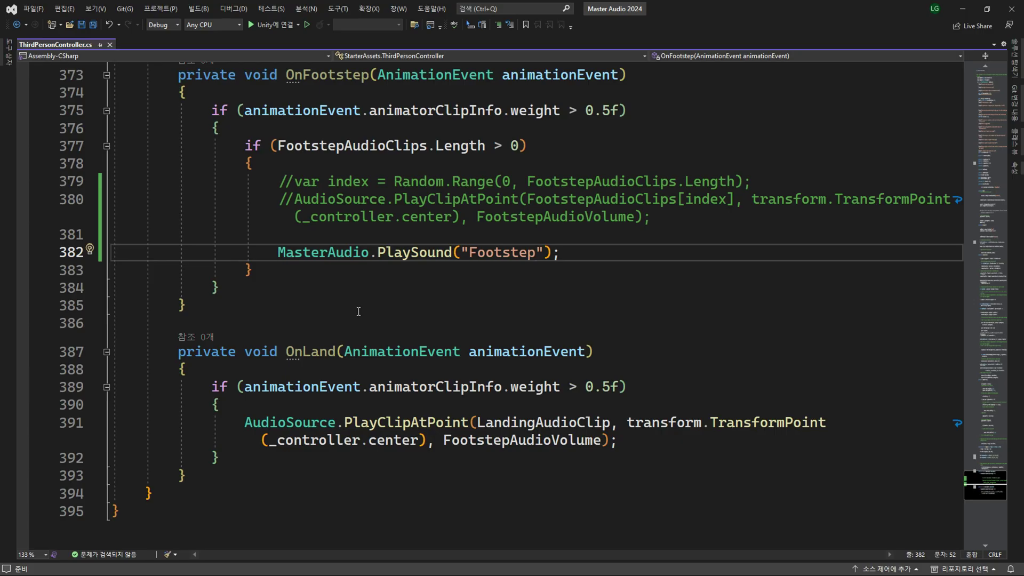
Step: Replace PlaySound on line 382 with PlaySound3DAtTransform, passing transform after the Footstep argument
double_click(416, 254)
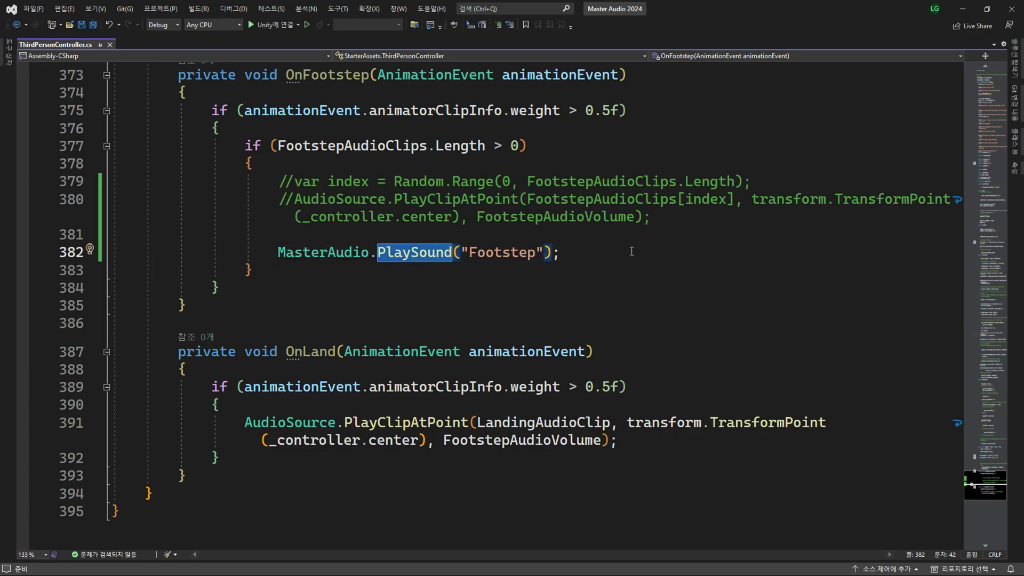
text(Pl)
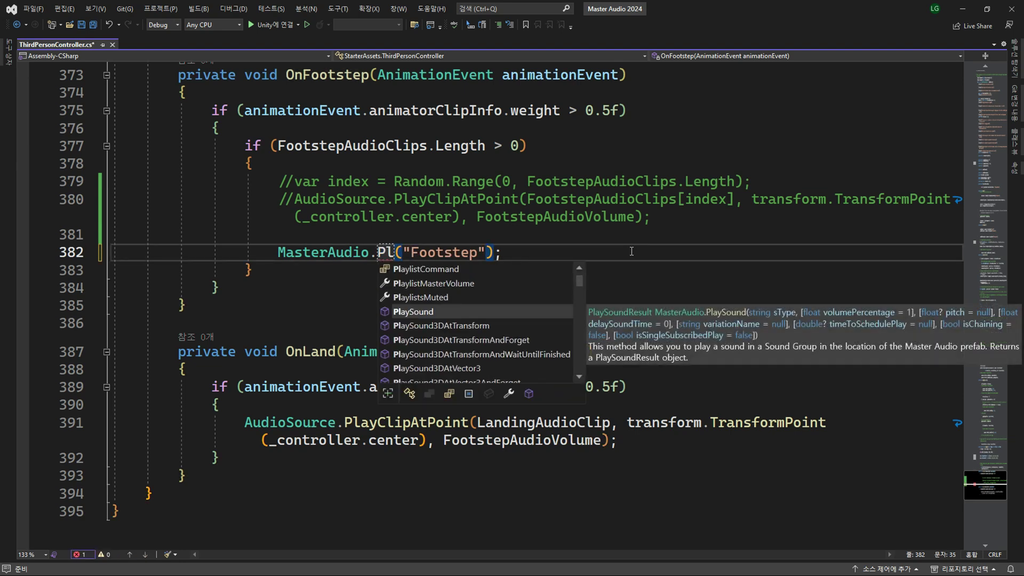
key(Down)
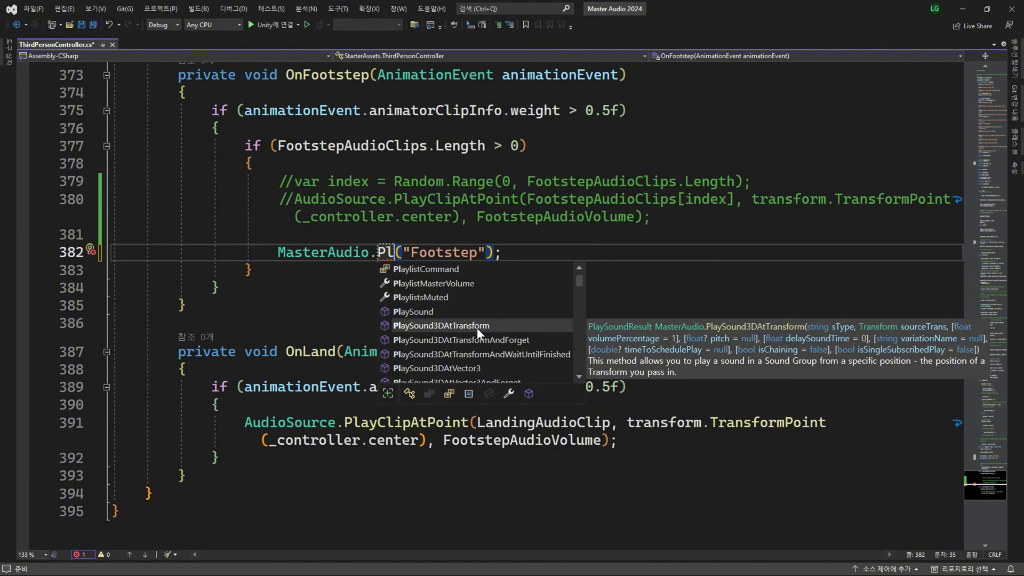
key(Tab)
click(651, 253)
text(,)
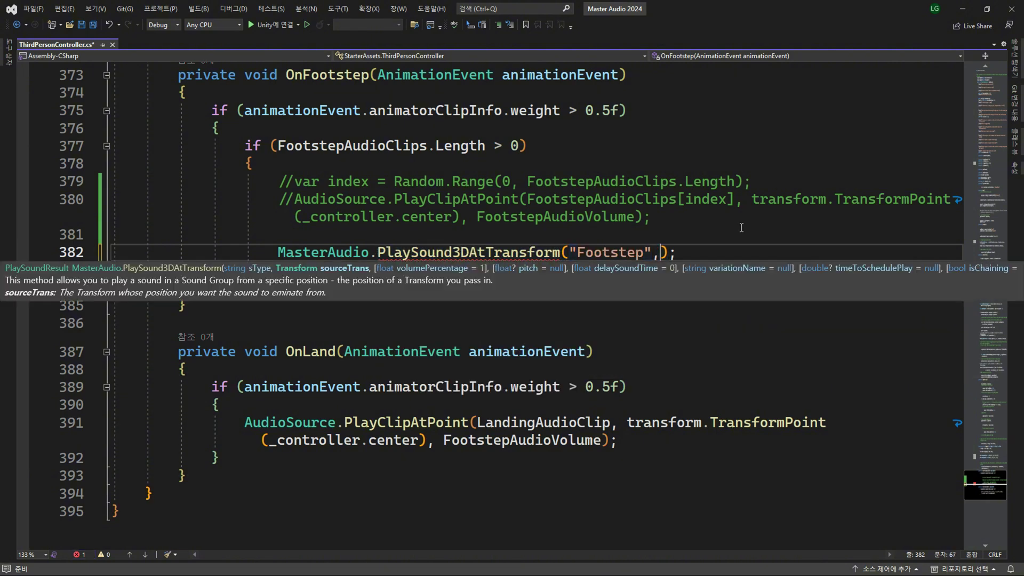
text(tra)
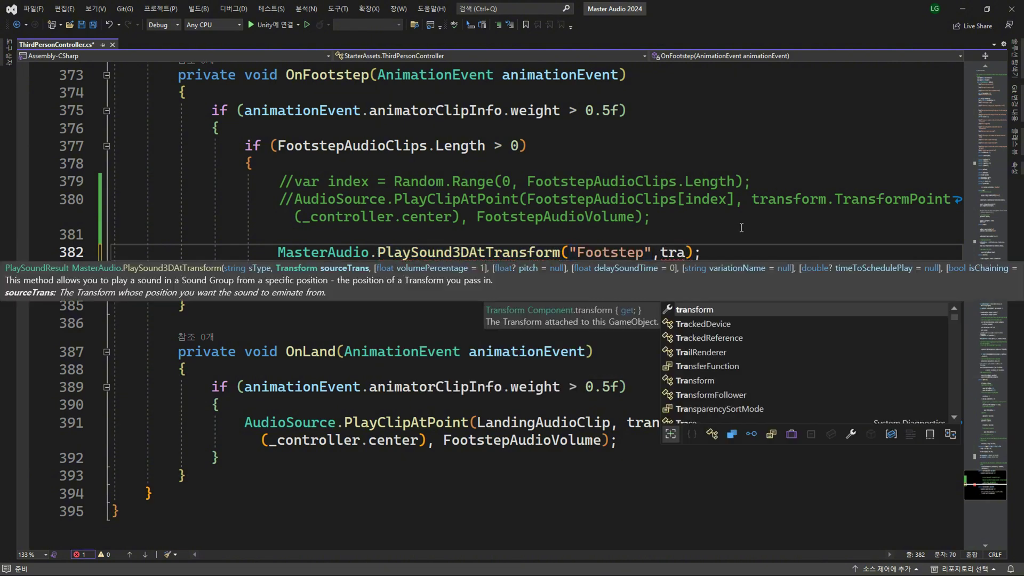
key(Tab)
key(Down)
key(Down)
key(Down)
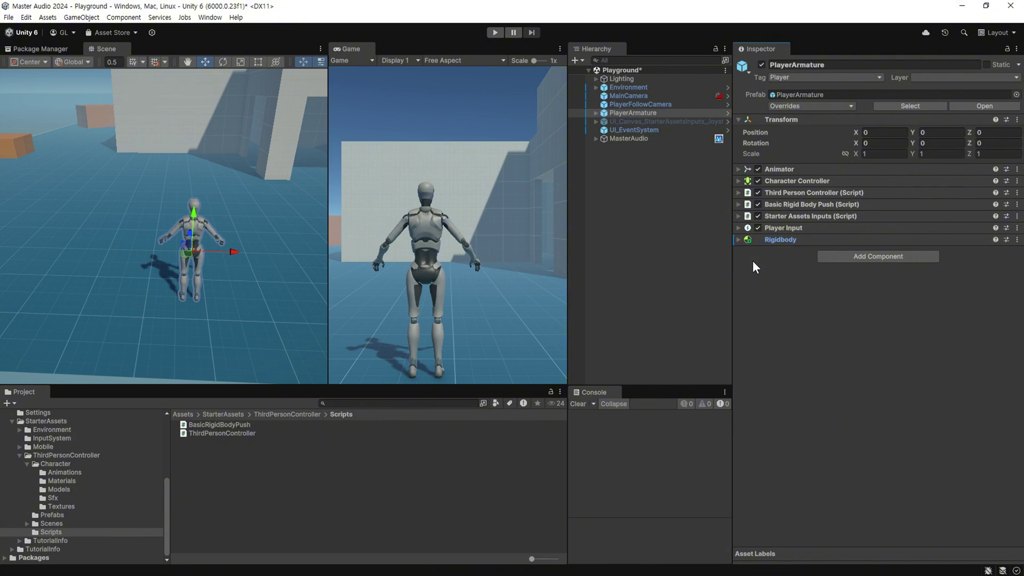
Step: Add a Dark Tonic > Master Audio > Footstep Sounds component to PlayerArmature
click(878, 256)
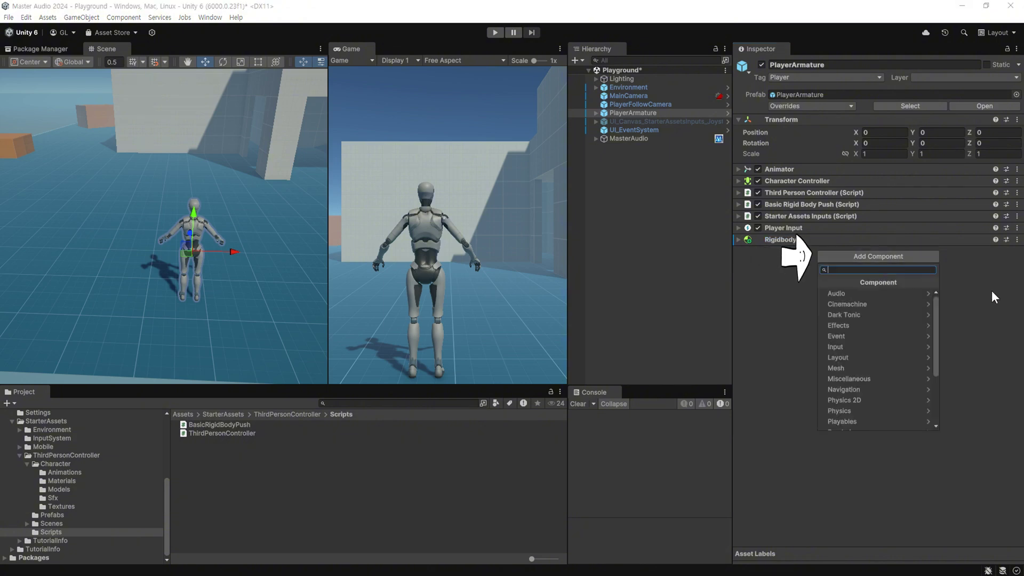
click(868, 316)
click(857, 296)
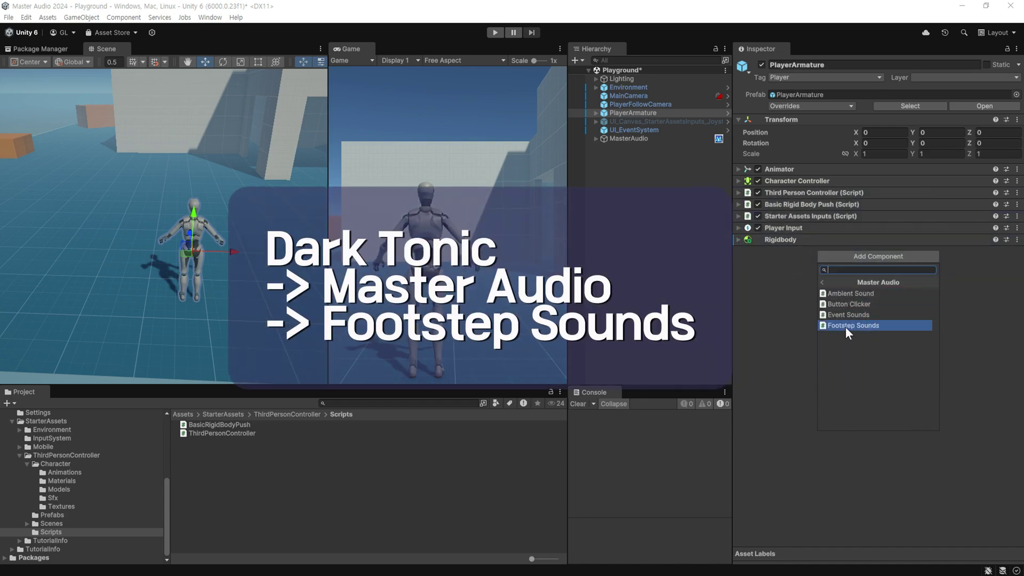
click(858, 325)
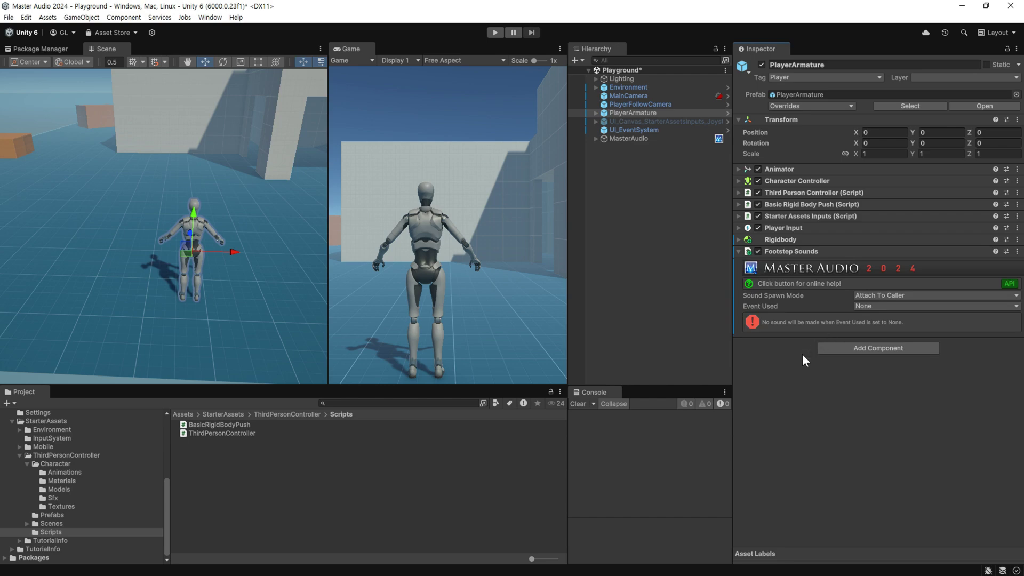
click(879, 305)
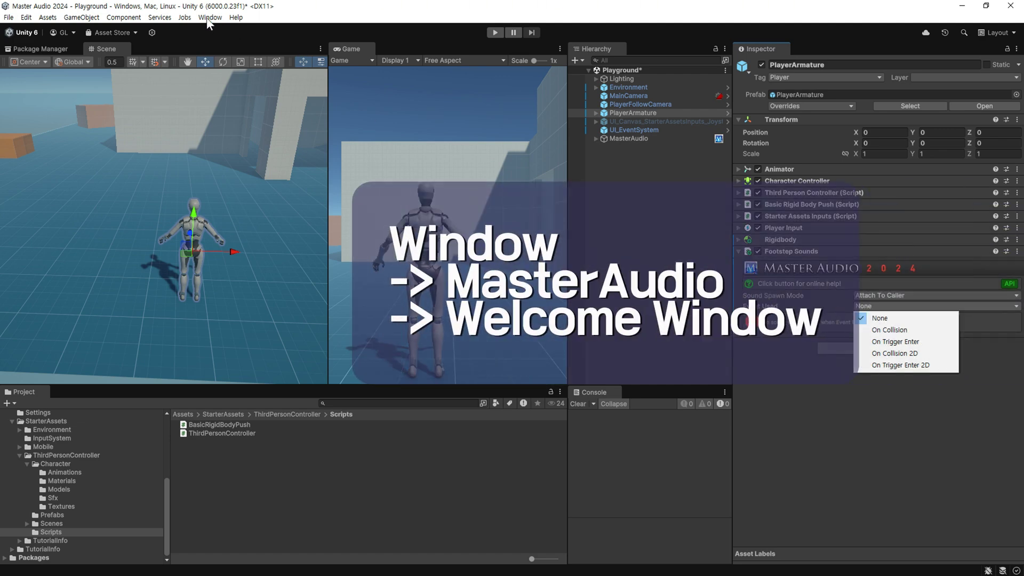
Step: Enable 3D Physics support (PHY3D_ENABLED) in the Master Audio Welcome Window
click(210, 17)
mouse_move(270, 41)
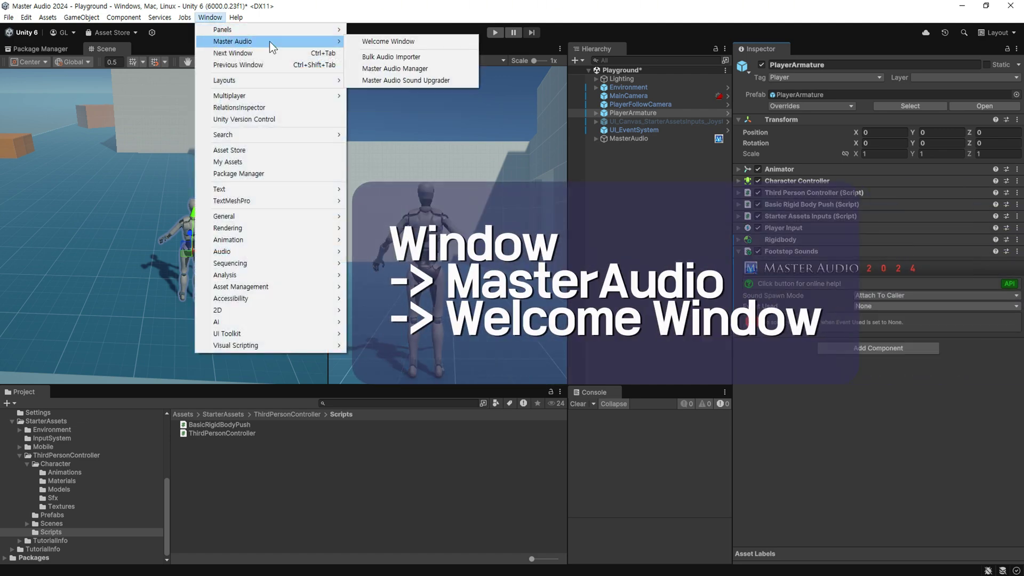
click(417, 43)
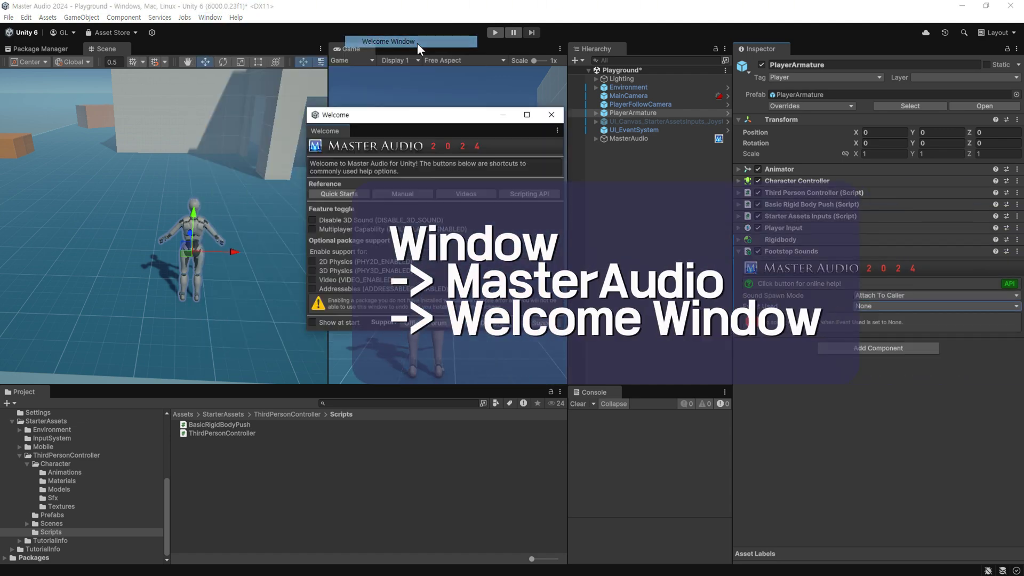
click(315, 271)
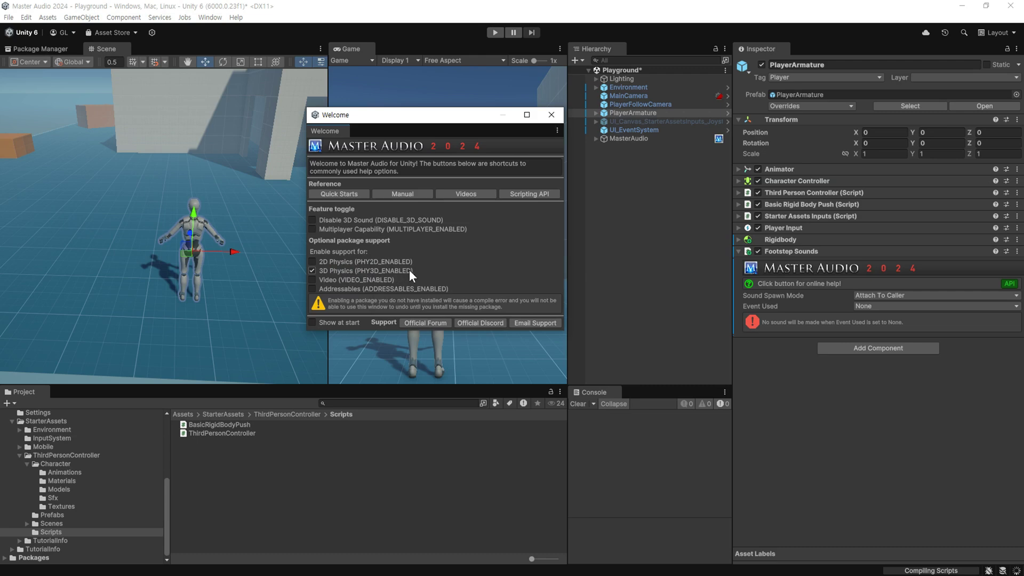
Step: Set Event Used to On Trigger Enter and give Left_Toes a Sphere Collider with radius 0.05
click(875, 306)
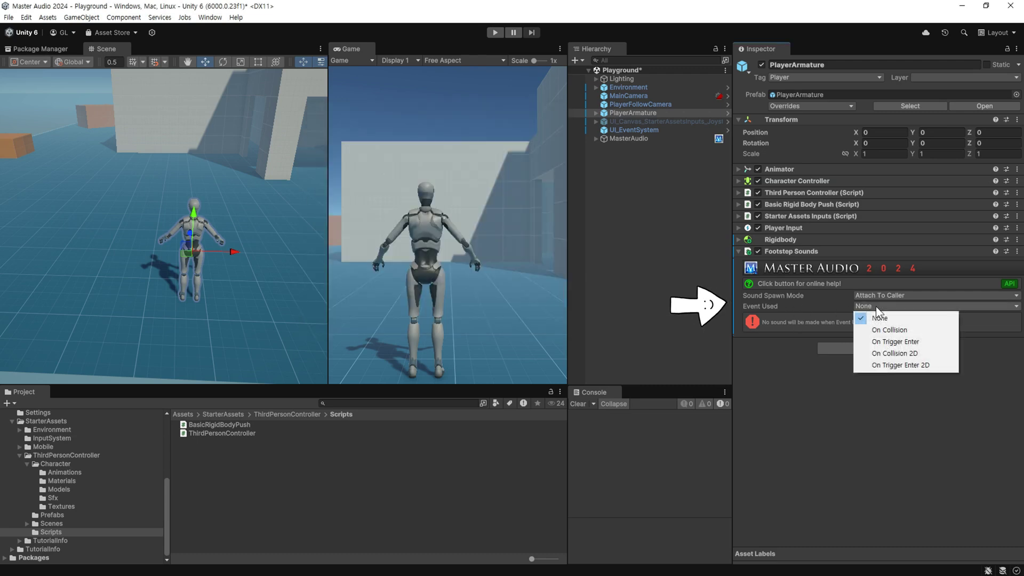
click(922, 341)
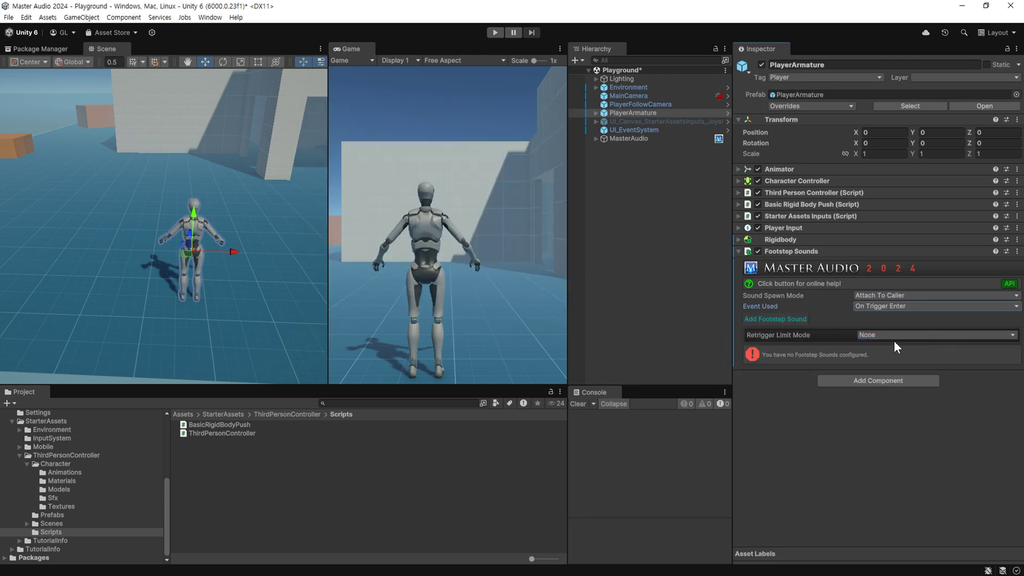
click(595, 112)
double_click(677, 182)
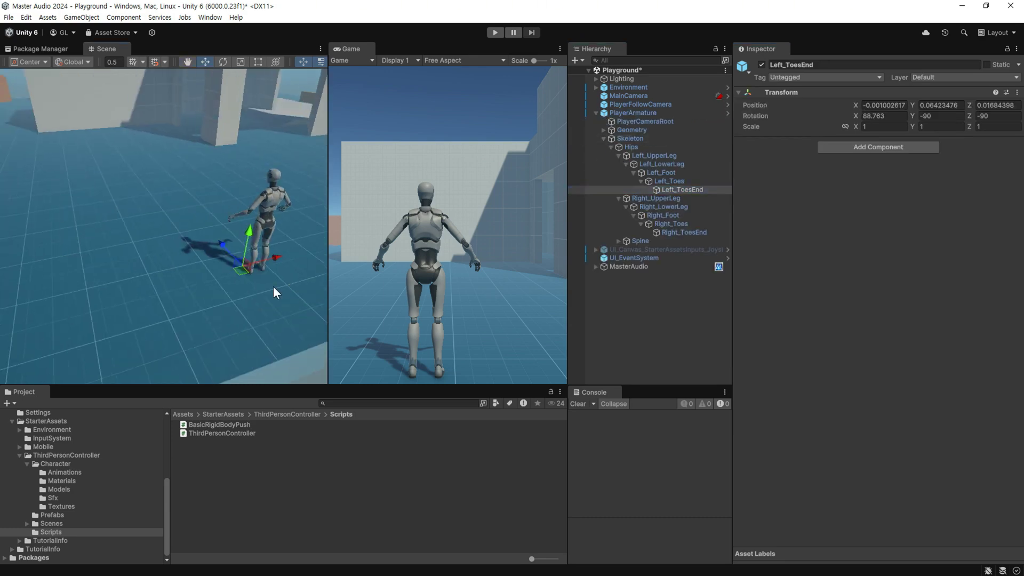
click(859, 147)
text(sphere)
key(Return)
double_click(840, 213)
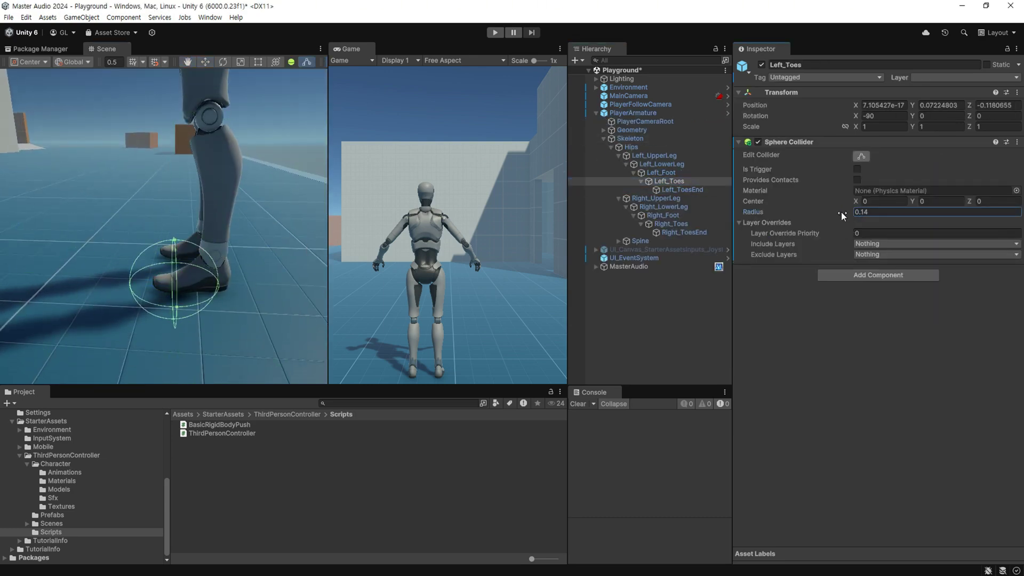
text(0.05)
key(Return)
Step: Adjust the Right_Toes collider radius and make both toe Sphere Colliders triggers
click(671, 223)
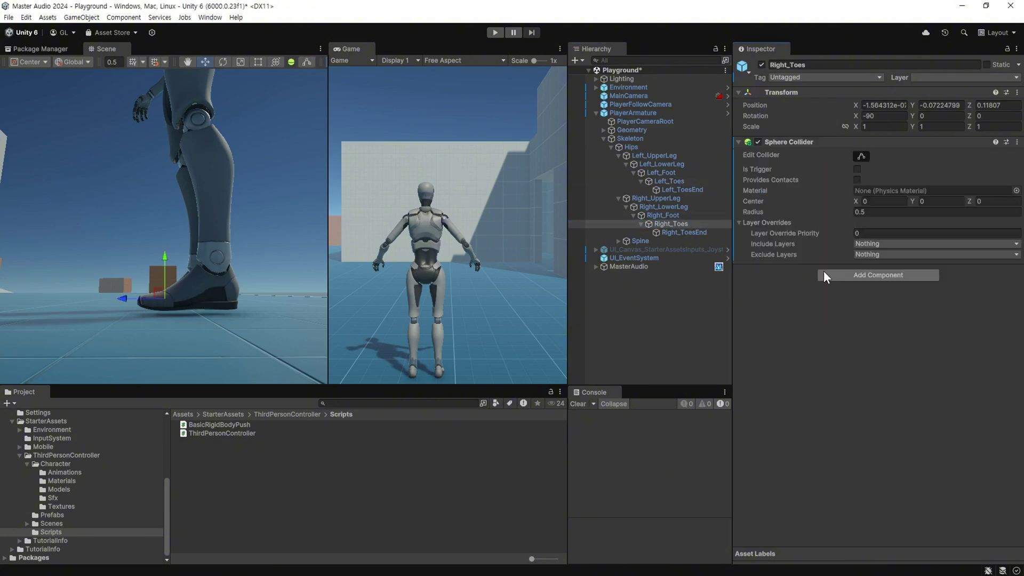
click(869, 212)
ctrl+click(669, 182)
key(f)
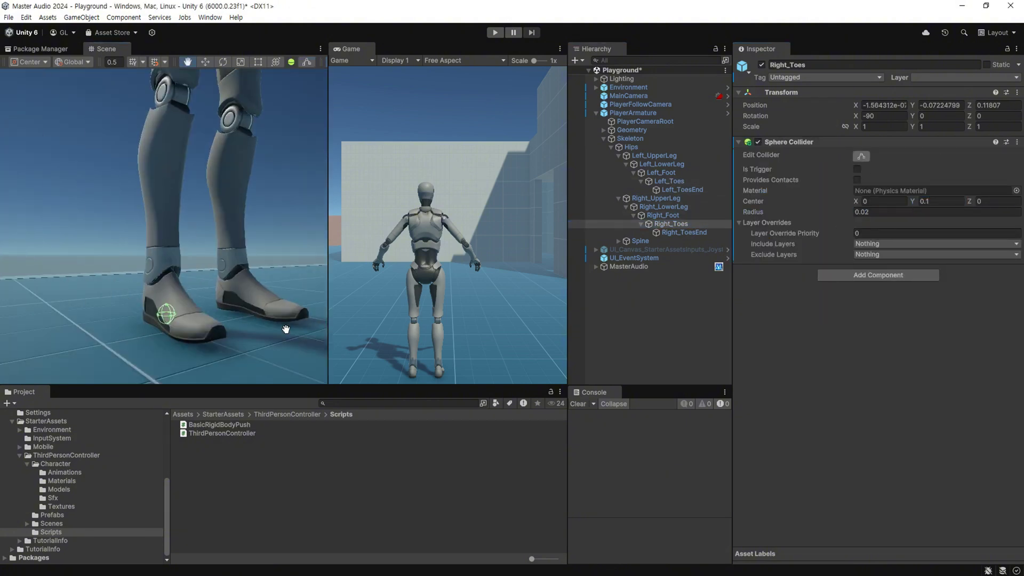
click(856, 169)
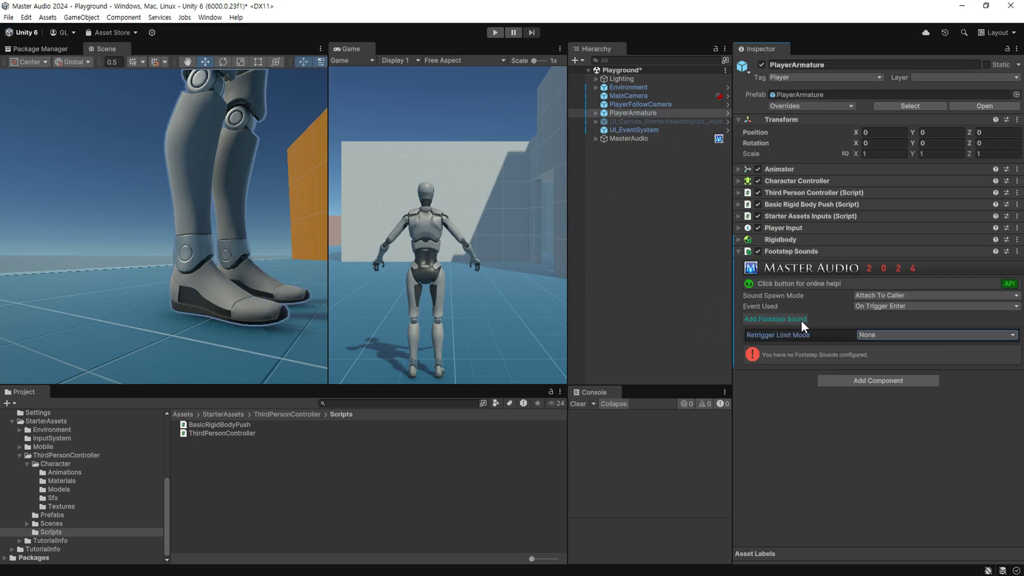
Step: Add Footstep Sound #1 using the Footstep sound group with Play Random variation mode
click(794, 320)
click(879, 409)
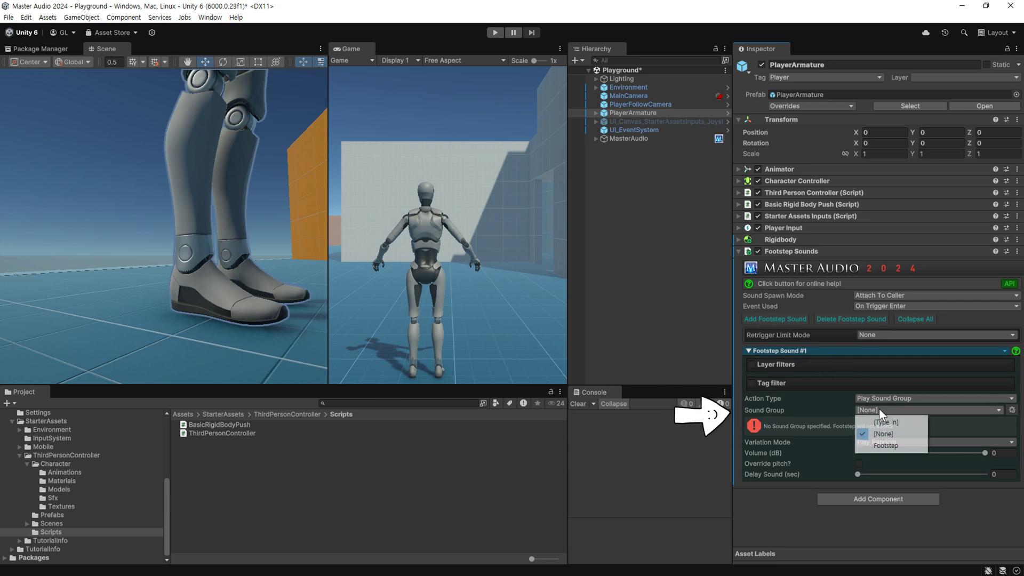
click(905, 446)
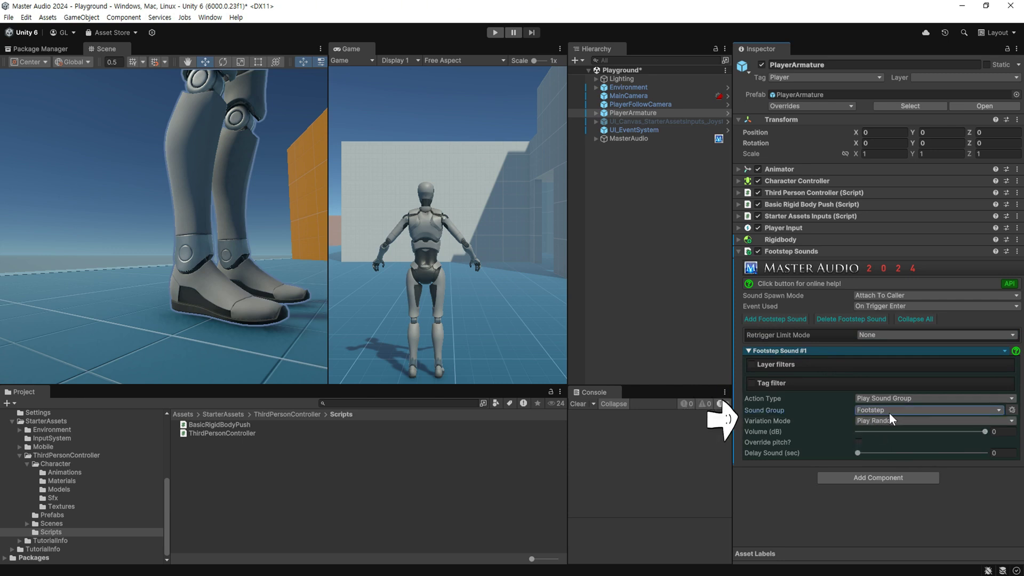
click(891, 421)
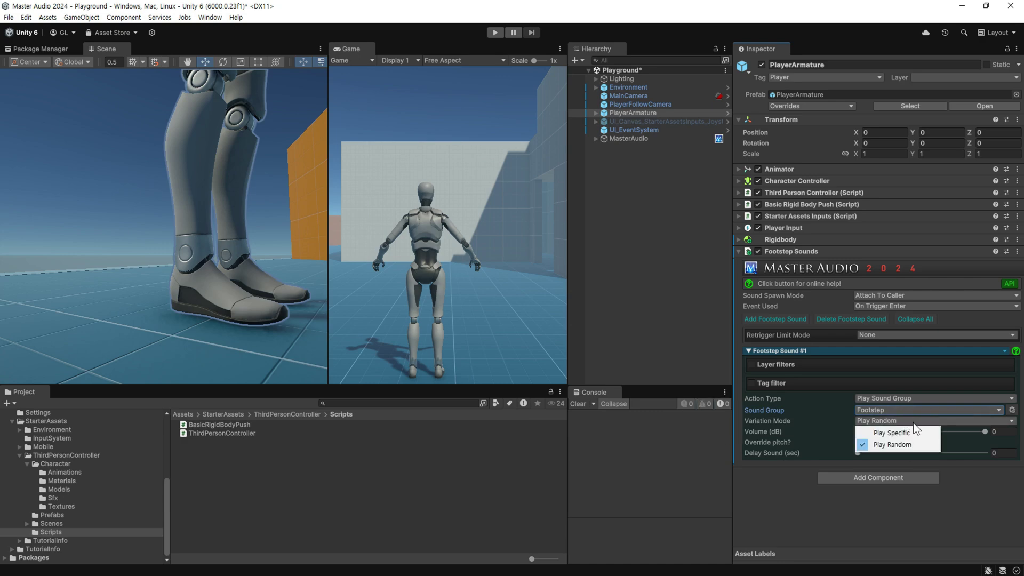
click(596, 136)
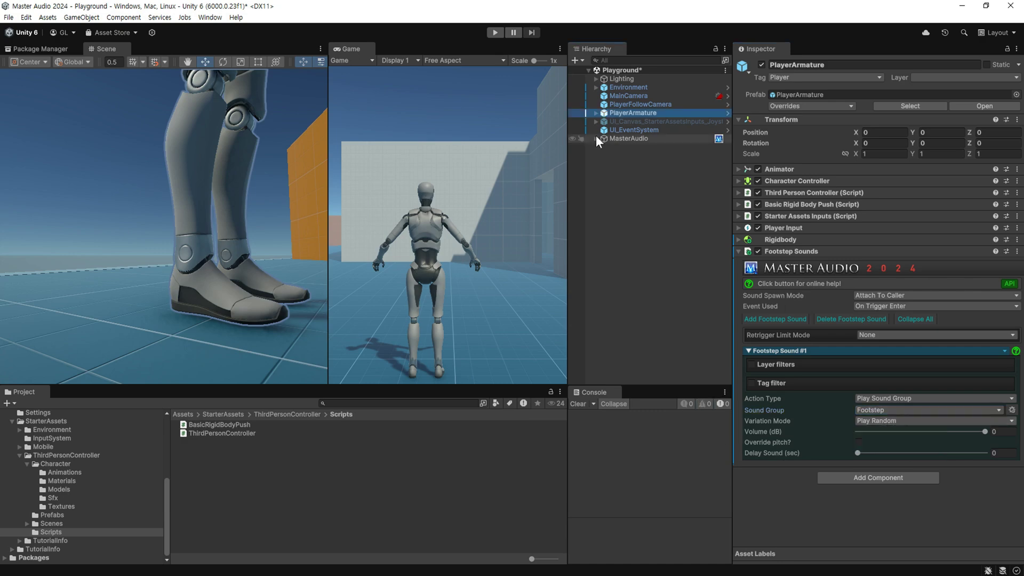
Step: Walk and run the character around the level to hear the footsteps, then exit play mode
key(w)
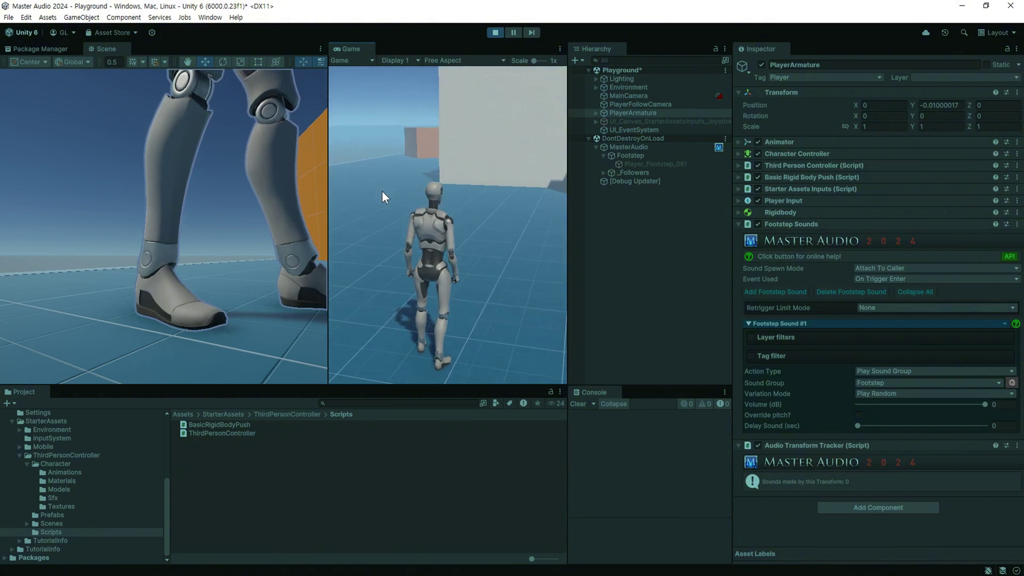
key(w)
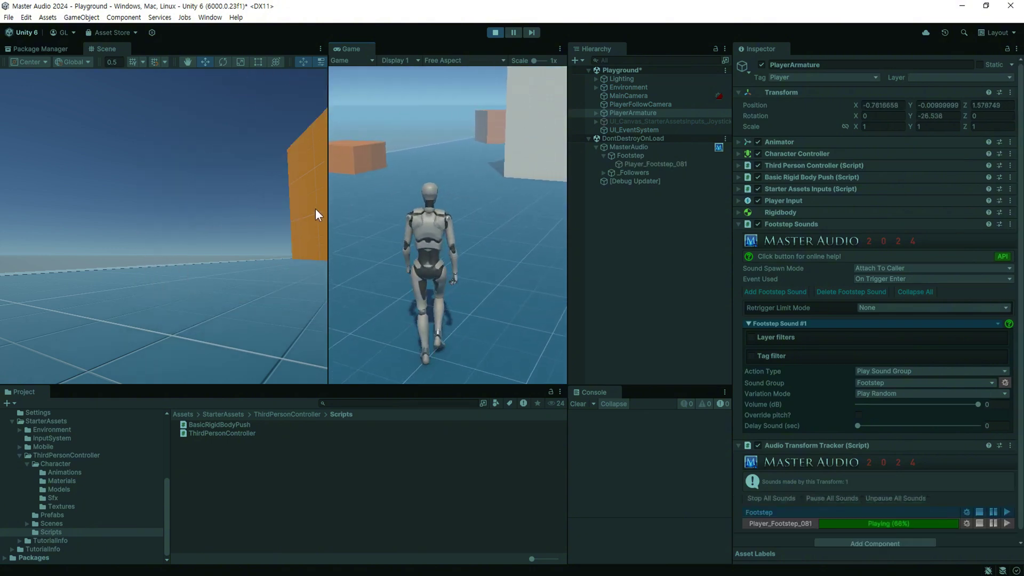
key(w)
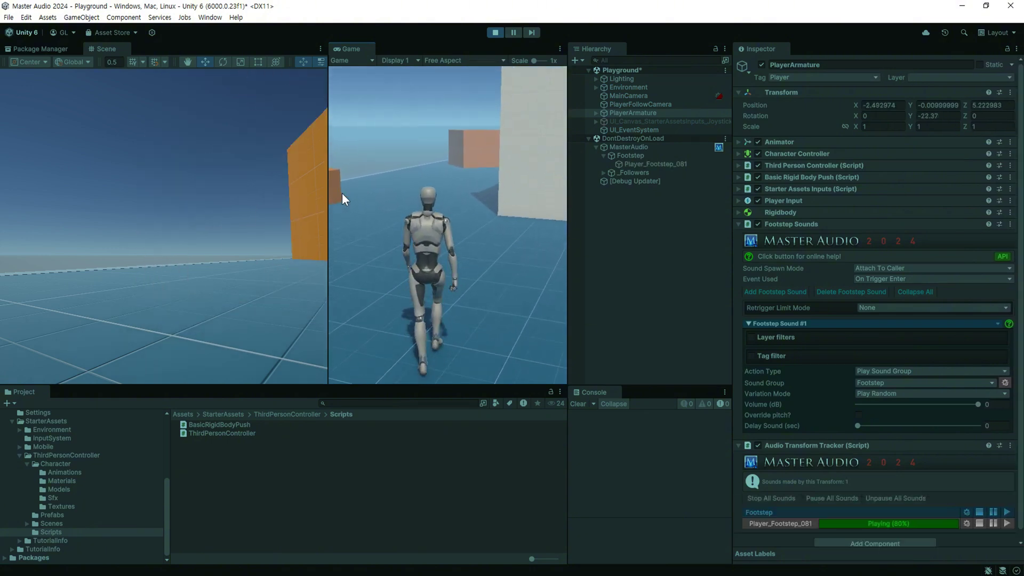
key(shift+w)
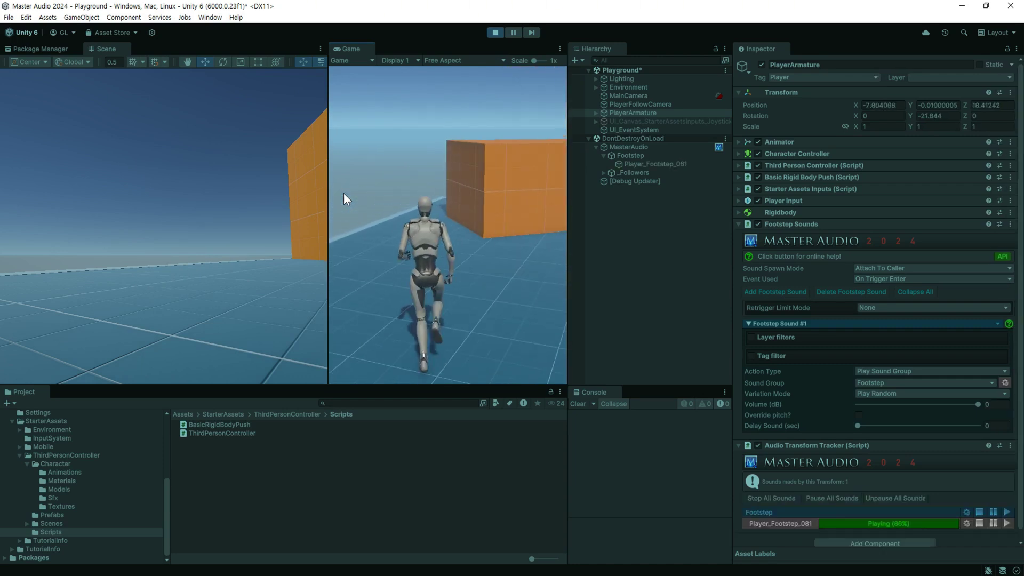
key(shift+a)
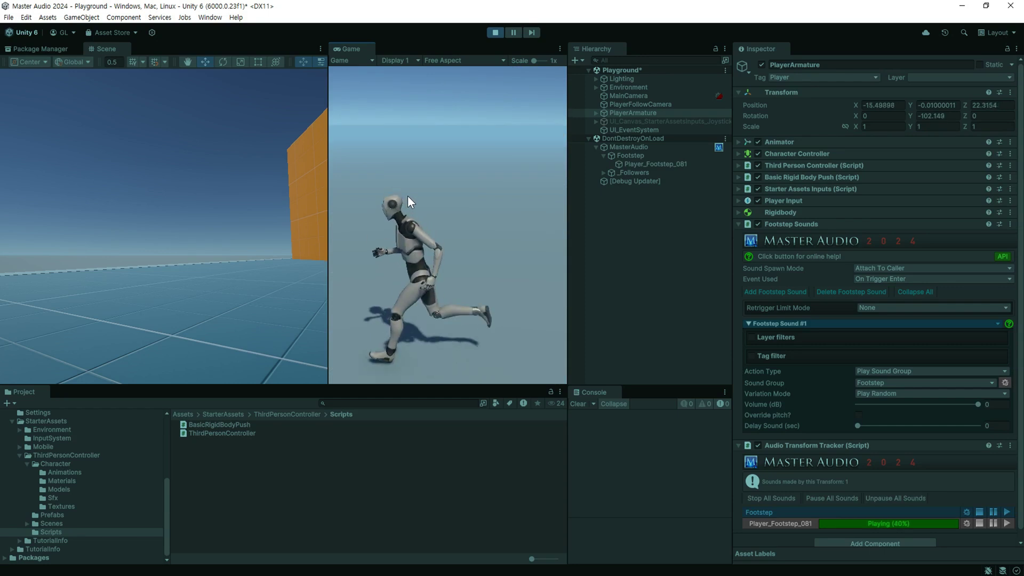
key(shift+d)
key(shift+w)
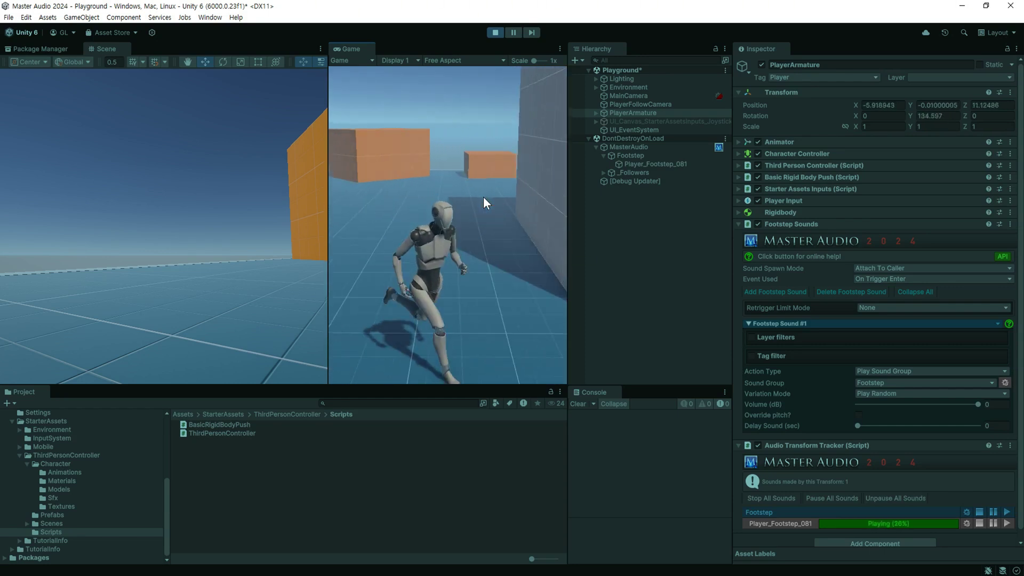
key(ctrl+p)
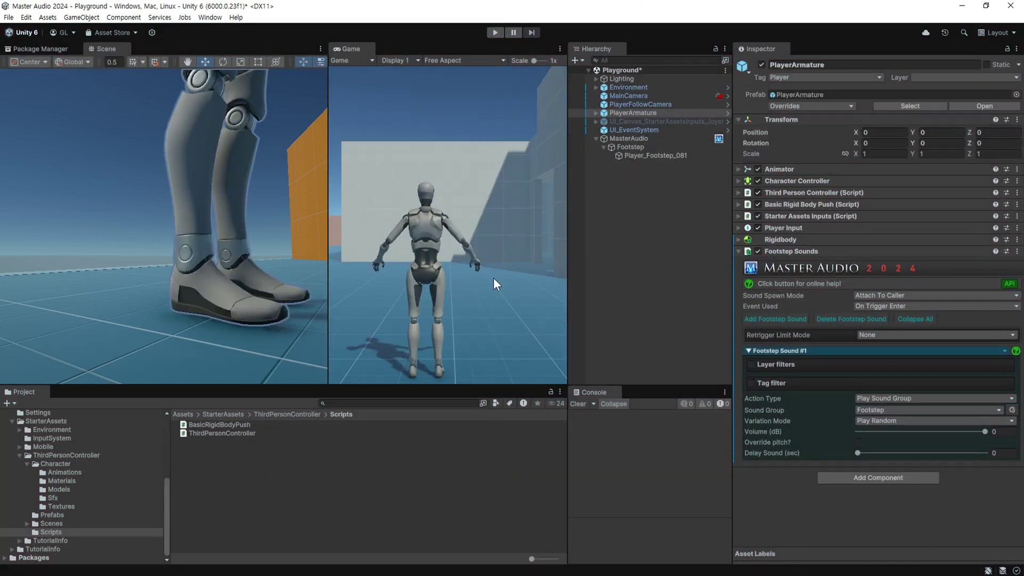
Step: Enable Use Custom Start/End Position on Player_Footstep_081 and lower its End to about 42.6%
click(636, 149)
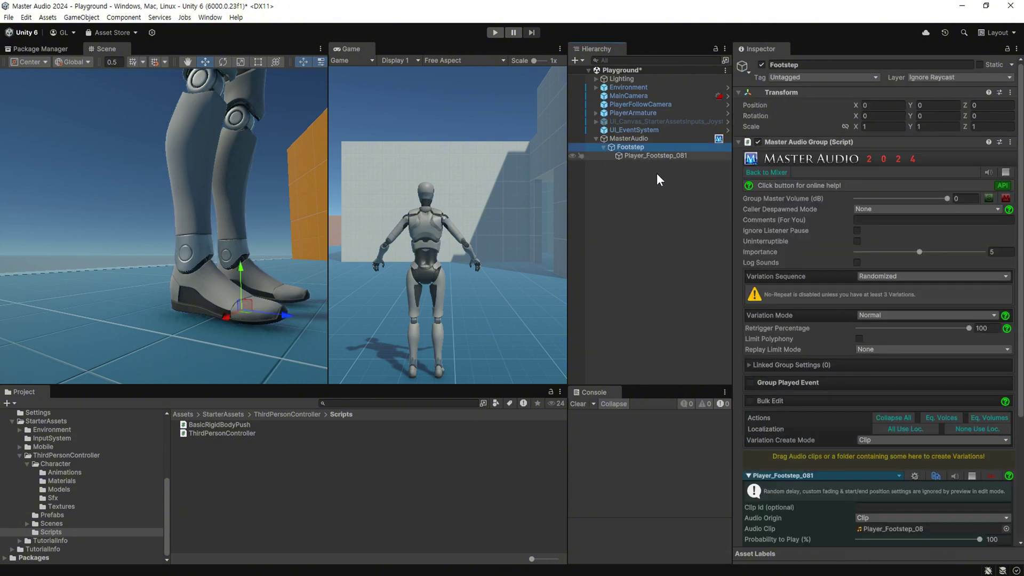
scroll(797, 399, down, 4)
scroll(804, 381, down, 1)
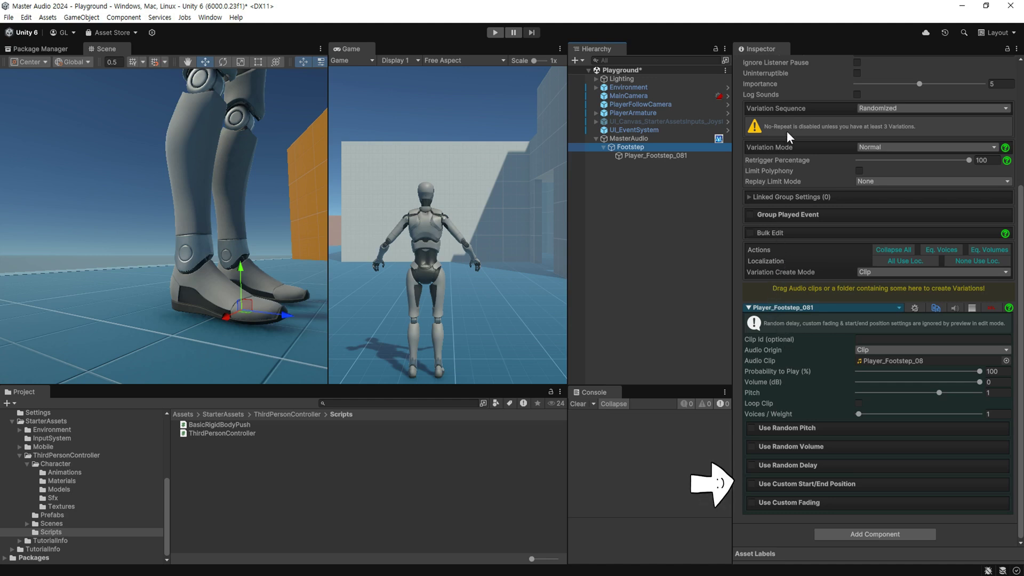
click(896, 361)
click(236, 487)
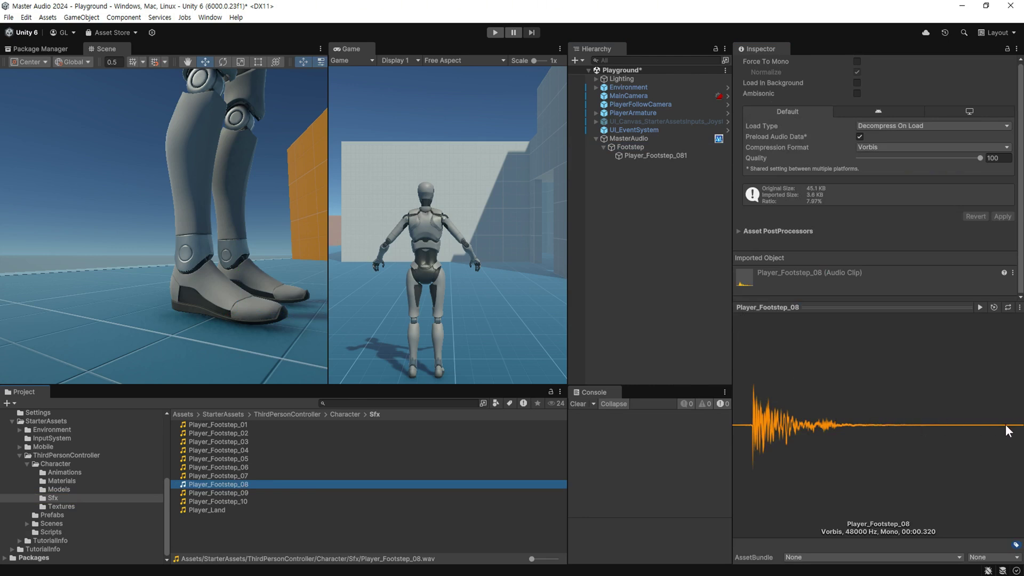
key(ctrl+z)
click(752, 483)
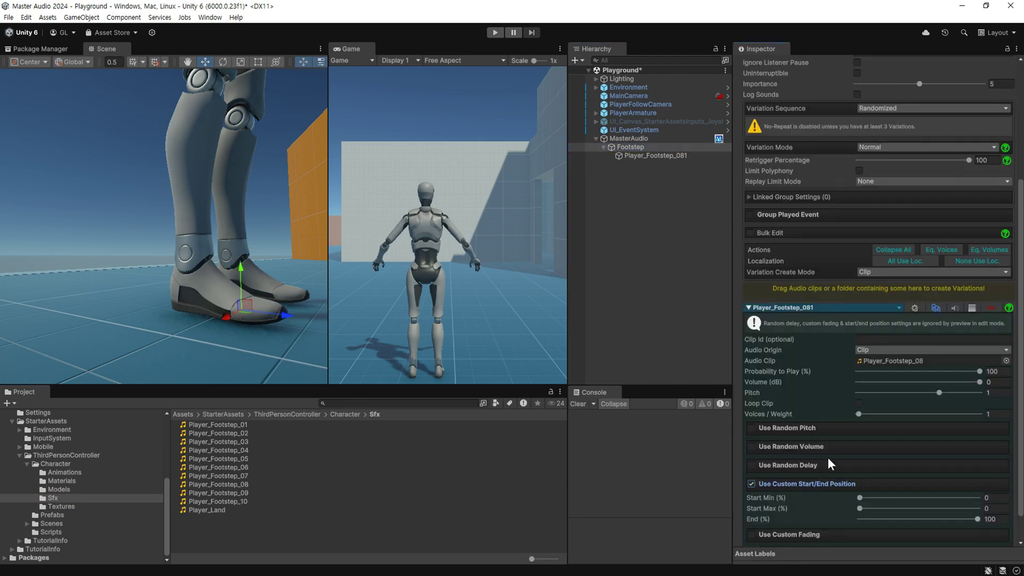
scroll(828, 456, down, 2)
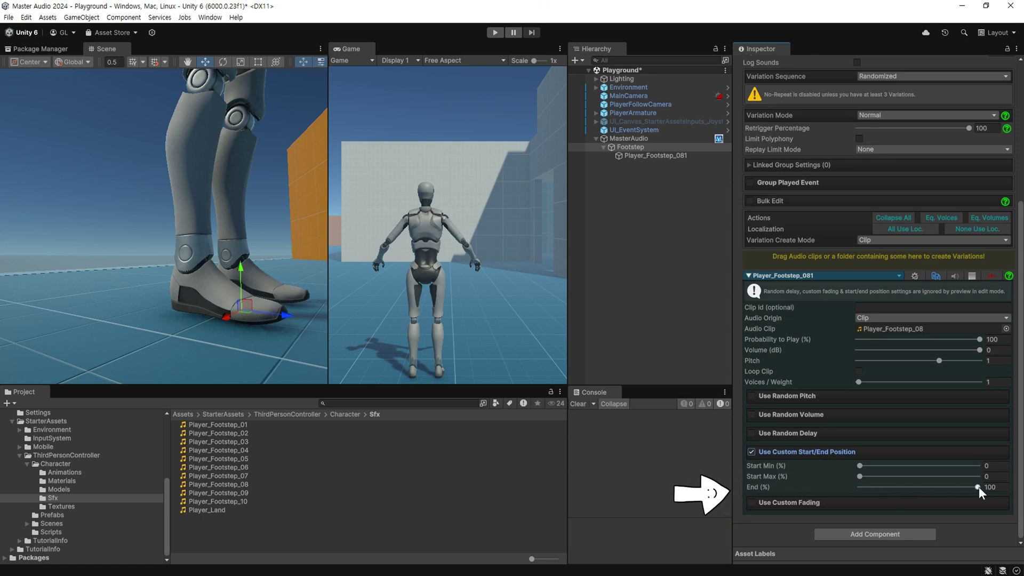
mouse_move(978, 487)
mouse_down()
mouse_move(974, 497)
mouse_move(909, 498)
mouse_up()
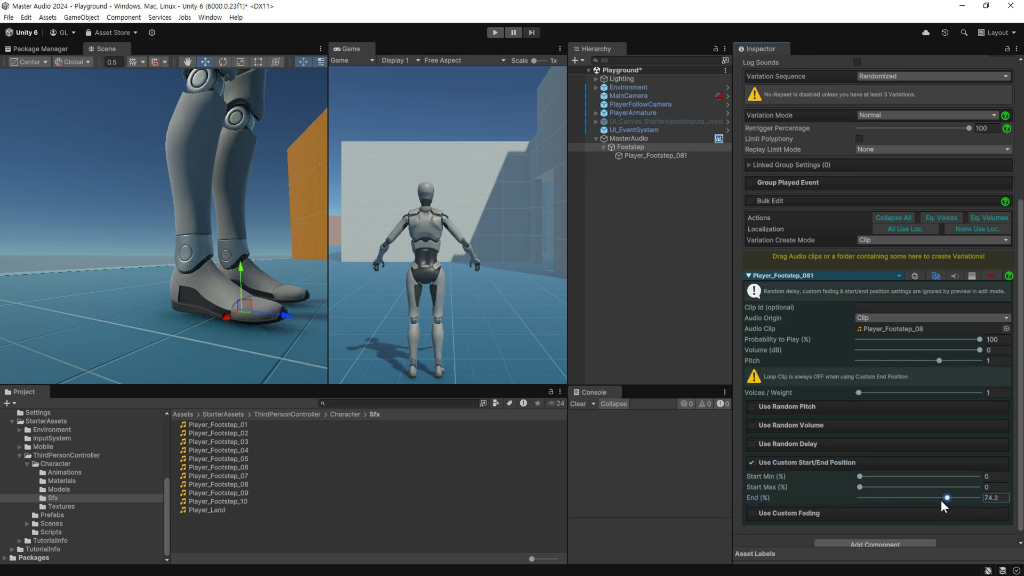
click(997, 497)
Step: Run the character in play mode to hear the shortened footsteps, then stop
key(ctrl+p)
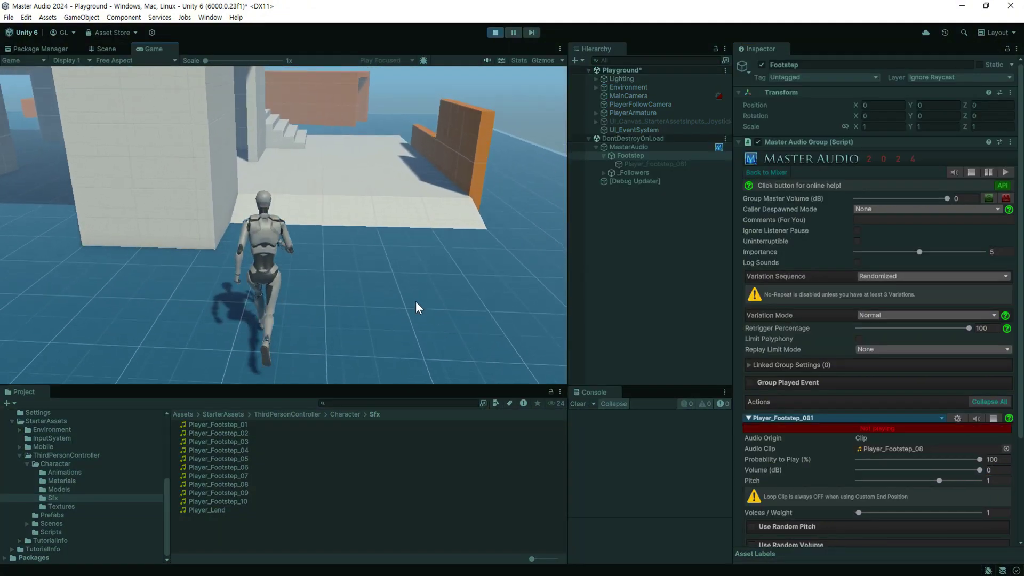
key(shift)
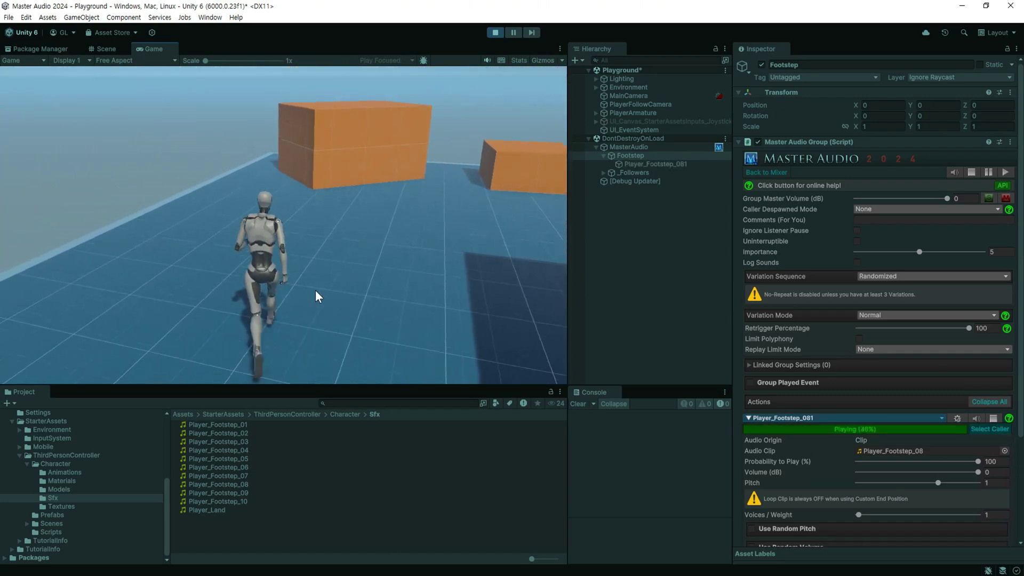
key(ctrl+p)
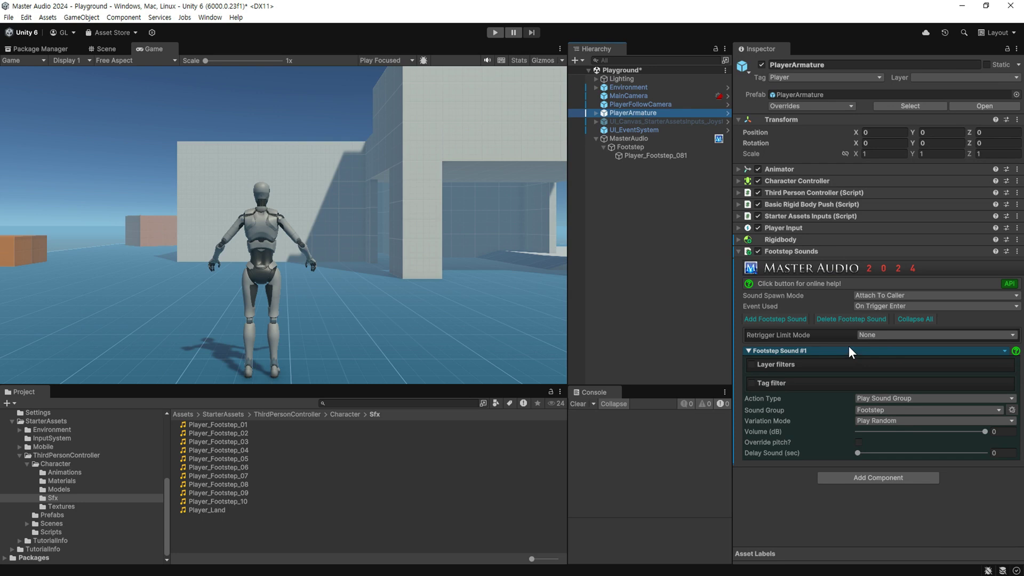
Step: Turn on Layer filters for Footstep Sound #1, leaving the Tag filter off
click(751, 364)
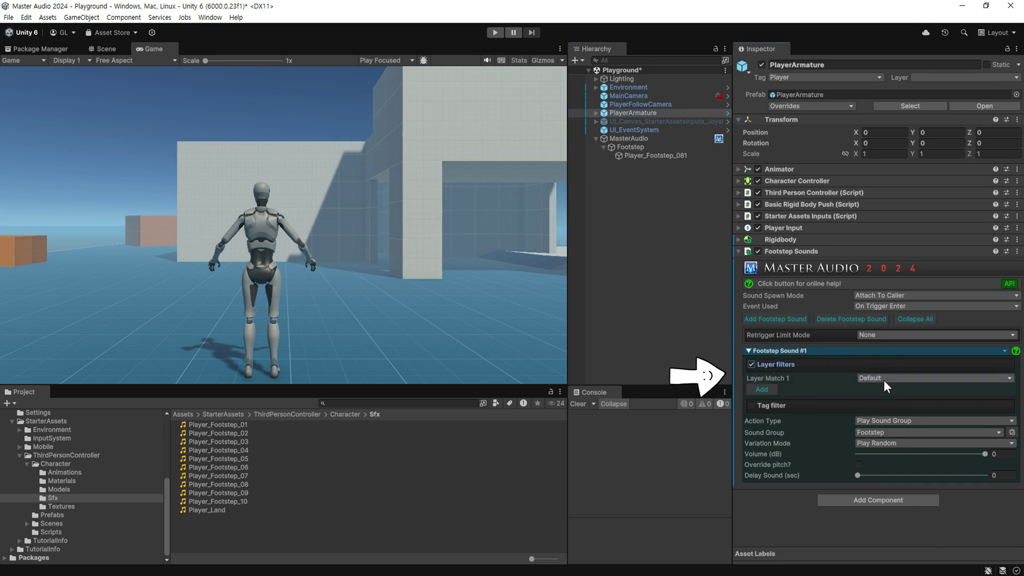
click(751, 405)
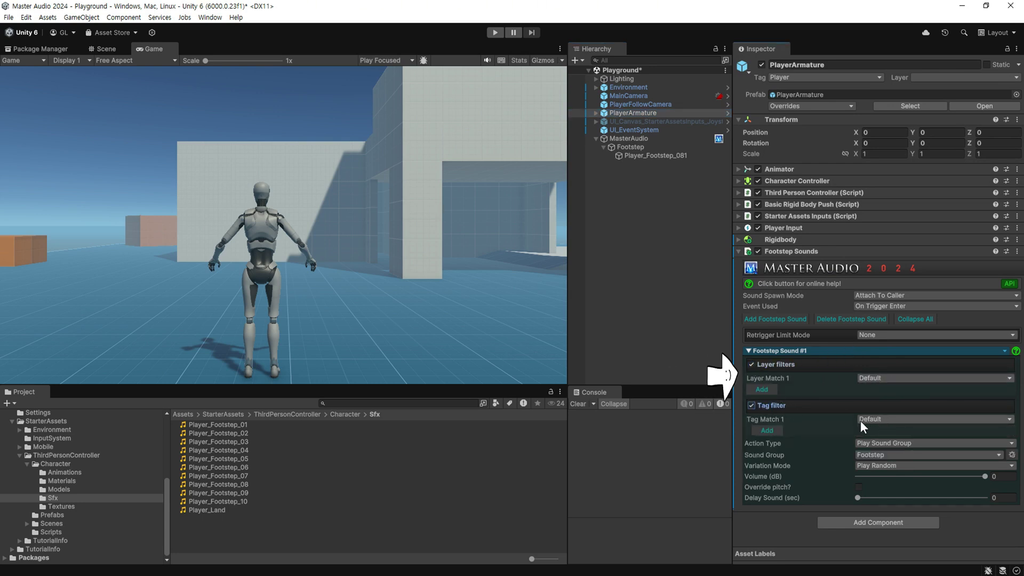
click(773, 406)
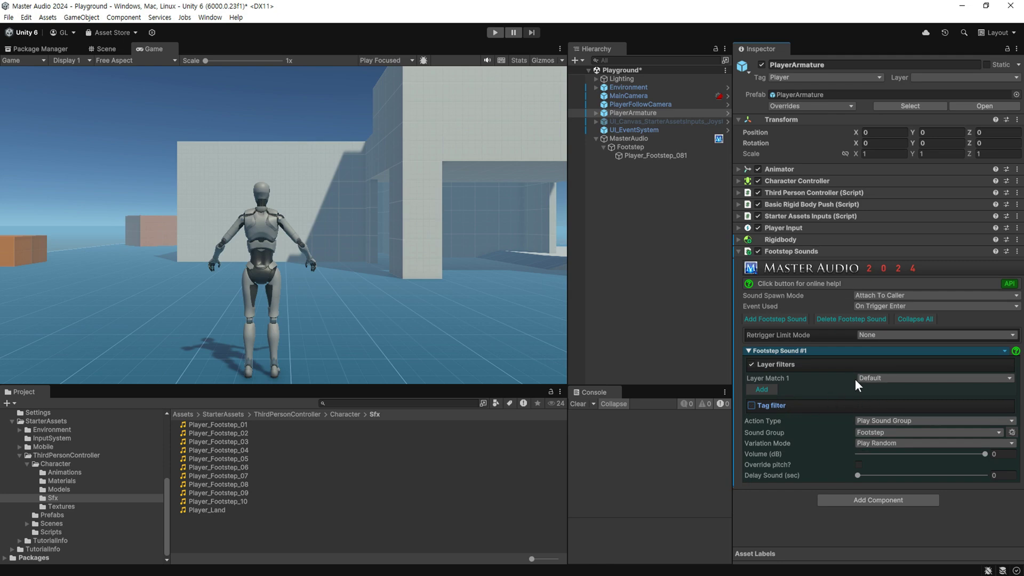
Step: Drag Player_Footstep_10 into the Footstep group as a second variation
click(631, 146)
scroll(811, 386, down, 5)
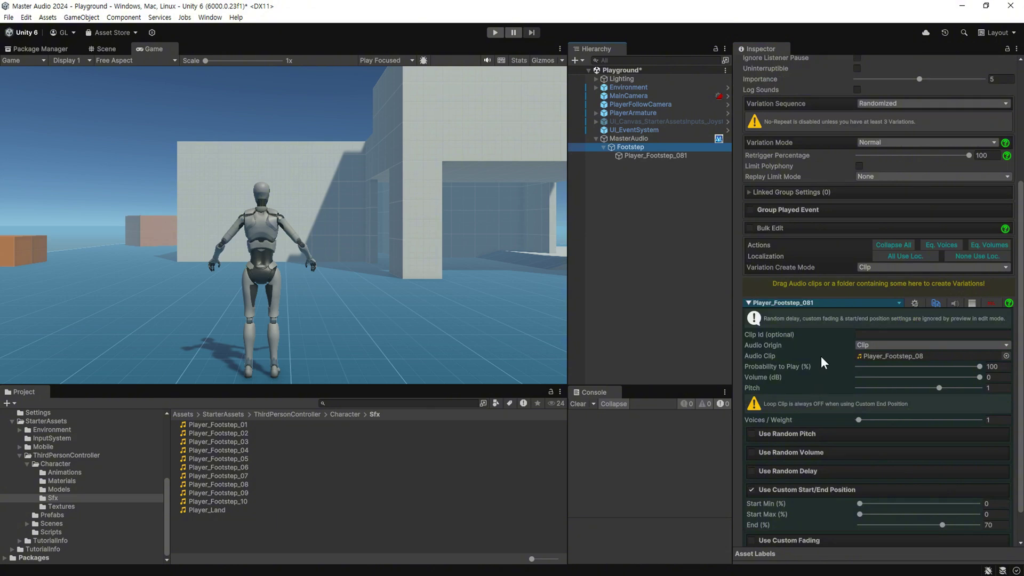
scroll(816, 368, up, 1)
drag(227, 502, 827, 313)
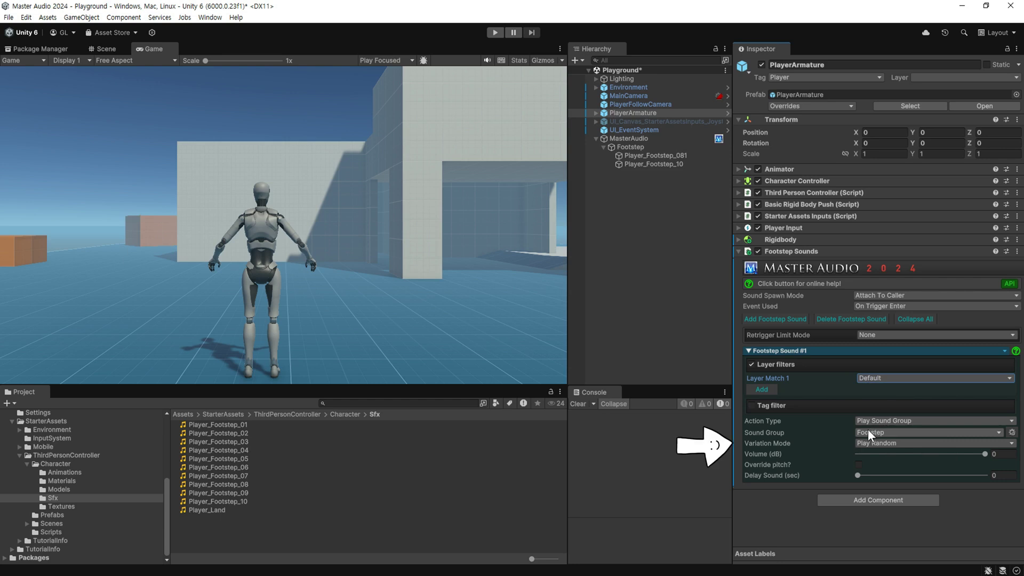
Step: Set Footstep Sound #1 to Play Specific with variation Player_Footstep_081
click(897, 443)
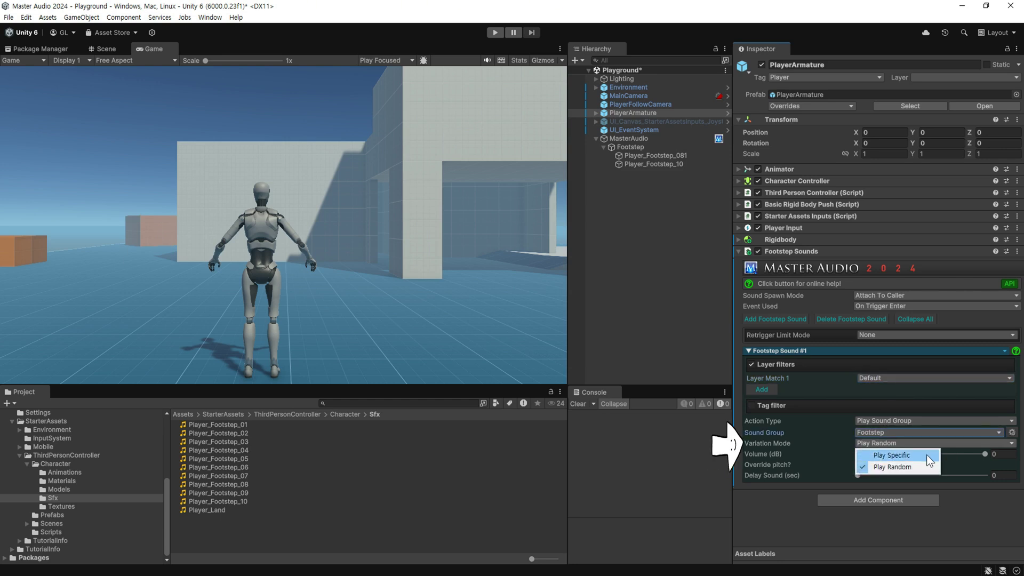
click(914, 459)
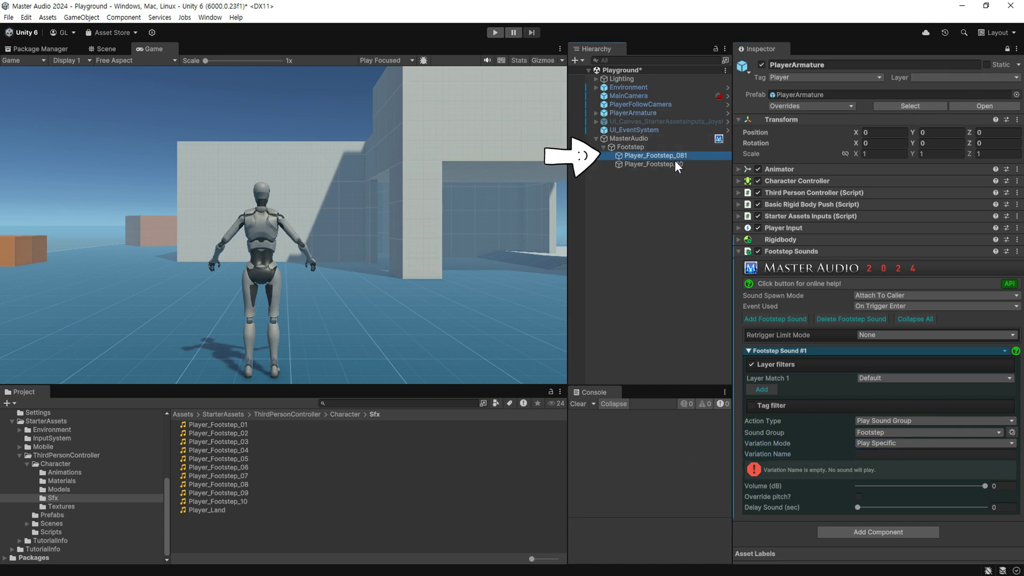
click(879, 454)
text(Player_Footstep_081)
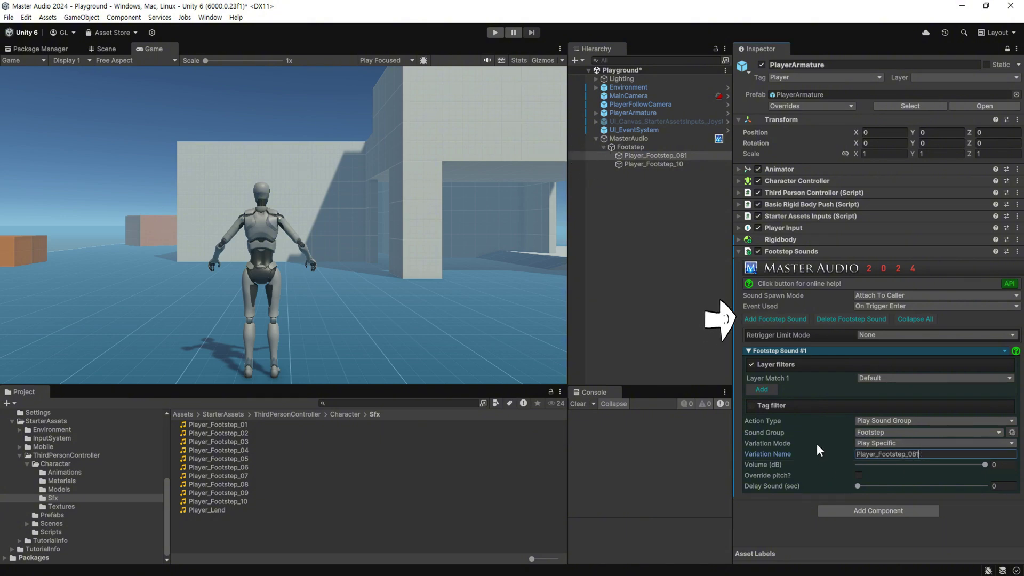
Step: Add Footstep Sound #2 filtered to the Water layer, using the Footstep sound group
click(778, 318)
scroll(795, 347, down, 1)
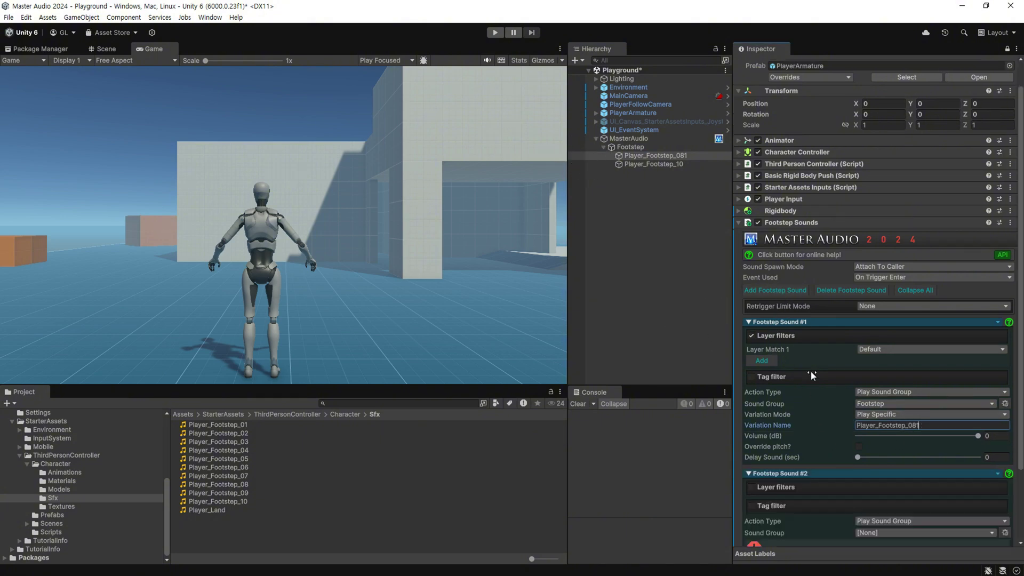
scroll(811, 370, down, 3)
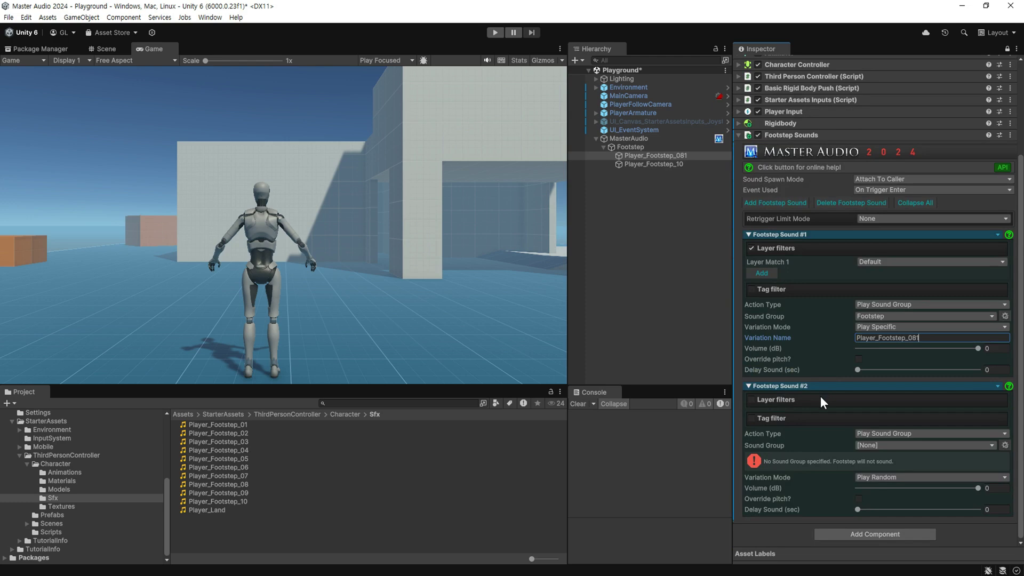
click(753, 398)
click(881, 390)
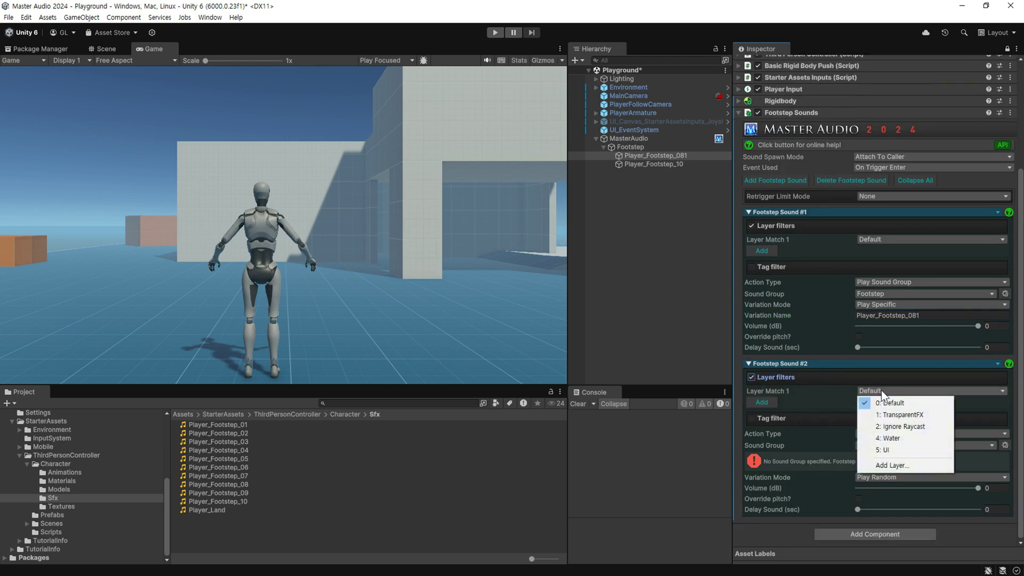
click(911, 436)
click(885, 445)
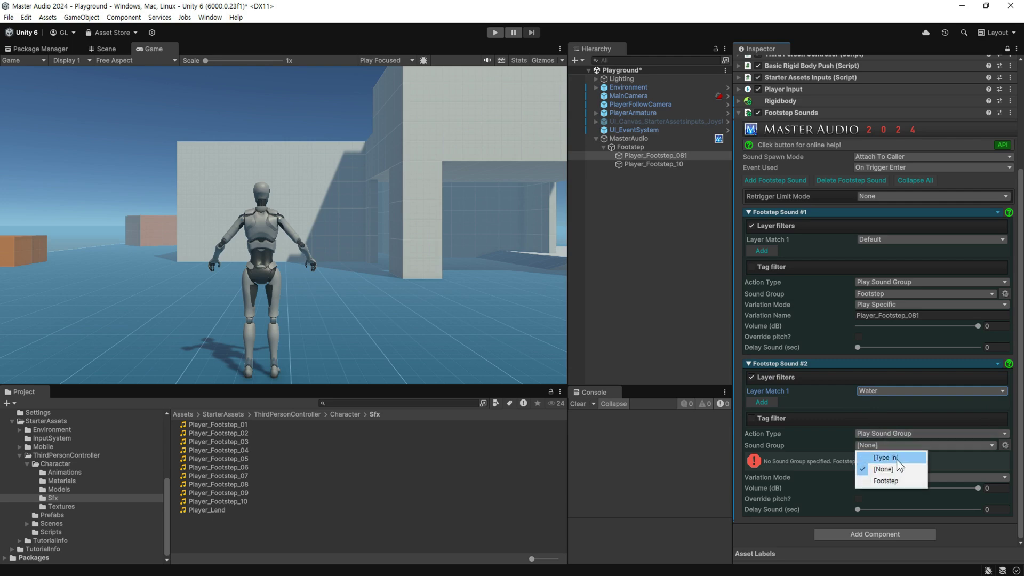
click(896, 468)
double_click(653, 163)
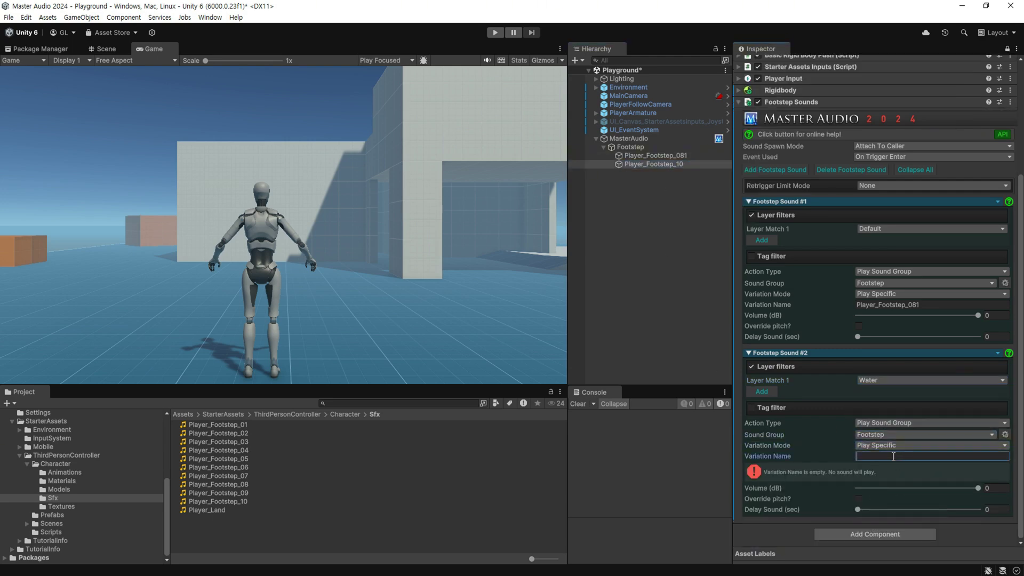
click(392, 252)
click(392, 251)
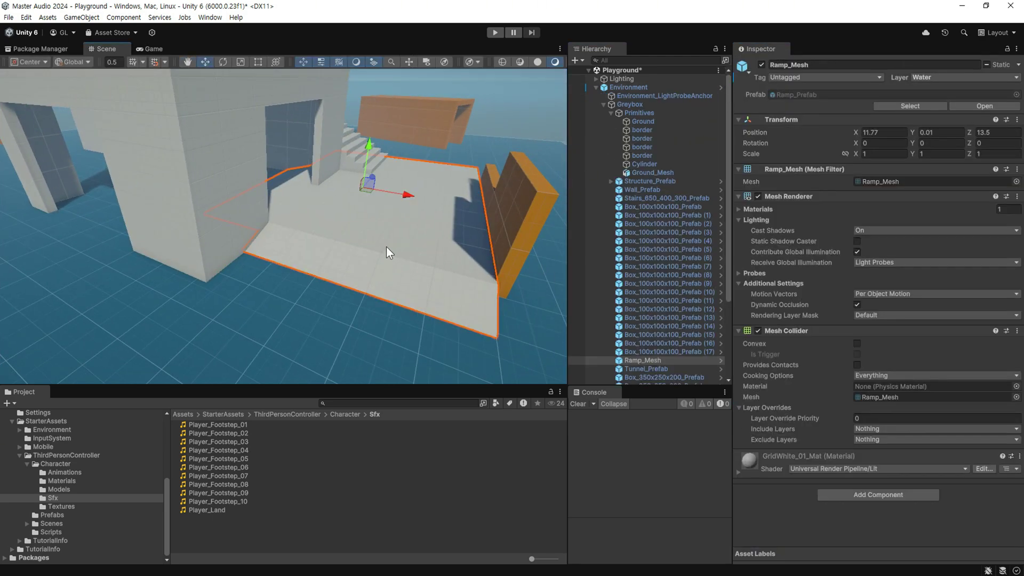
click(938, 74)
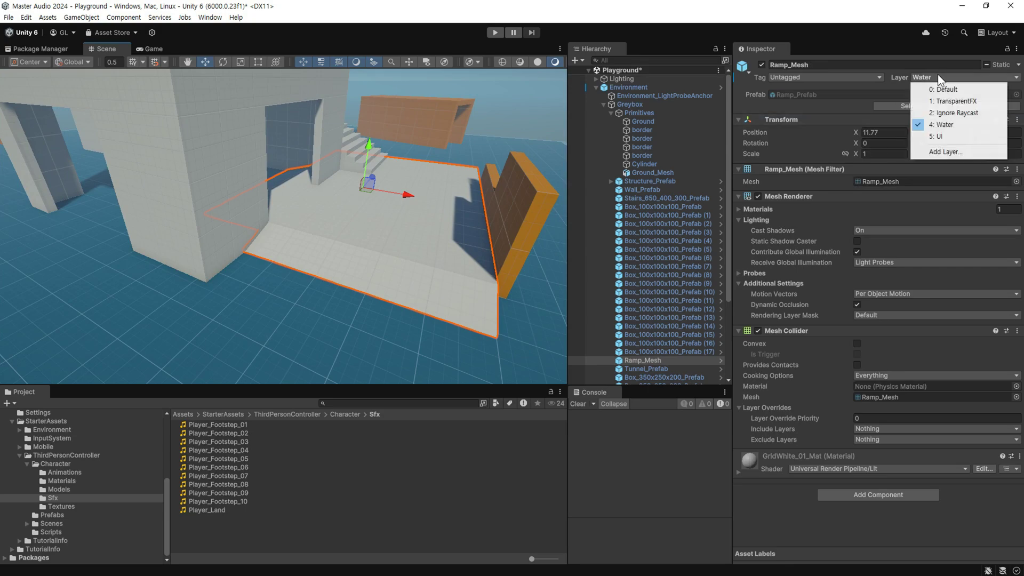
click(955, 126)
key(ctrl+p)
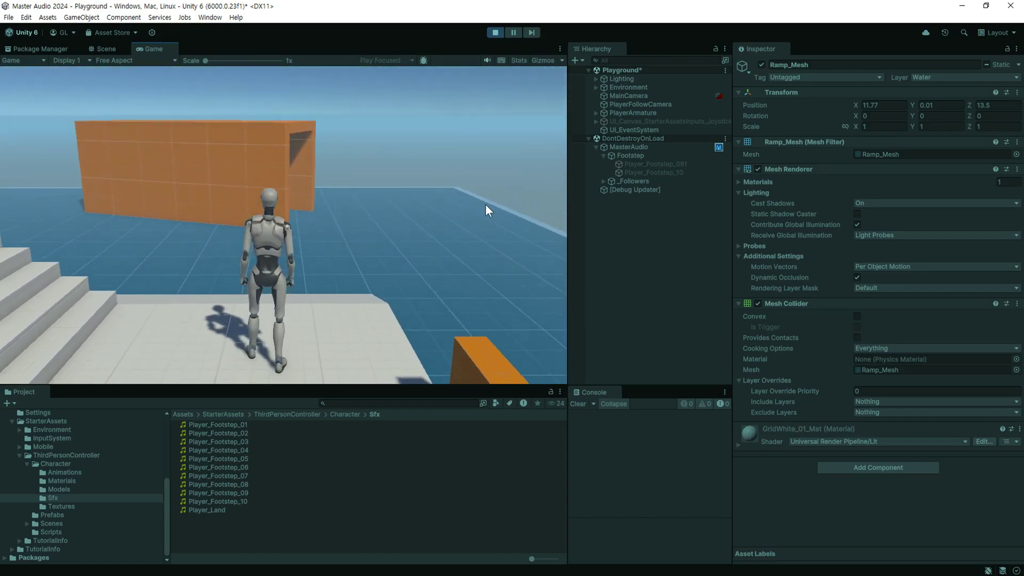
click(492, 31)
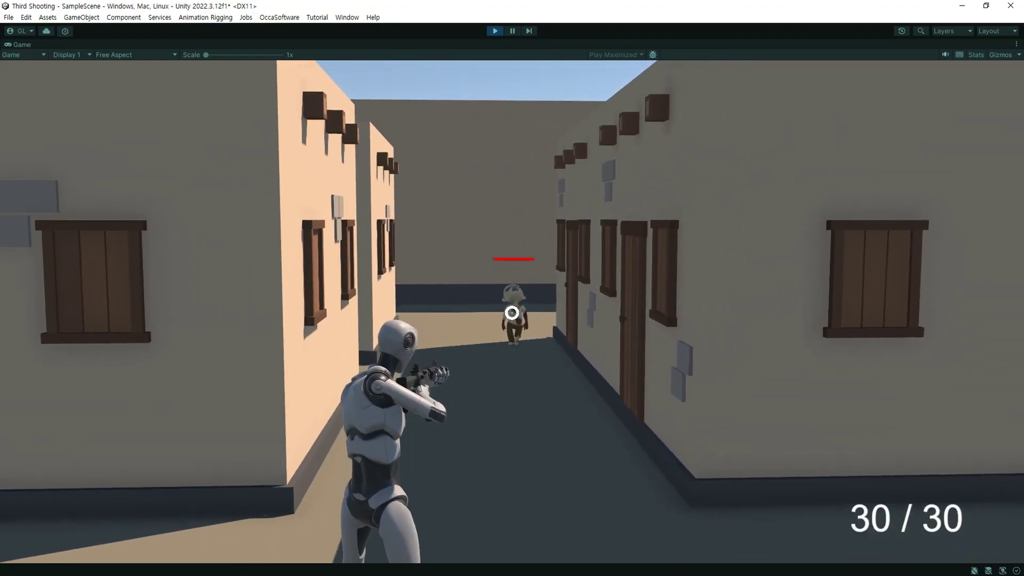
Step: Shoot the zombies in the shooter demo, reloading once, then select MasterAudio > Footstep in the Hierarchy
click(512, 312)
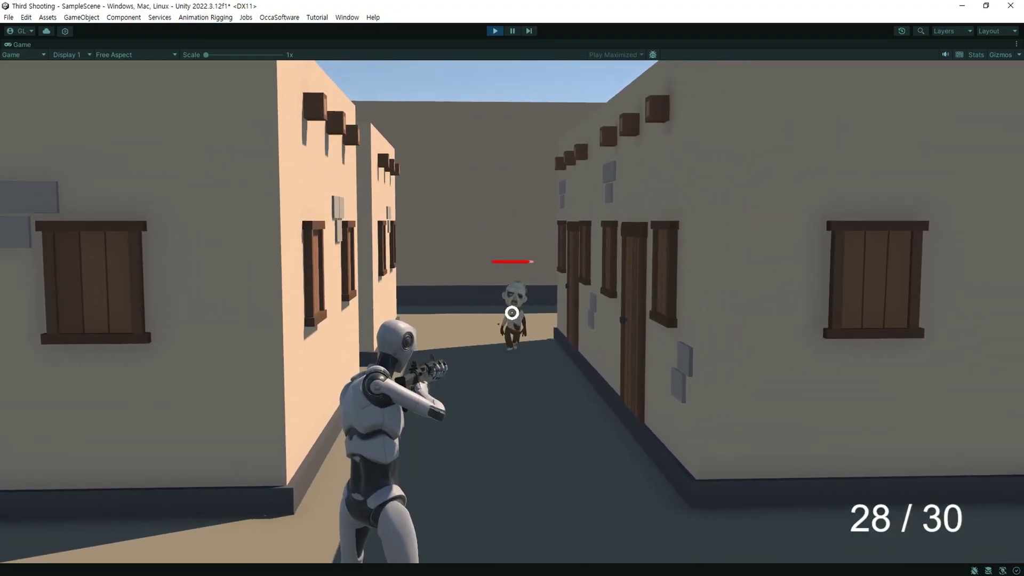
click(512, 313)
click(511, 312)
click(512, 313)
click(511, 313)
click(512, 313)
click(512, 312)
click(512, 312)
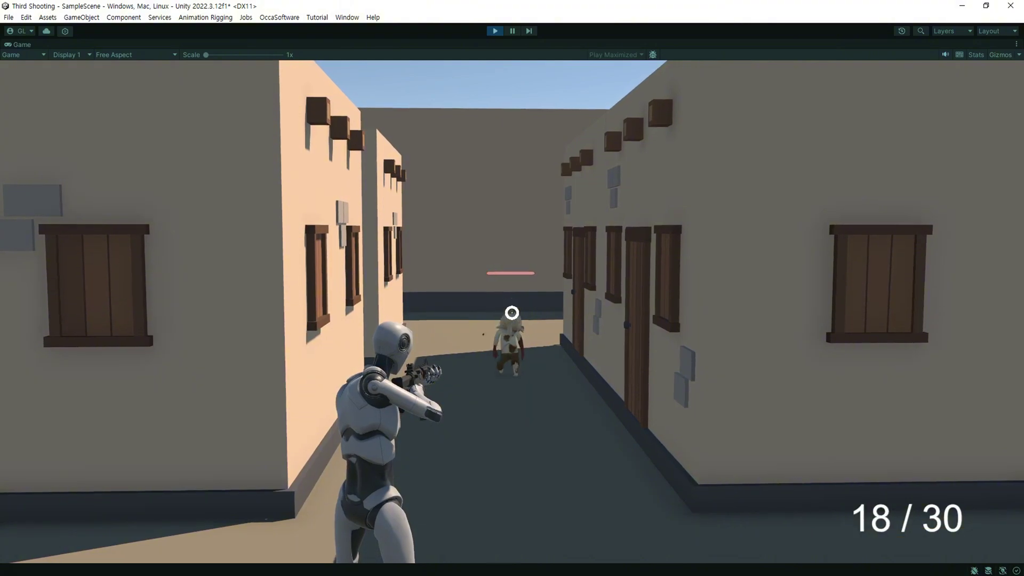
click(511, 313)
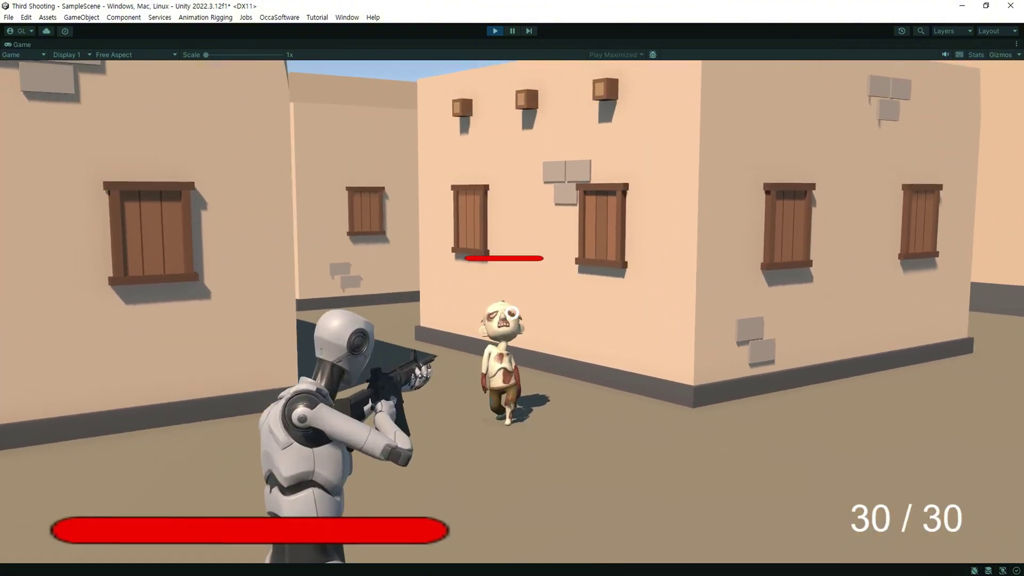
click(512, 312)
click(512, 312)
click(512, 313)
click(512, 312)
click(512, 312)
click(512, 312)
click(512, 312)
click(512, 312)
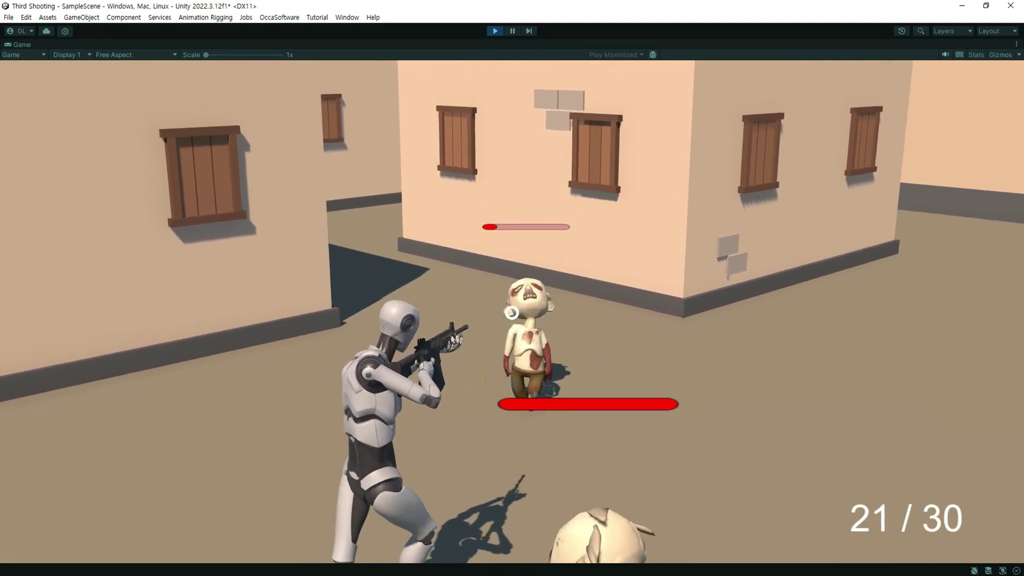
click(512, 313)
click(512, 313)
key(r)
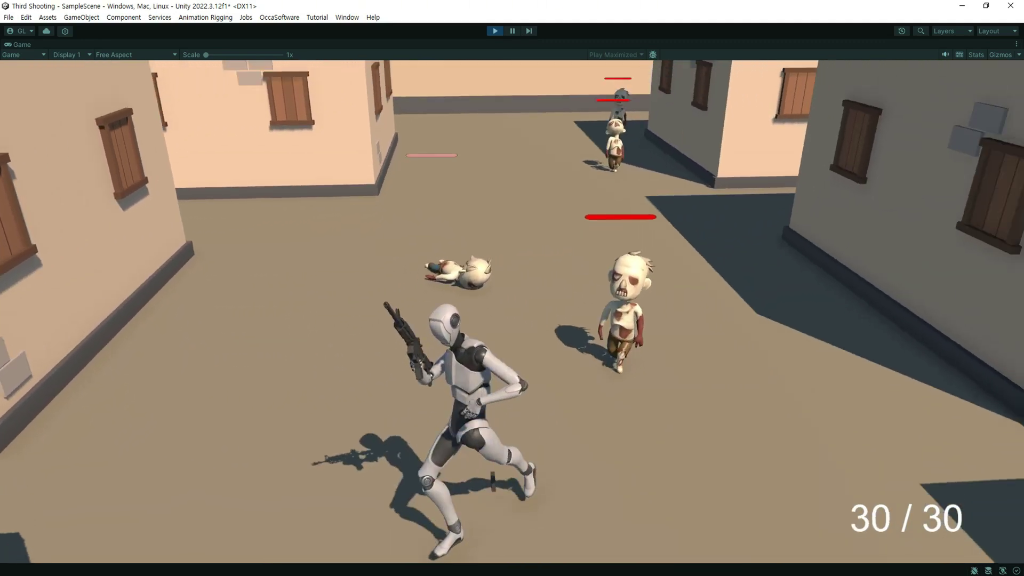
click(512, 312)
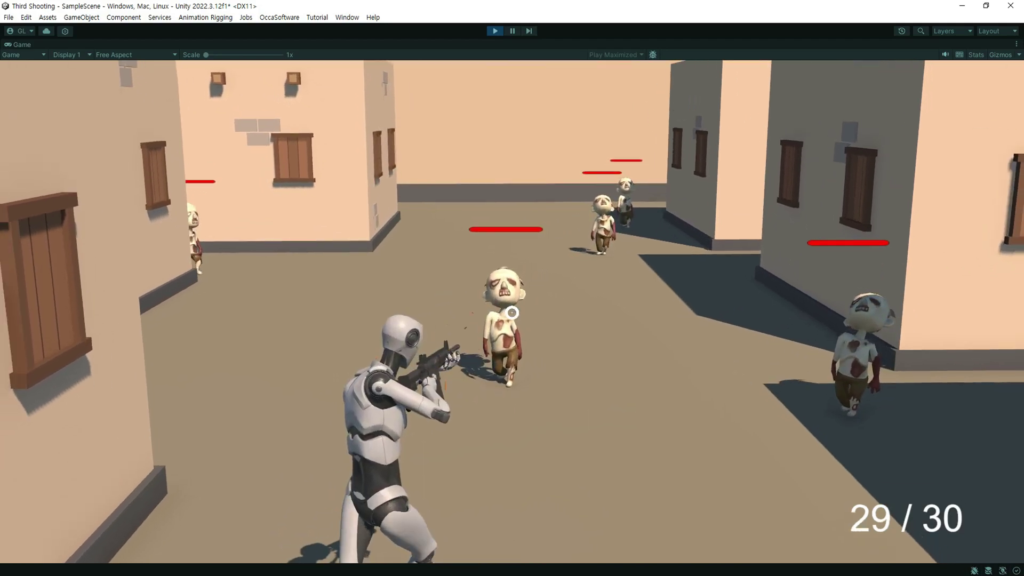
click(511, 312)
click(512, 312)
click(512, 312)
click(512, 313)
click(512, 313)
click(512, 313)
click(512, 312)
click(511, 312)
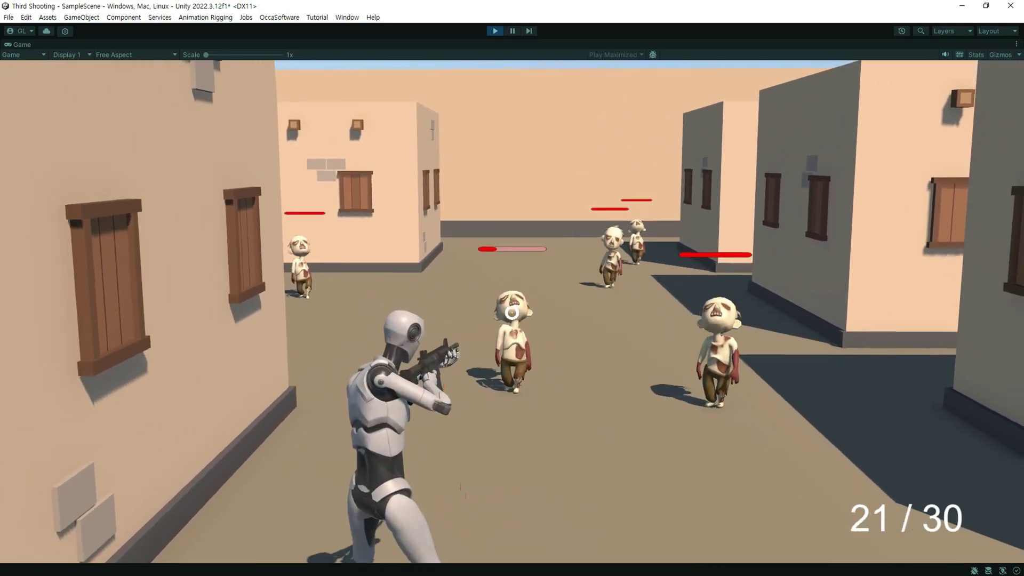
click(512, 312)
click(512, 312)
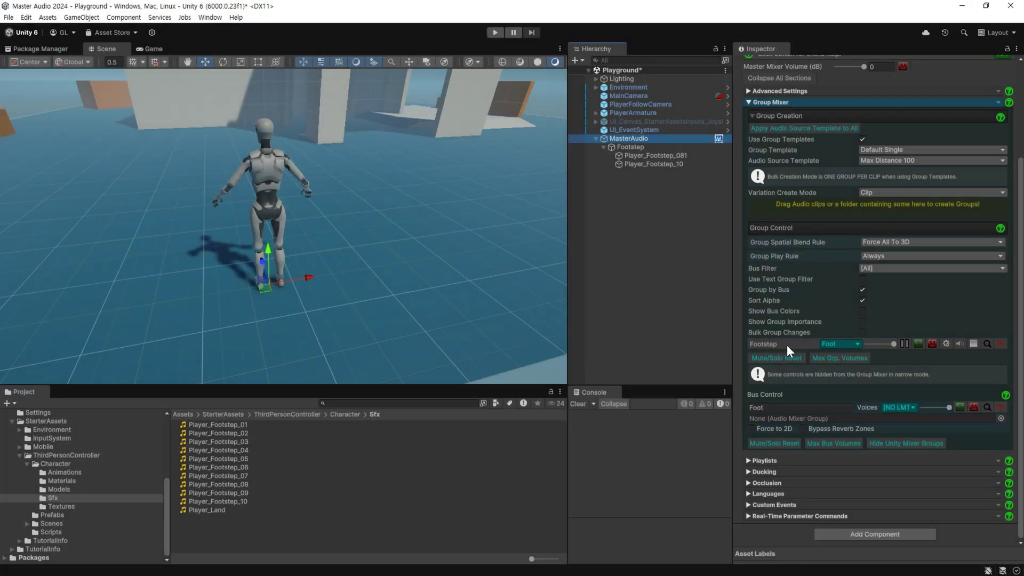
click(638, 150)
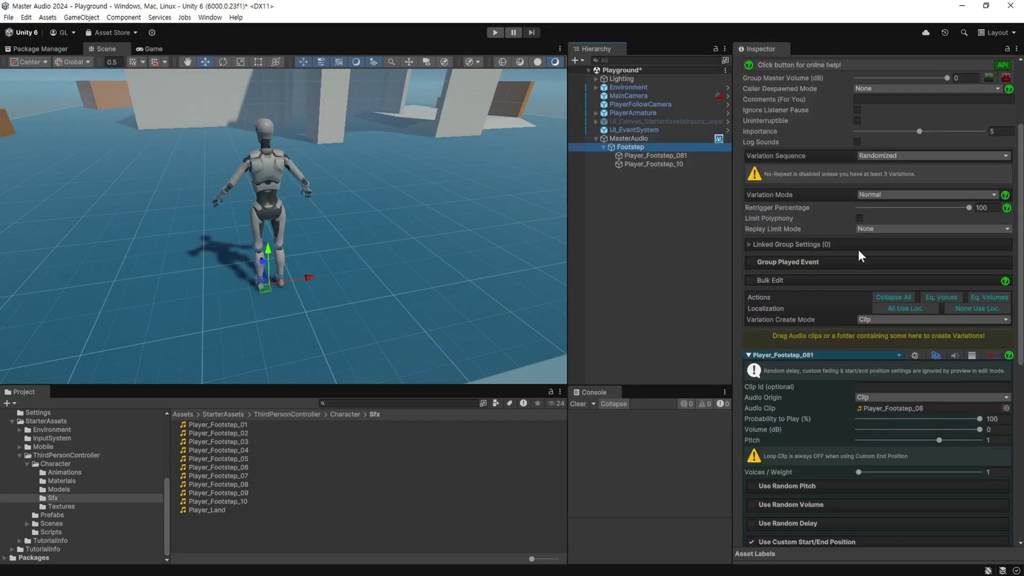
Step: Set Voices / Weight to 4 on Player_Footstep_081 and Player_Footstep_10, then enter play mode
scroll(859, 248, down, 2)
scroll(833, 325, down, 8)
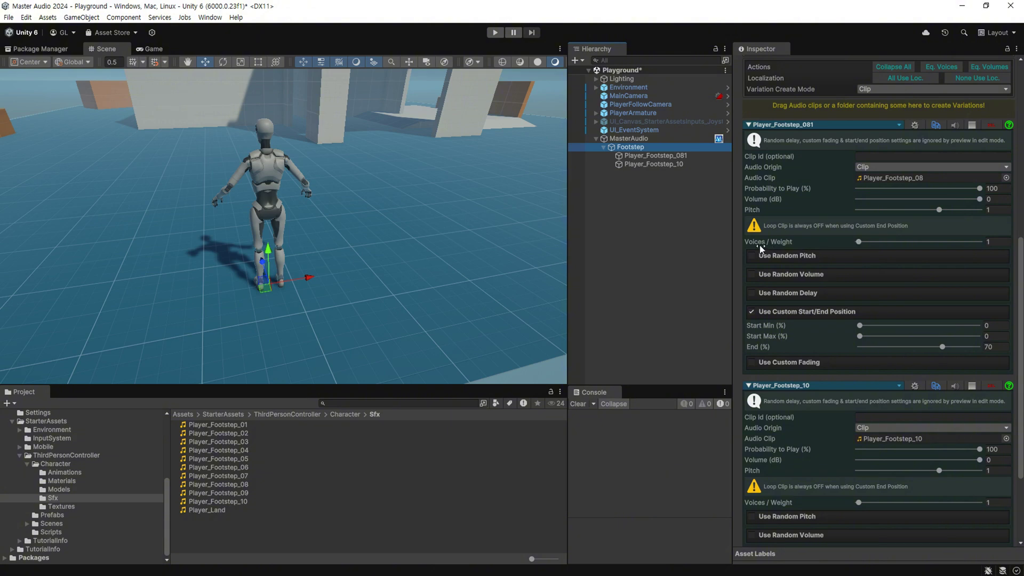
click(1001, 241)
text(4)
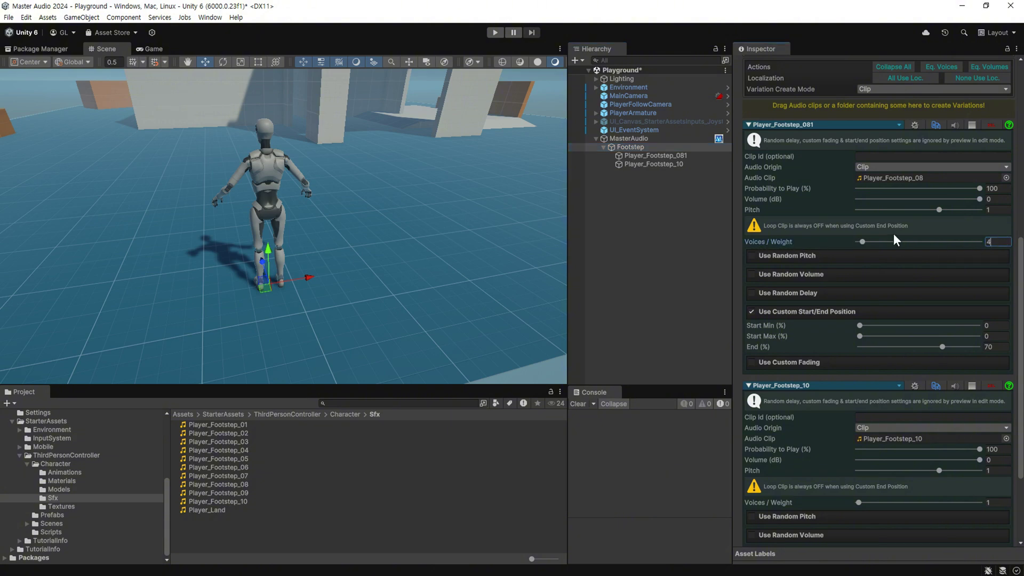
scroll(916, 402, down, 3)
scroll(916, 402, down, 1)
click(997, 387)
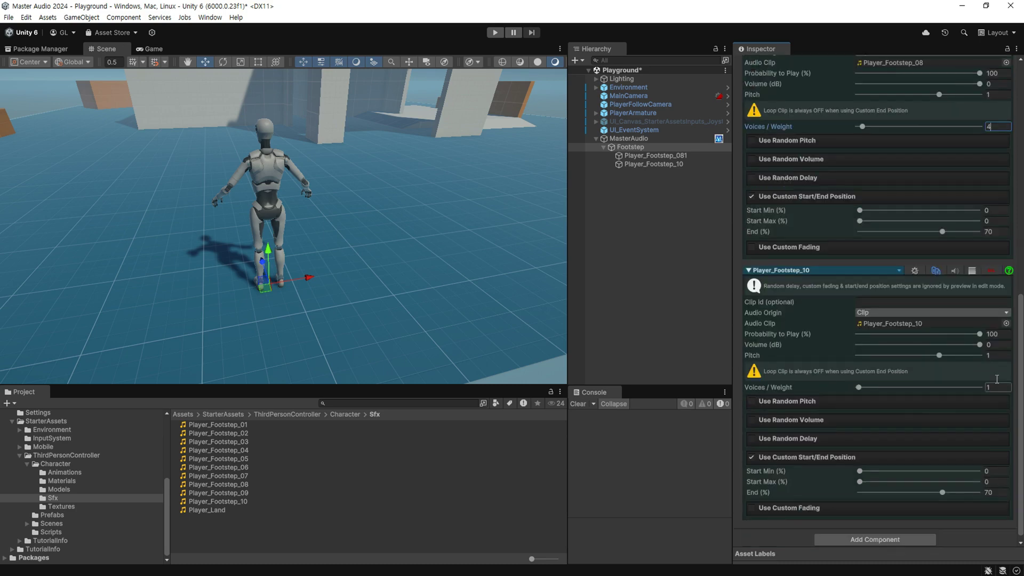
text(4)
click(491, 32)
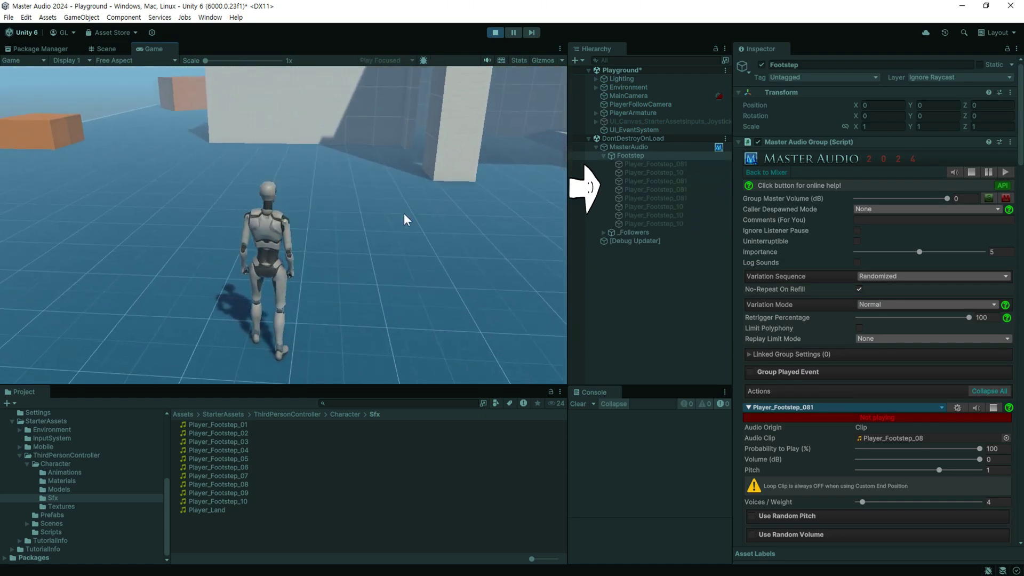
Step: Walk the character around with D to hear the footsteps, then exit Play mode
key(d)
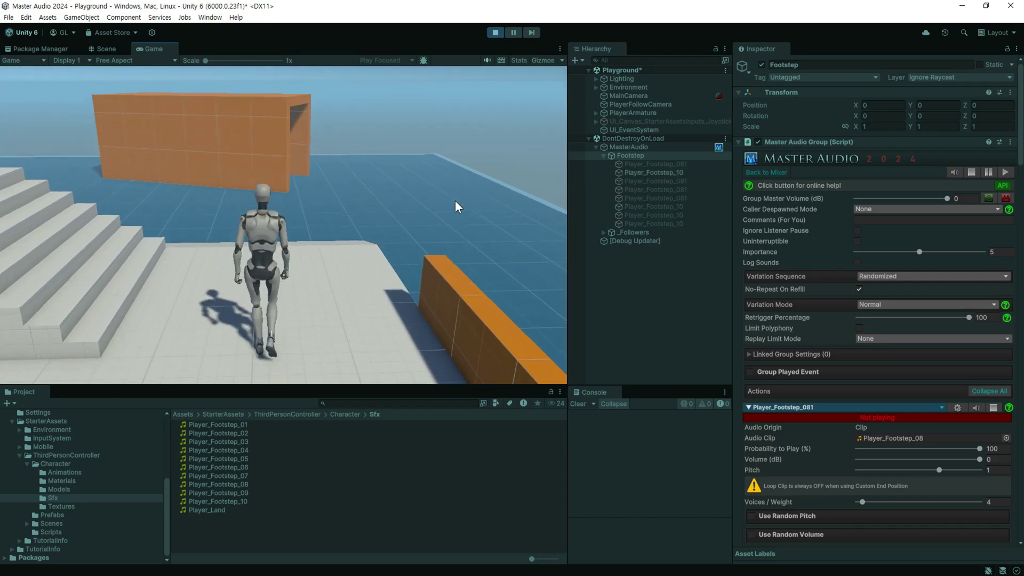
key(ctrl+p)
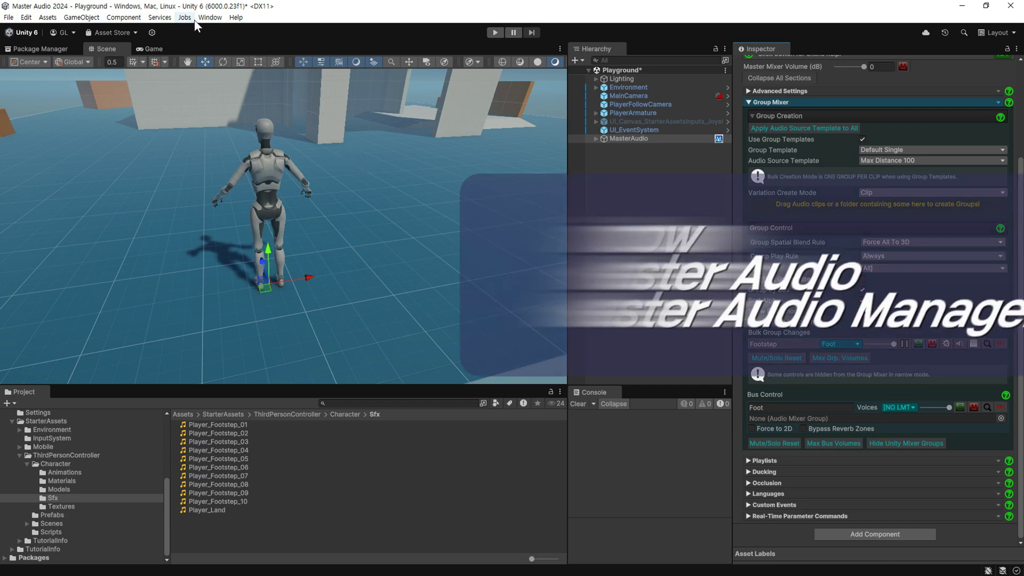
Step: From the Master Audio Manager, create a DynamicSoundGroupCreator in the Playground scene
click(202, 19)
mouse_move(237, 42)
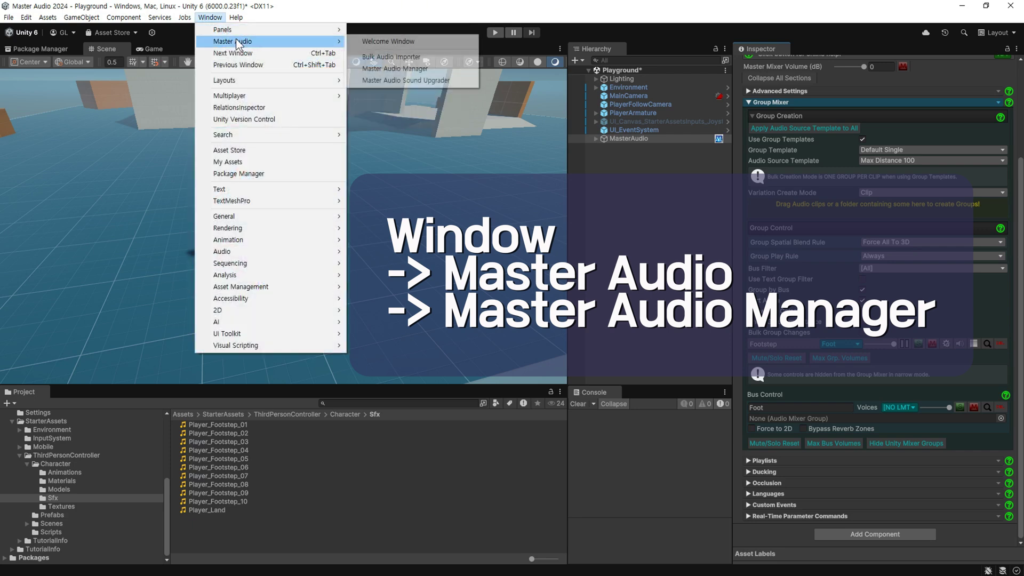
click(427, 69)
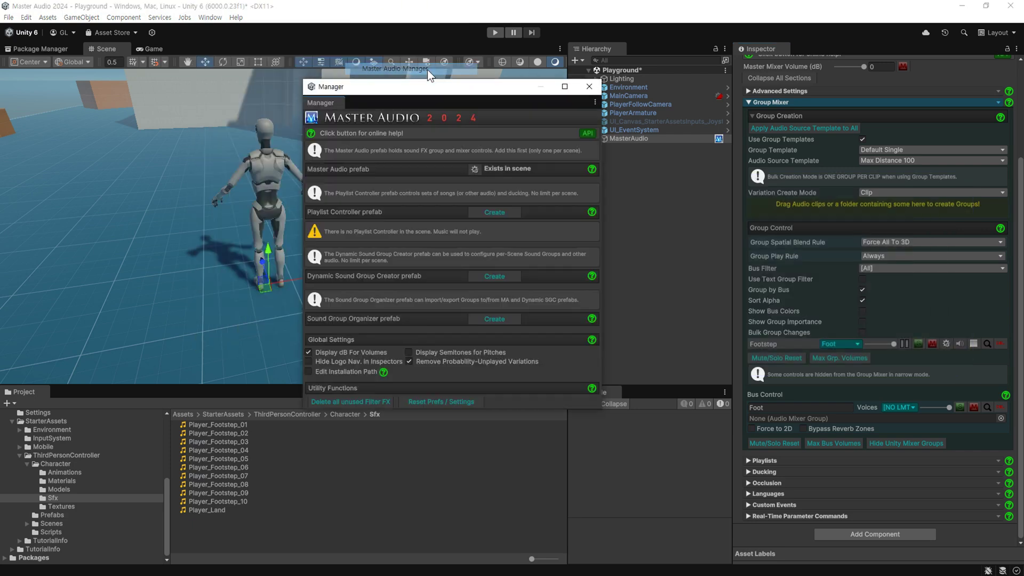
drag(457, 95, 413, 80)
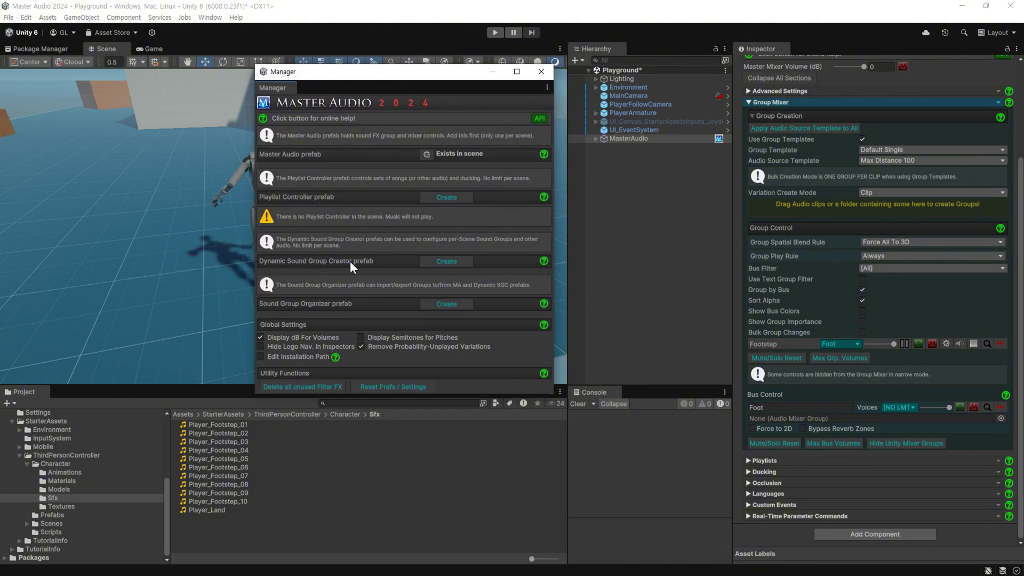
click(461, 262)
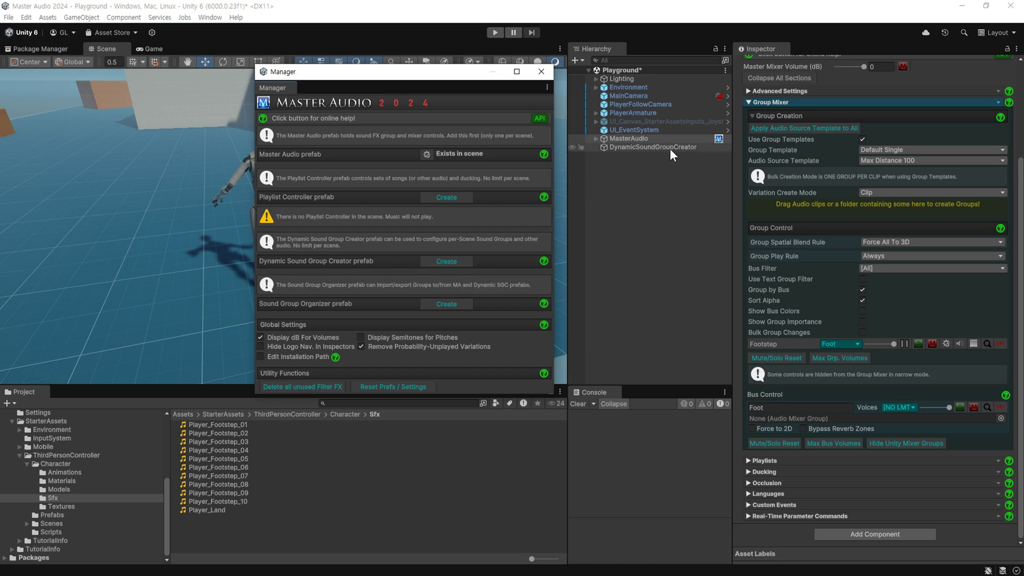
click(669, 148)
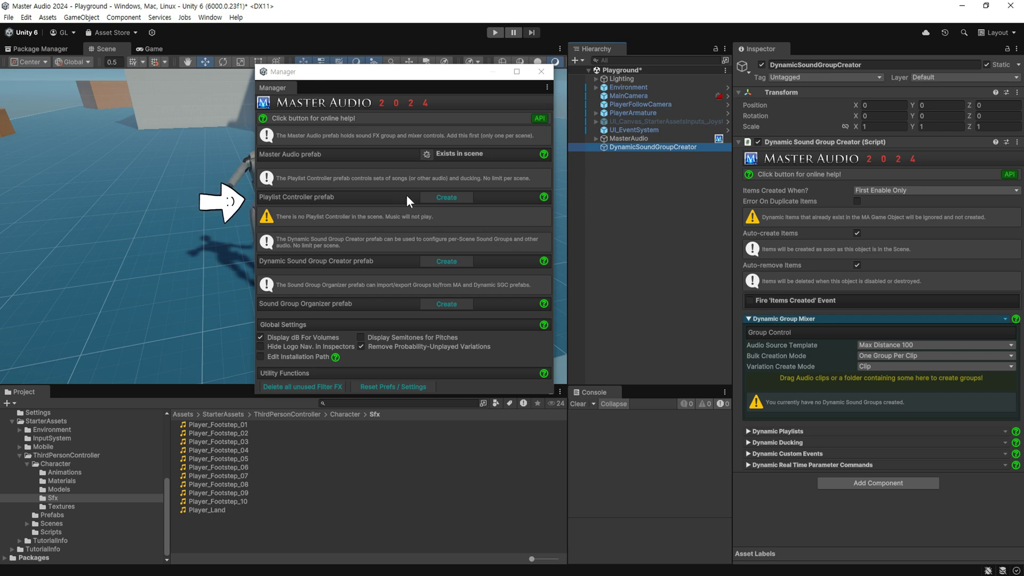
Step: Create a PlaylistController, close the Master Audio Manager, and reselect DynamicSoundGroupCreator
click(445, 196)
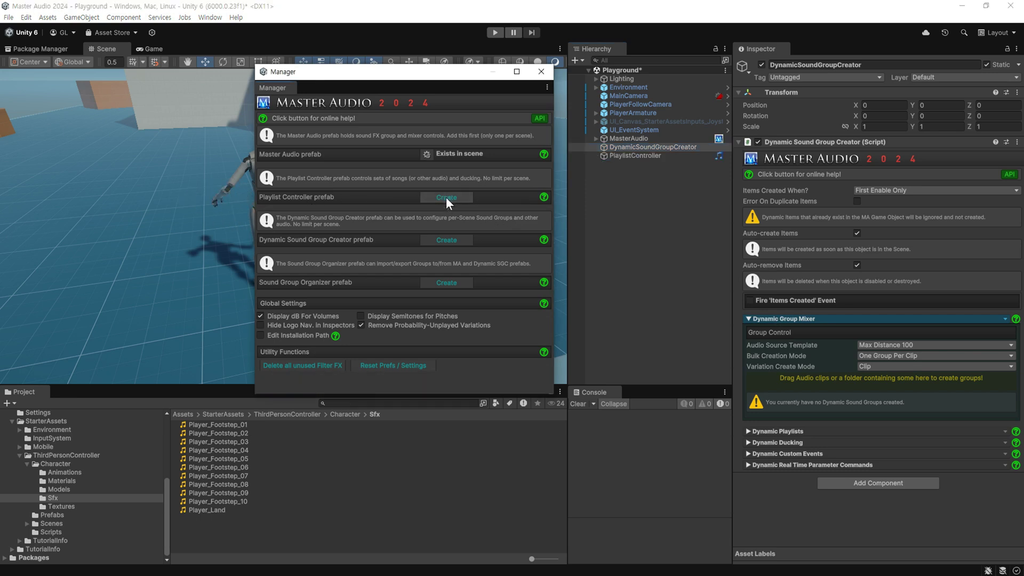
click(645, 155)
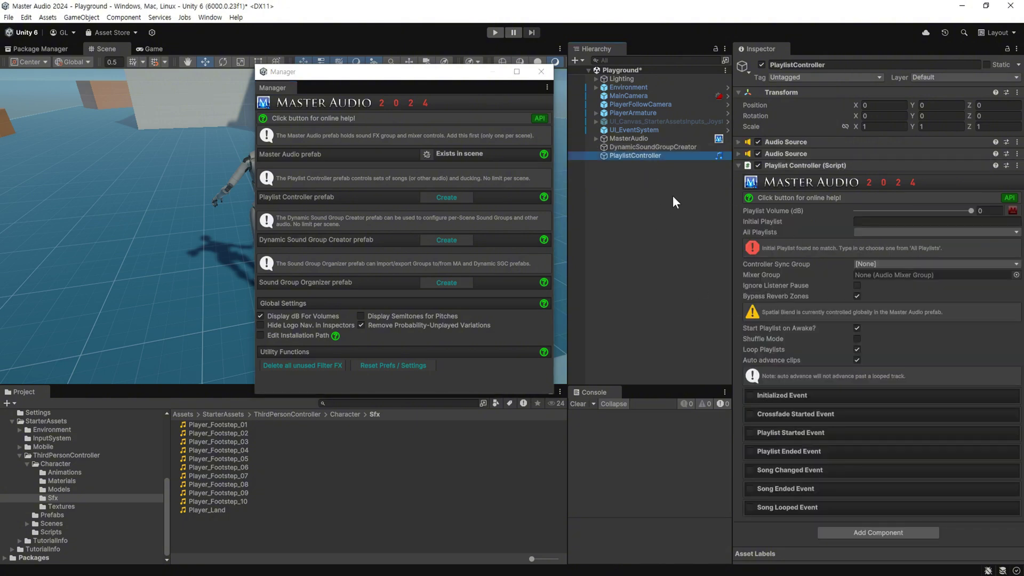
click(542, 73)
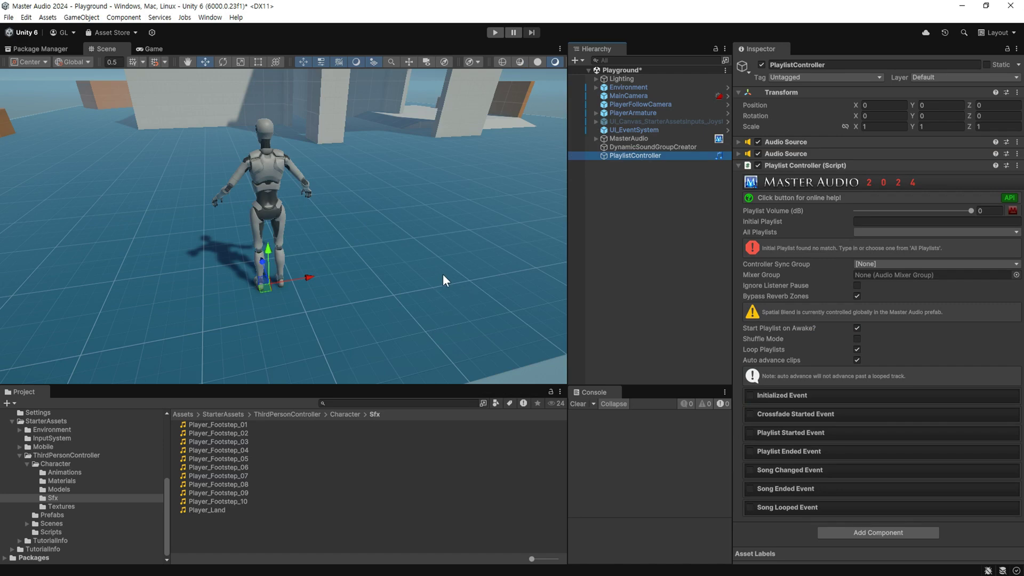
click(623, 147)
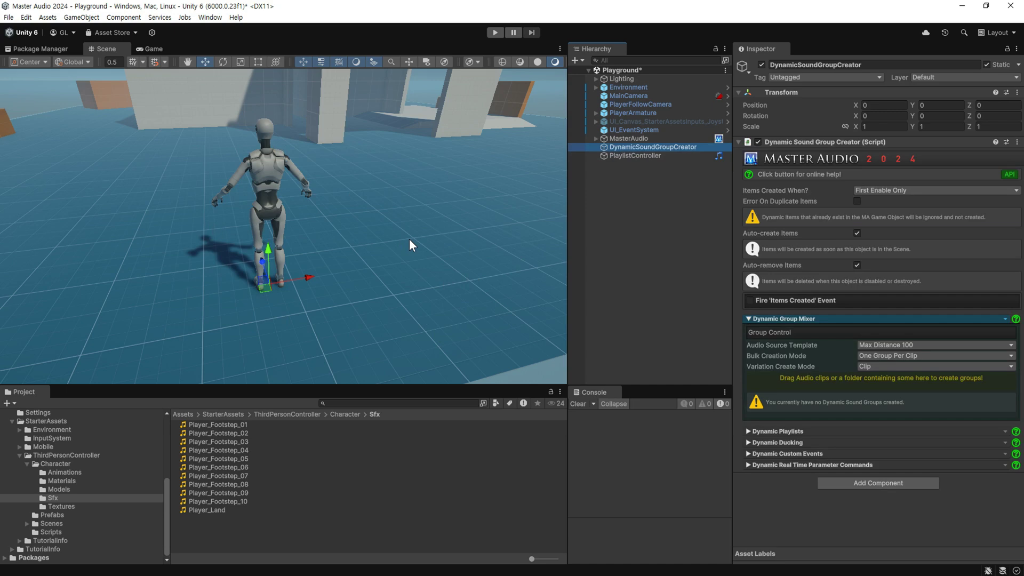
scroll(63, 464, up, 5)
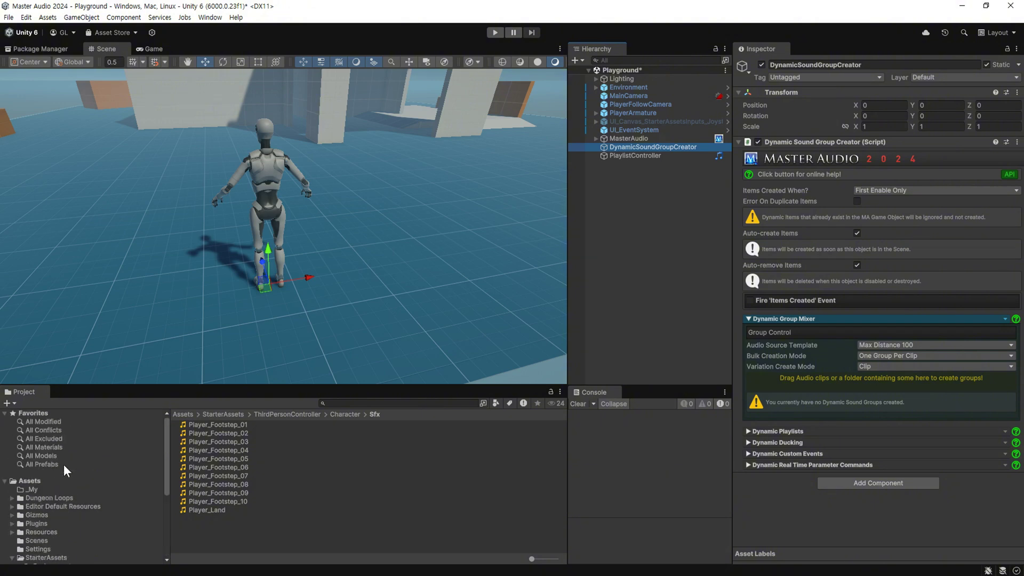
Step: Make a Dark Dungeon AMBIENT LOOP sound group routed to a new 2D bus named BGM
click(70, 434)
click(45, 443)
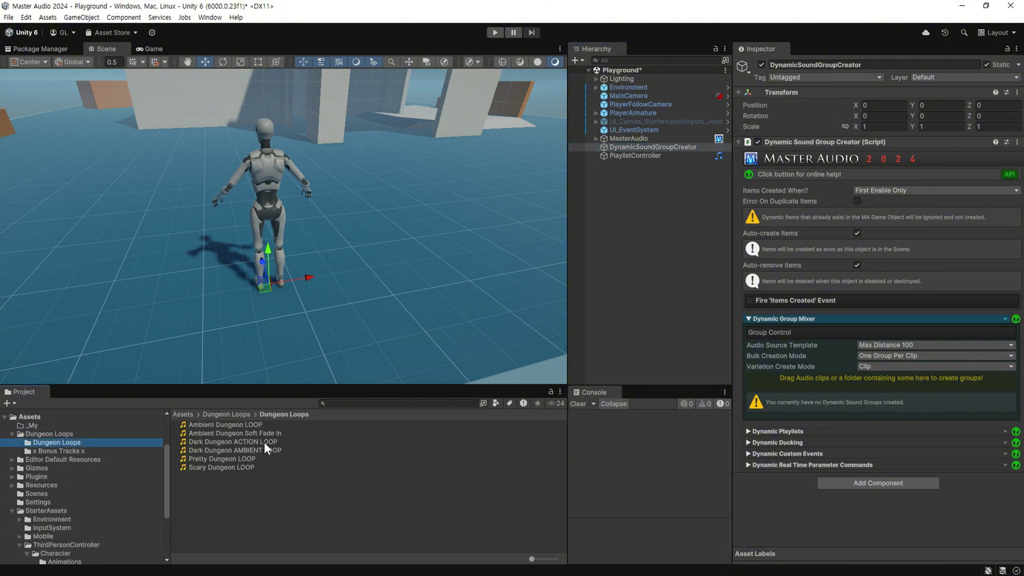
drag(264, 448, 821, 379)
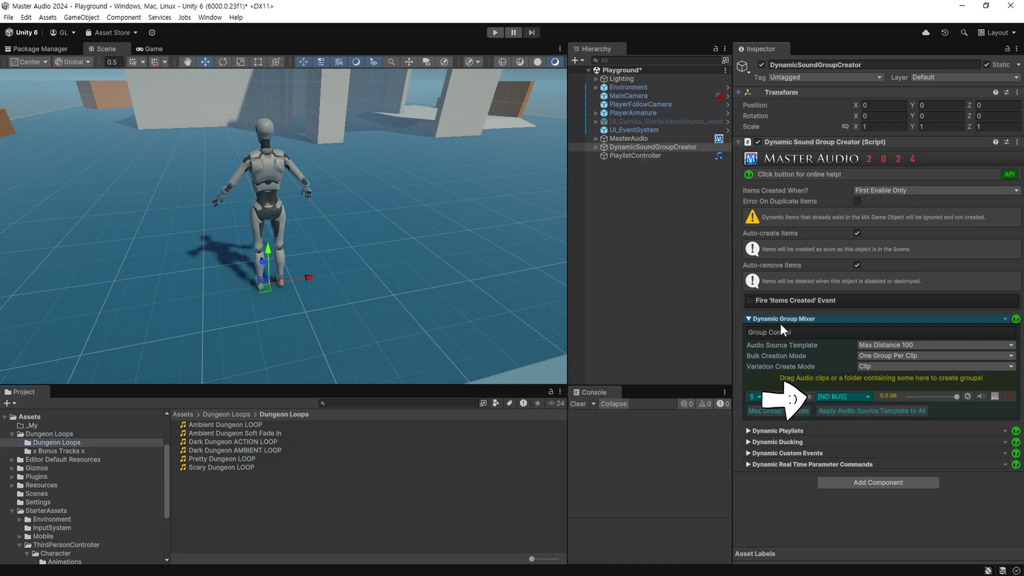
click(840, 397)
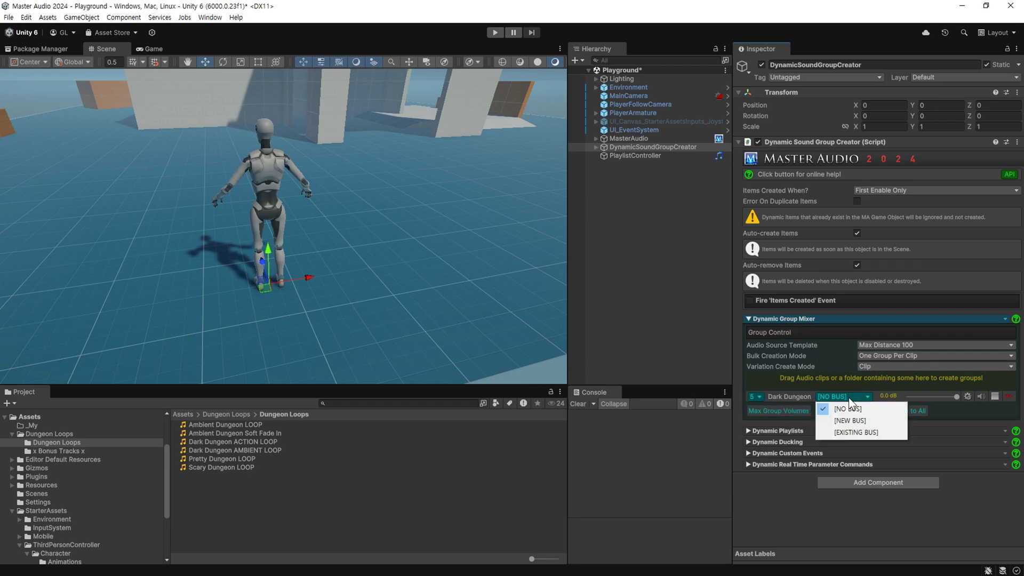
click(882, 421)
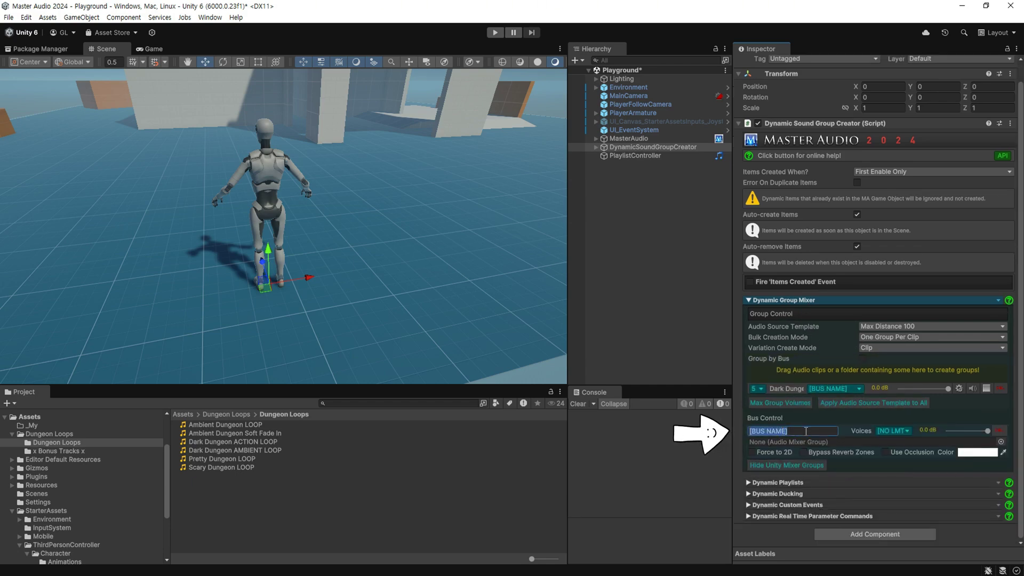
text(BGM)
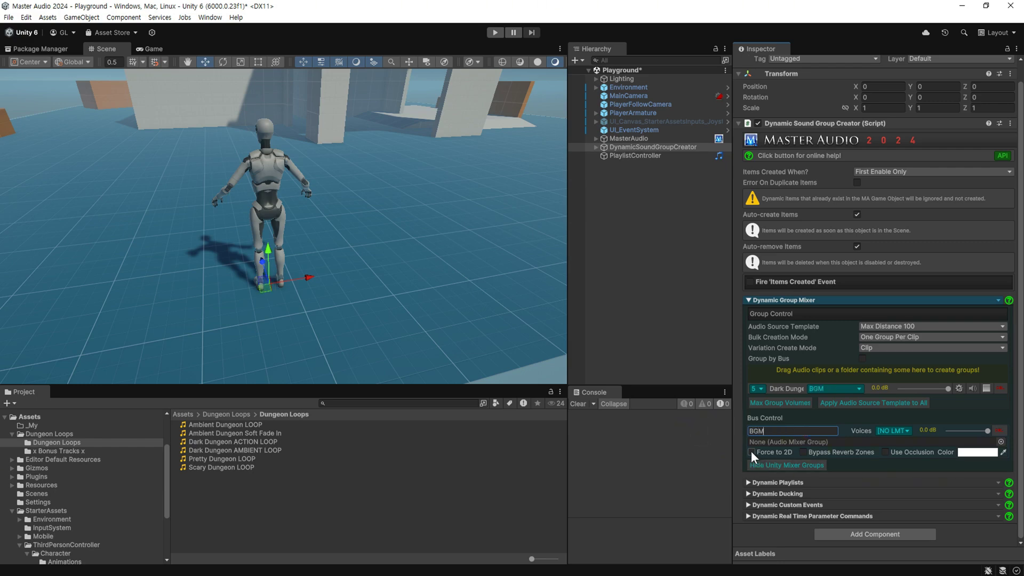
click(751, 452)
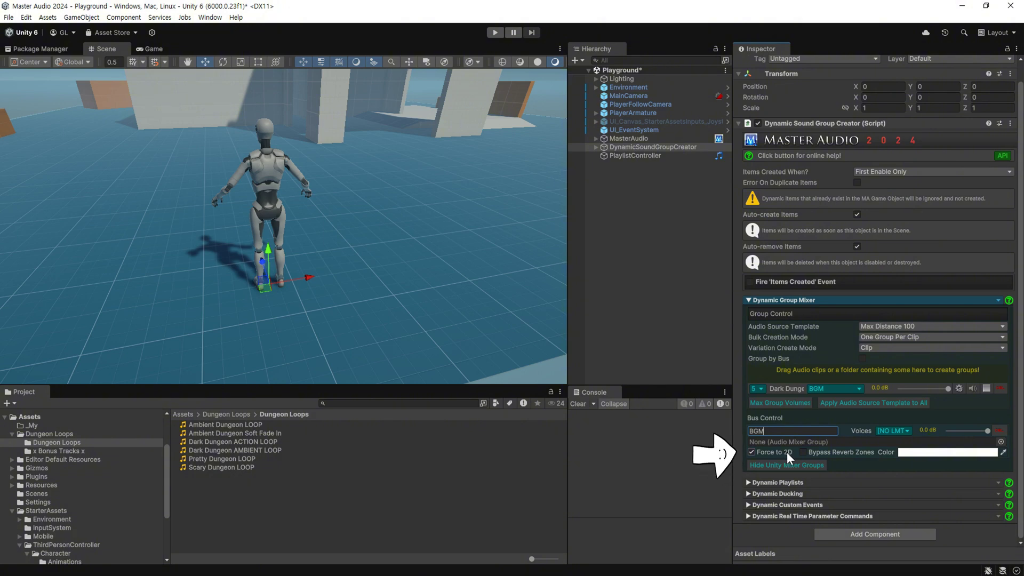
click(748, 299)
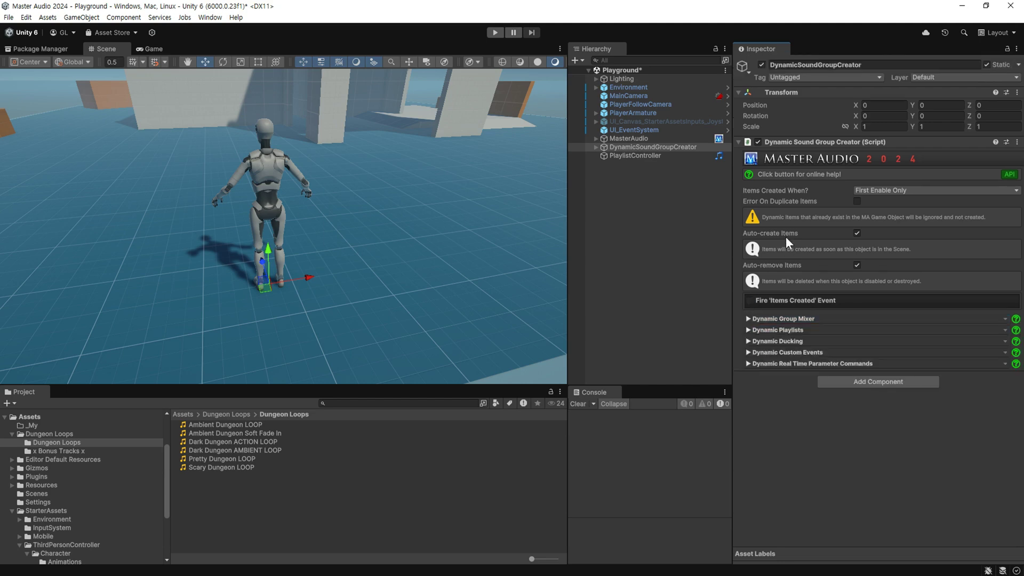
Step: Add dynamic playlist BGM1 containing a looping Dark Dungeon AMBIENT LOOP
click(750, 330)
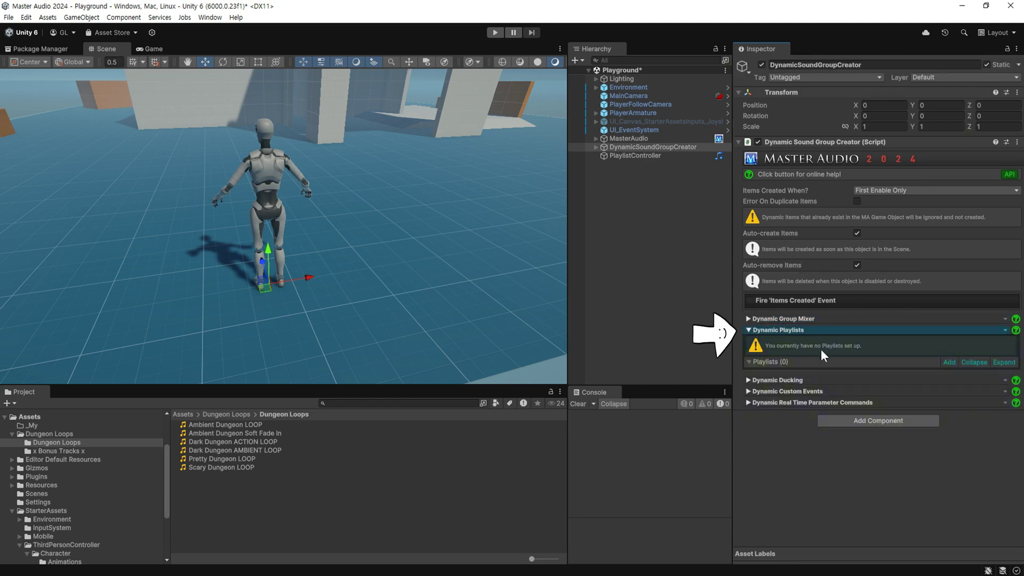
click(948, 362)
click(926, 366)
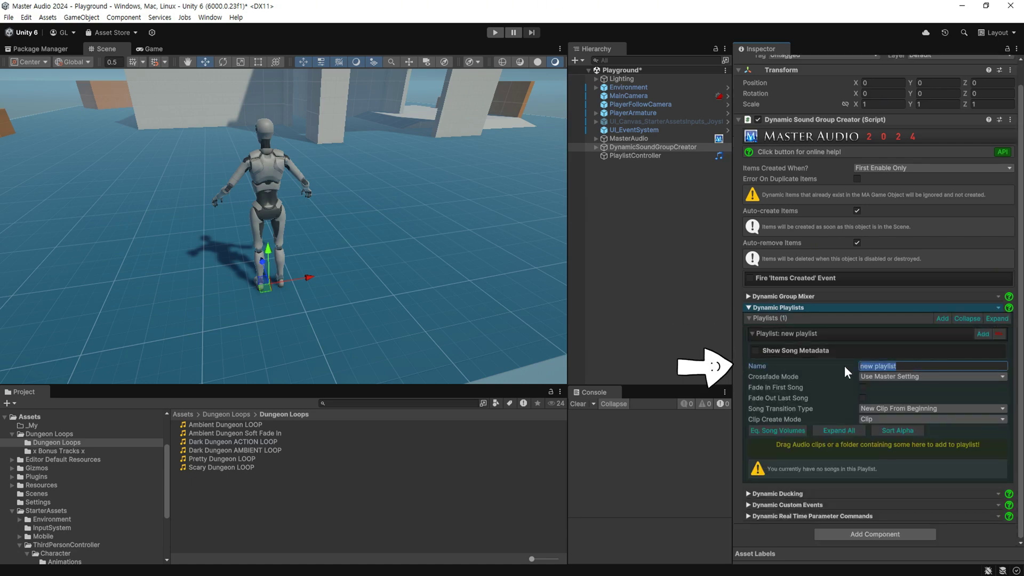
text(BGM1)
click(749, 299)
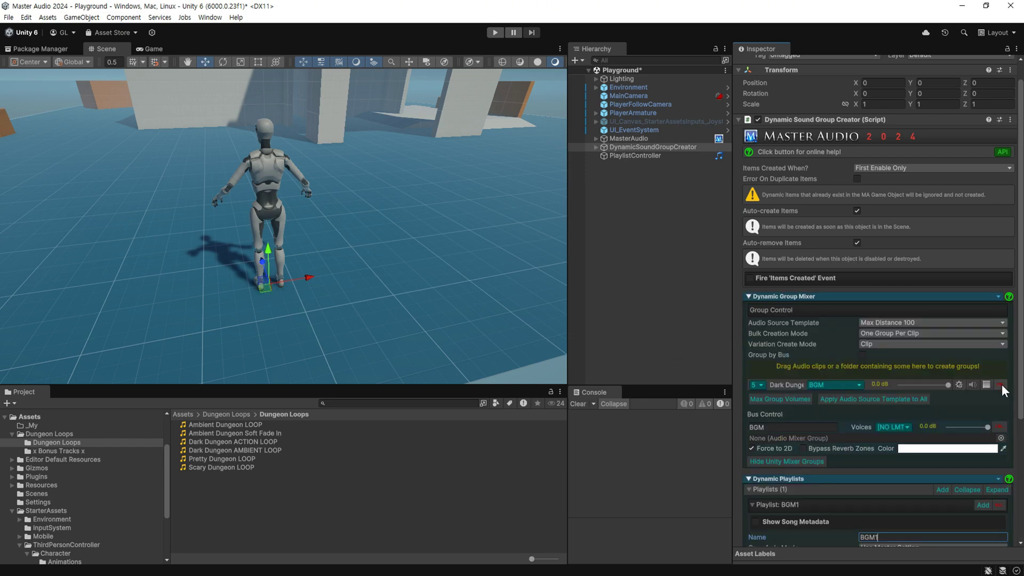
click(749, 299)
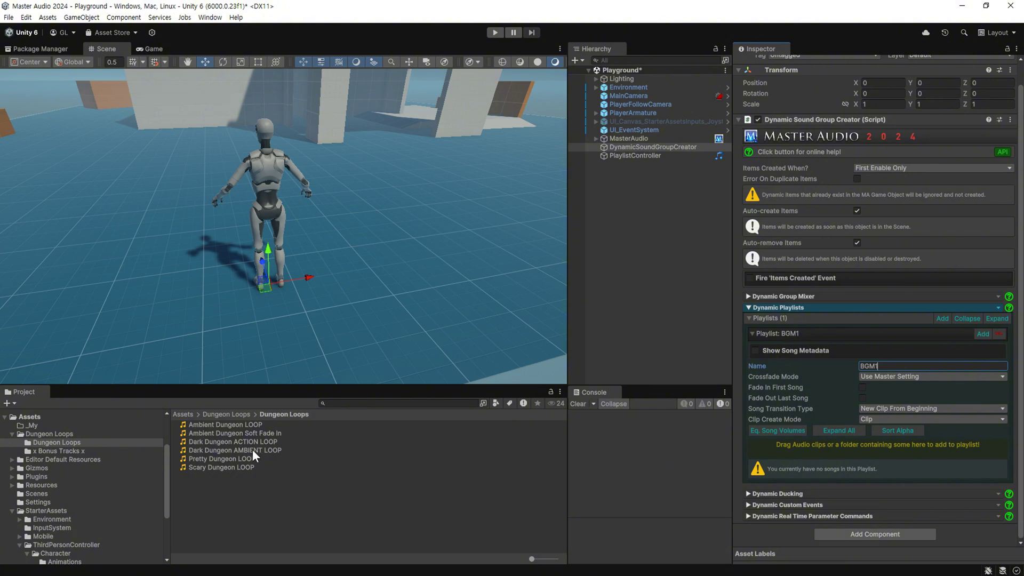
drag(252, 449, 814, 443)
scroll(798, 442, down, 3)
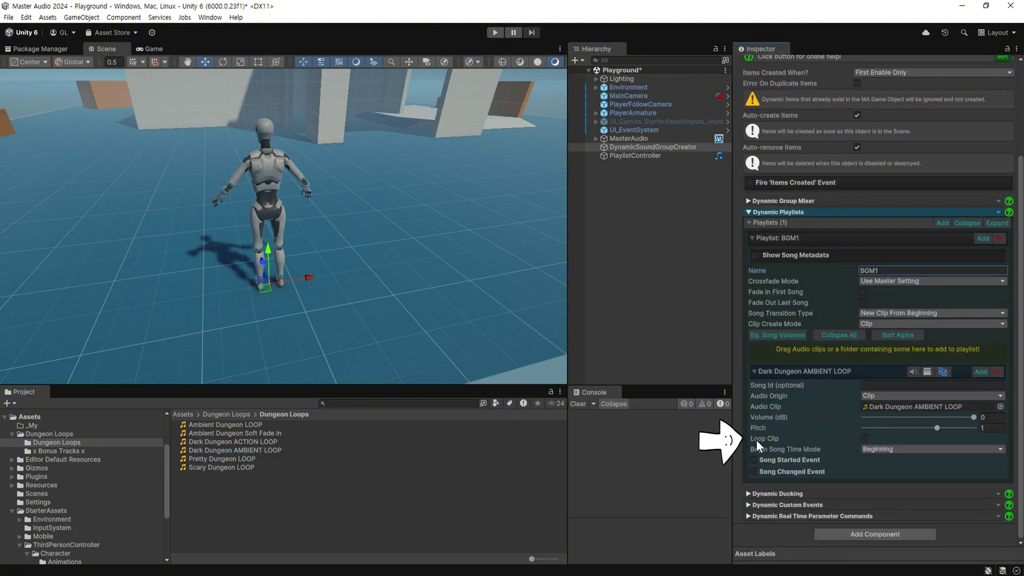
click(868, 439)
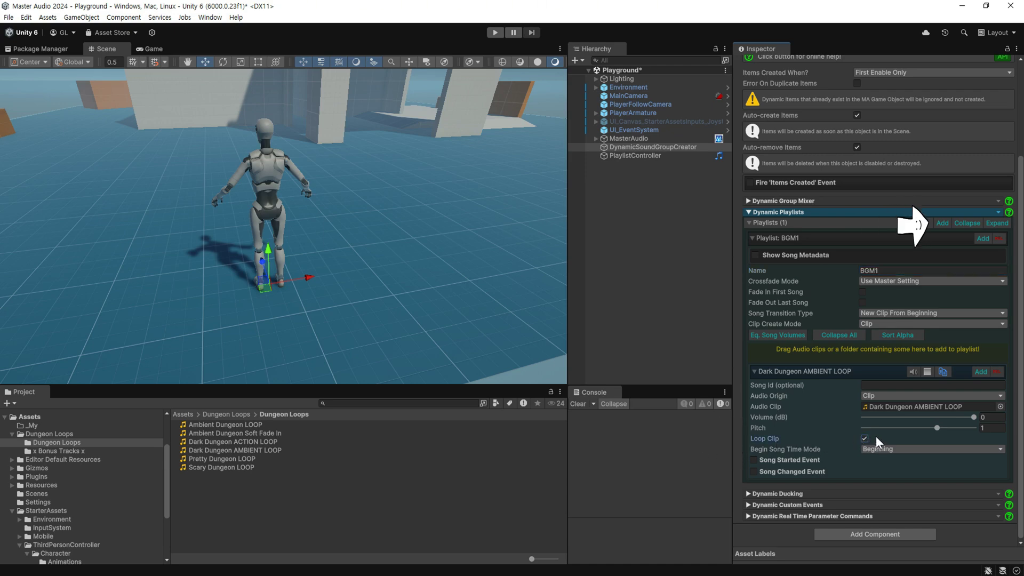
Step: Add a second dynamic playlist BGM2 containing Ambient Dungeon LOOP
click(942, 224)
click(751, 238)
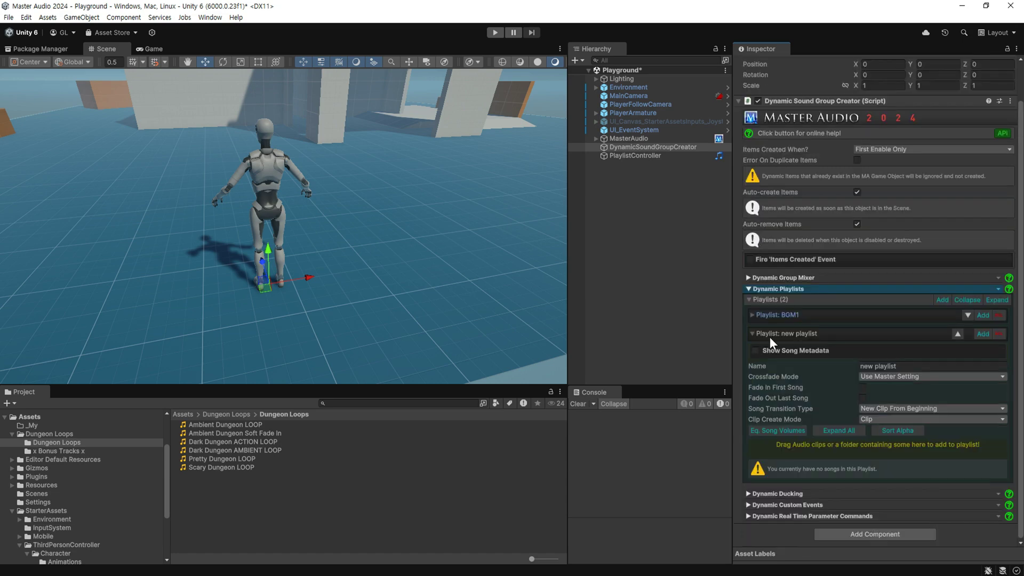
click(880, 366)
text(BGM2)
drag(235, 426, 834, 447)
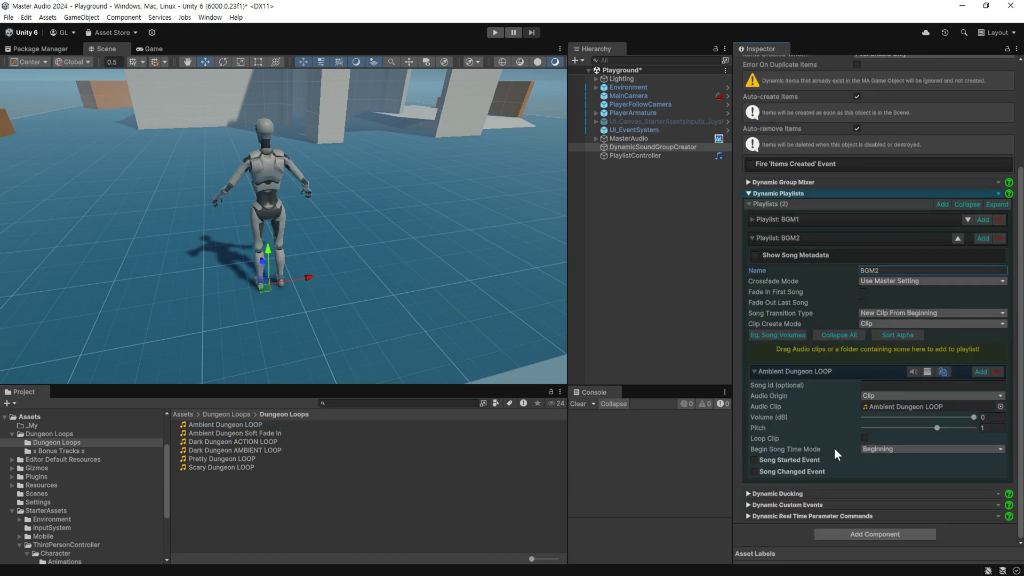
click(753, 235)
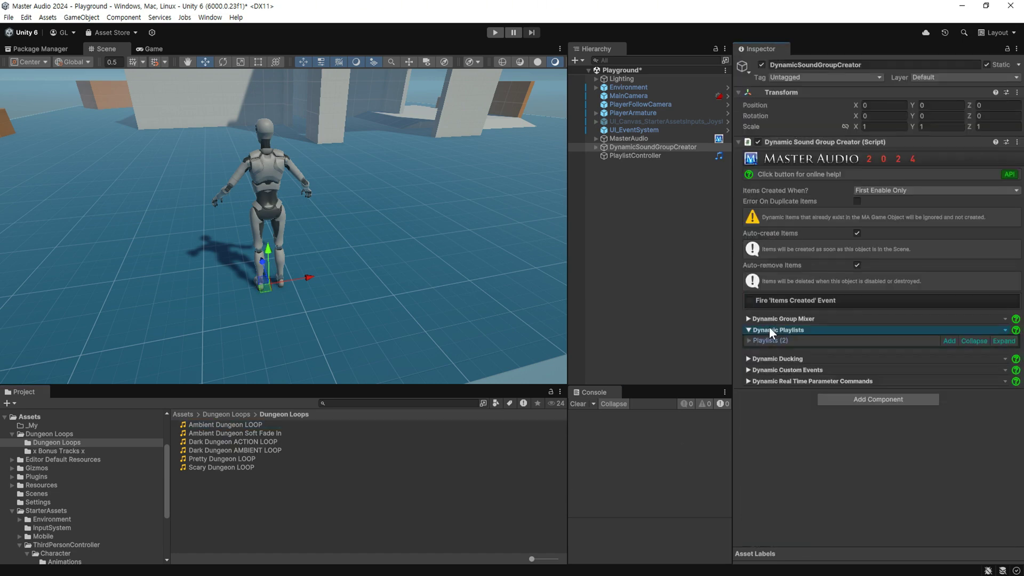
Step: Create a new MonoBehaviour script named BGM in the _My folder
click(638, 153)
click(905, 234)
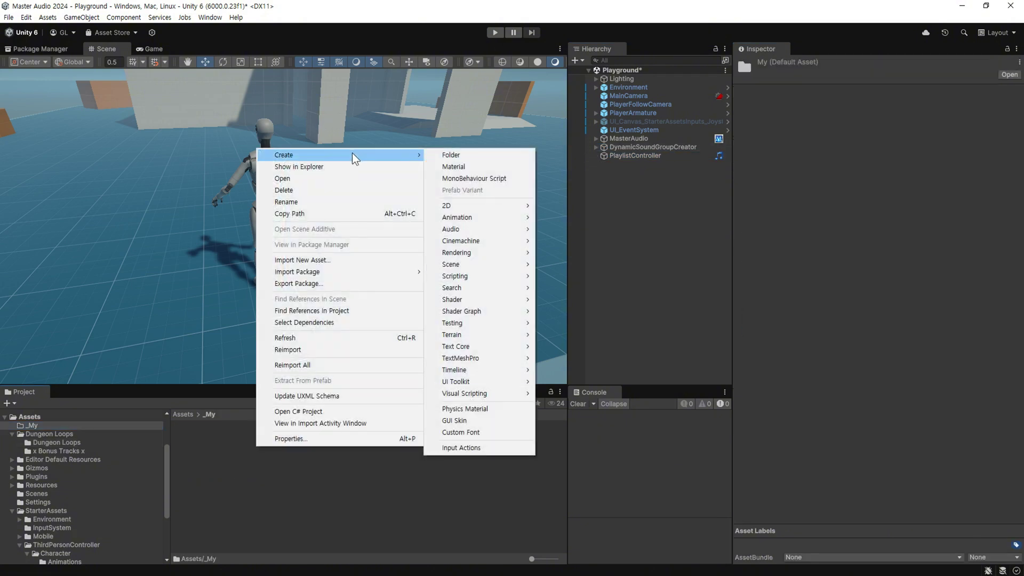
mouse_move(527, 275)
click(627, 277)
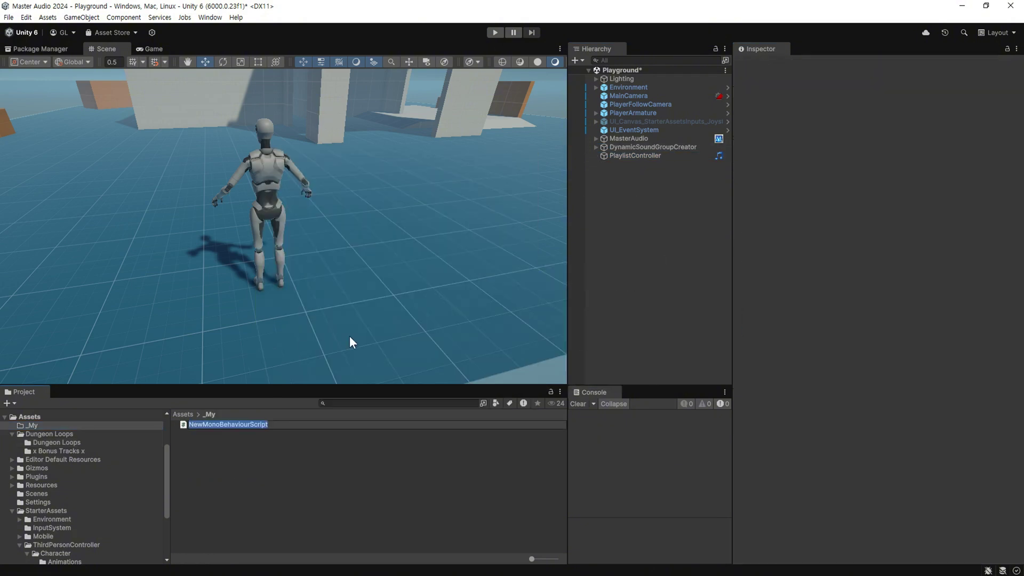
text(BGM)
Step: Attach the BGM script to DynamicSoundGroupCreator and open it in Visual Studio
click(652, 146)
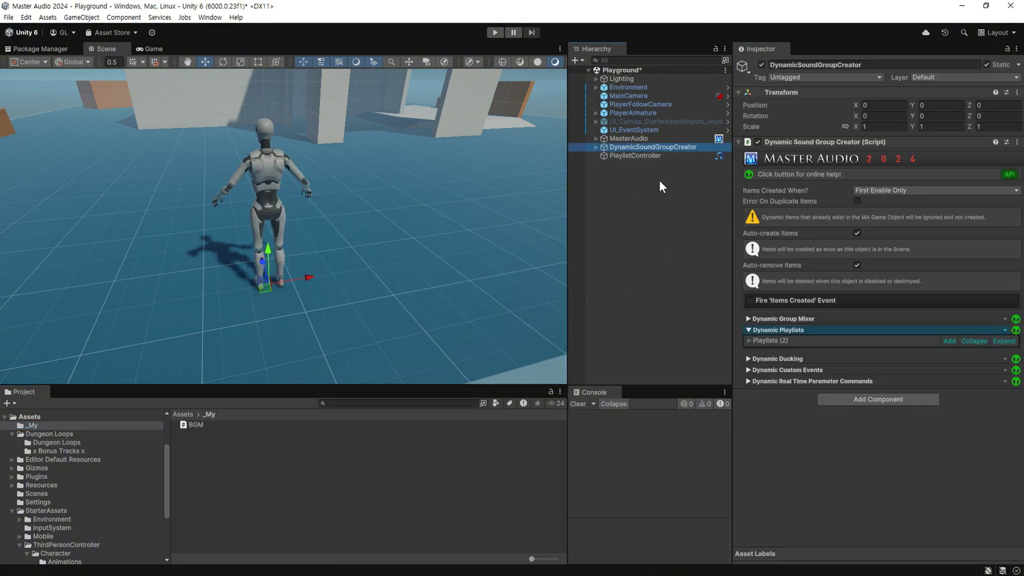
mouse_move(194, 424)
mouse_down()
mouse_move(776, 433)
mouse_move(784, 419)
mouse_up()
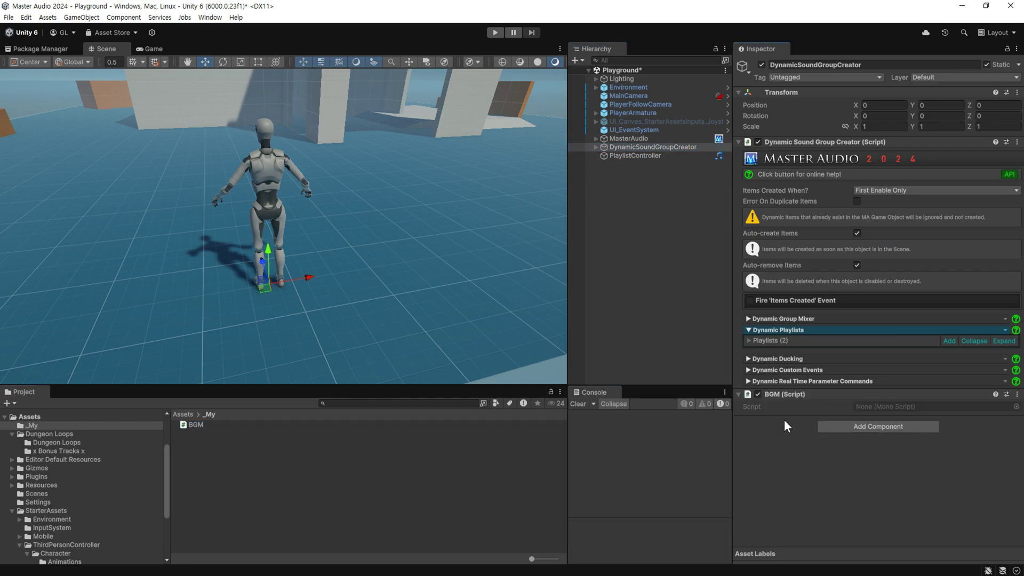
double_click(872, 405)
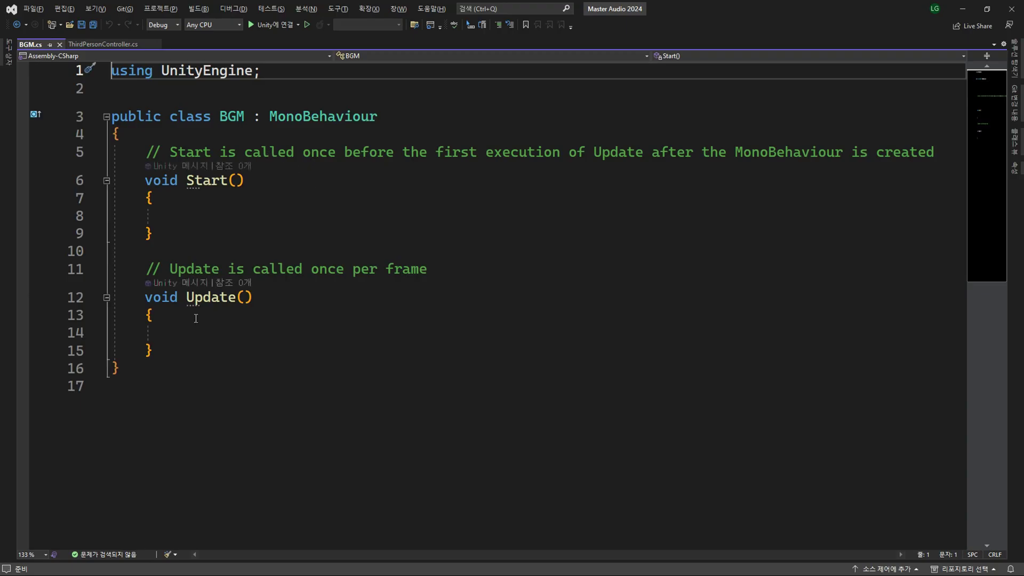
Step: Delete the Update method and write MasterAudio.StartPlaylist("") inside Start
drag(198, 354, 190, 244)
key(Delete)
key(Up)
text(Ma)
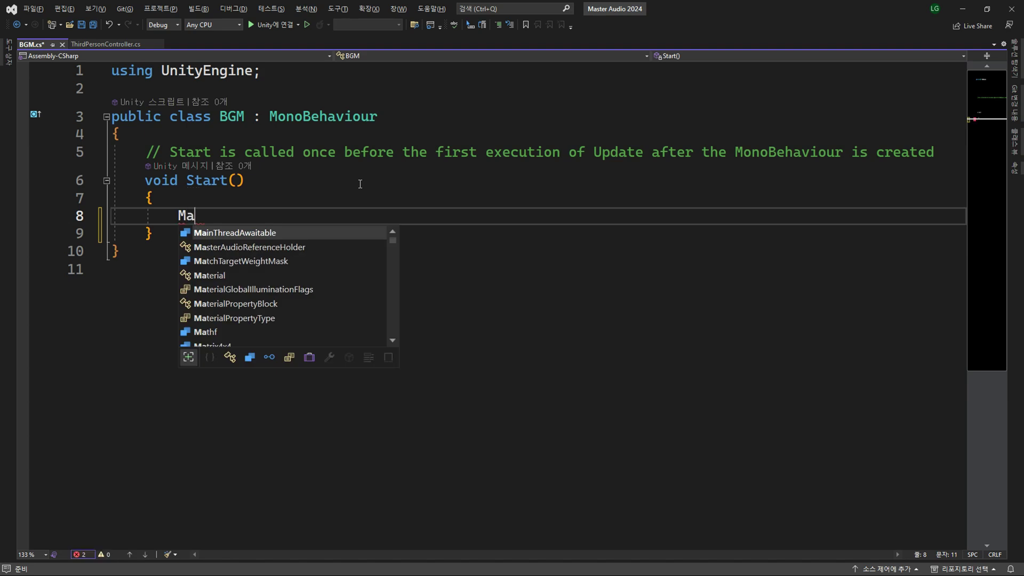
text(ster)
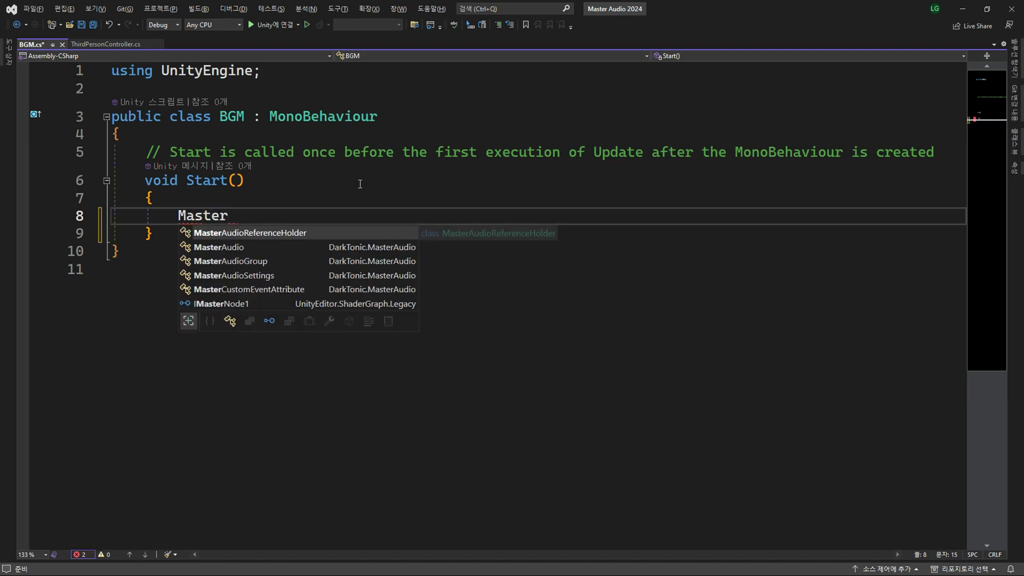
key(Down)
key(Tab)
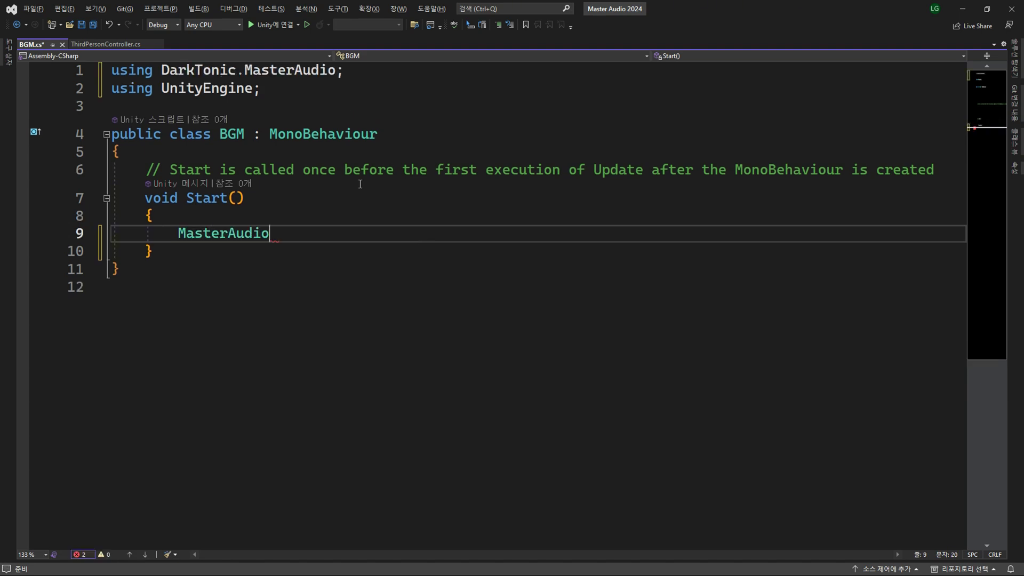
text(.)
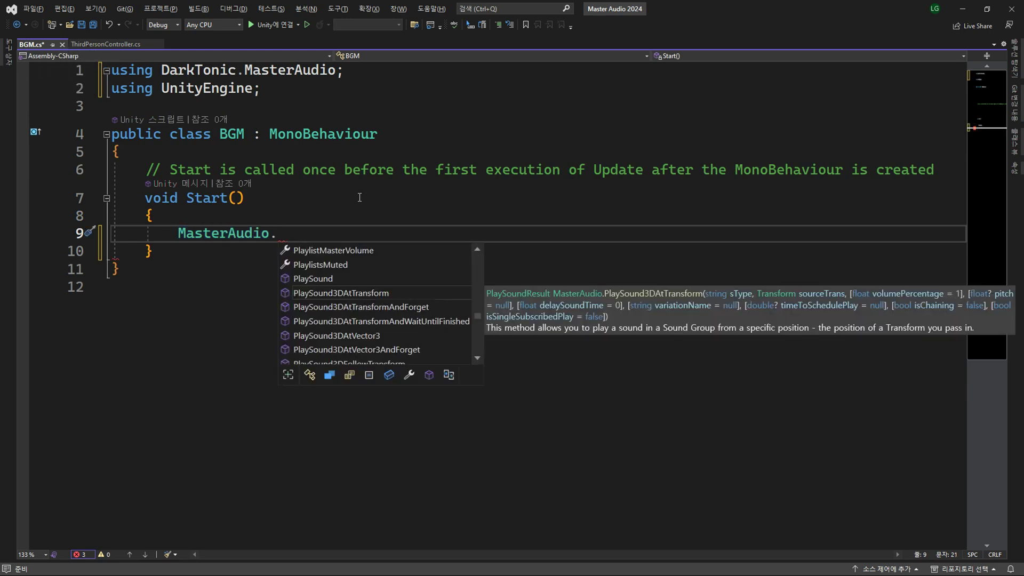
text(lisd)
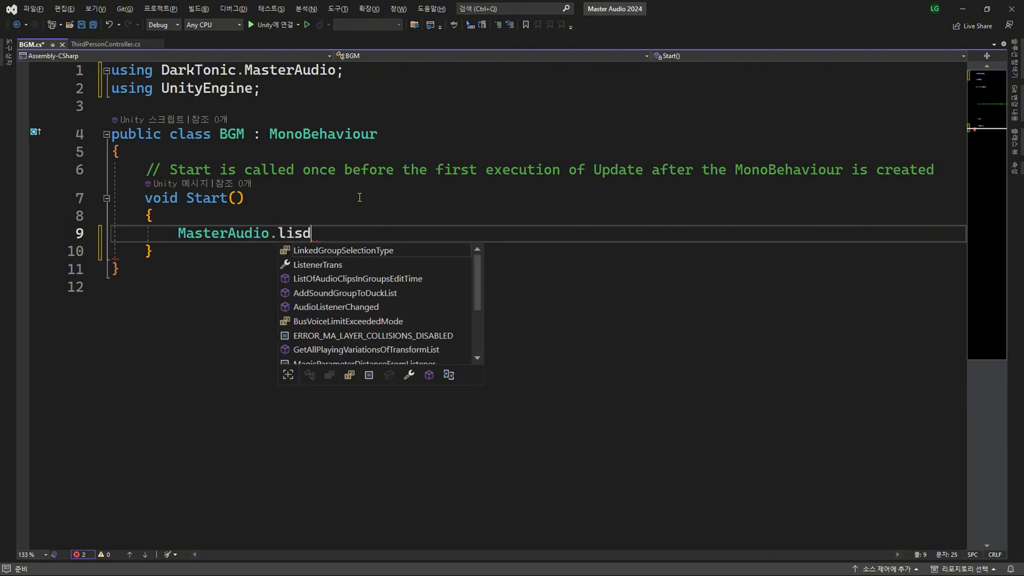
key(BackSpace)
text(t)
key(Down)
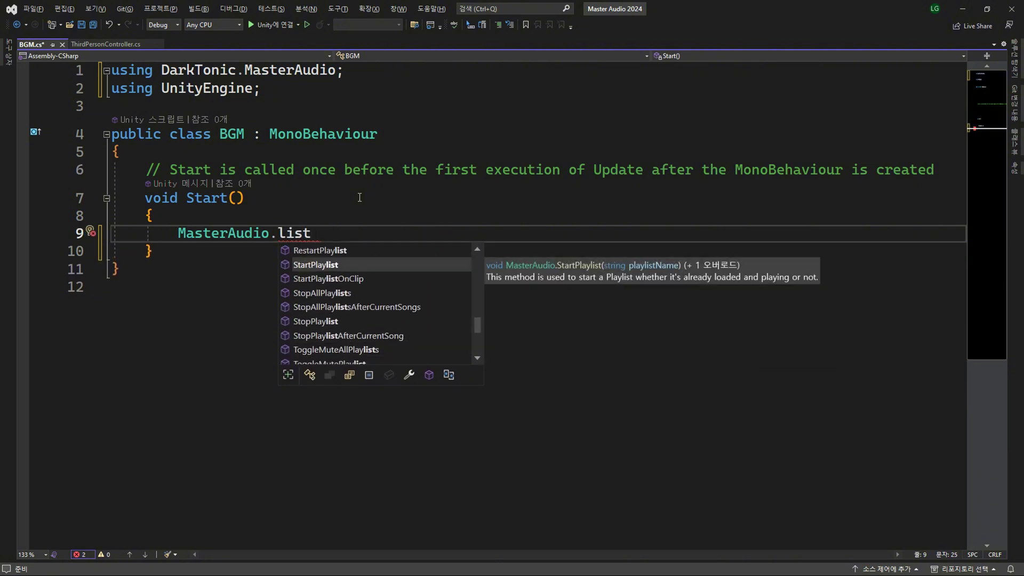
key(Tab)
text(();)
key(Left)
key(Left)
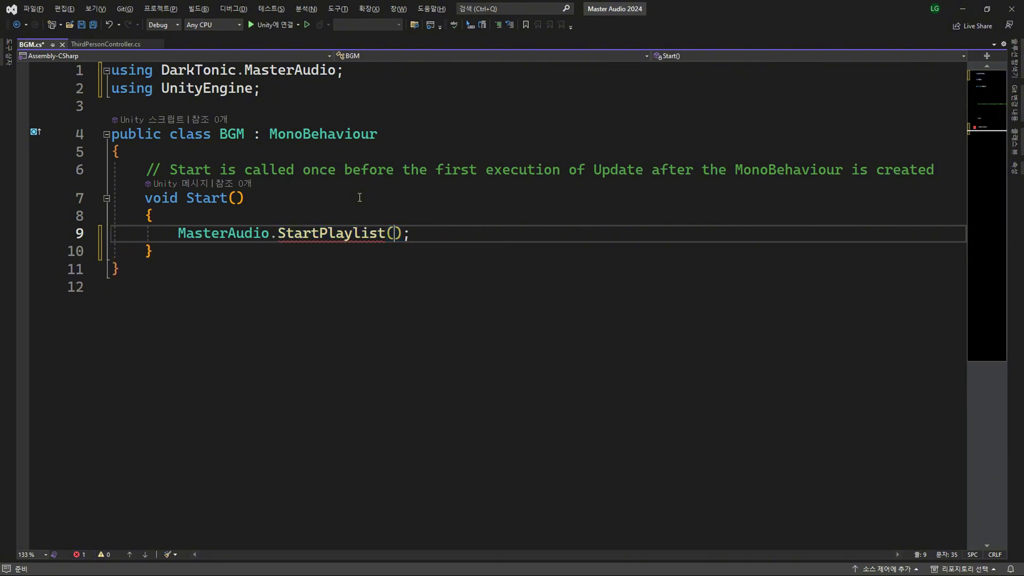
text(")
Step: Paste the playlist name BGM1, copied from Unity, as the argument and save BGM.cs
key(alt+Tab)
click(898, 388)
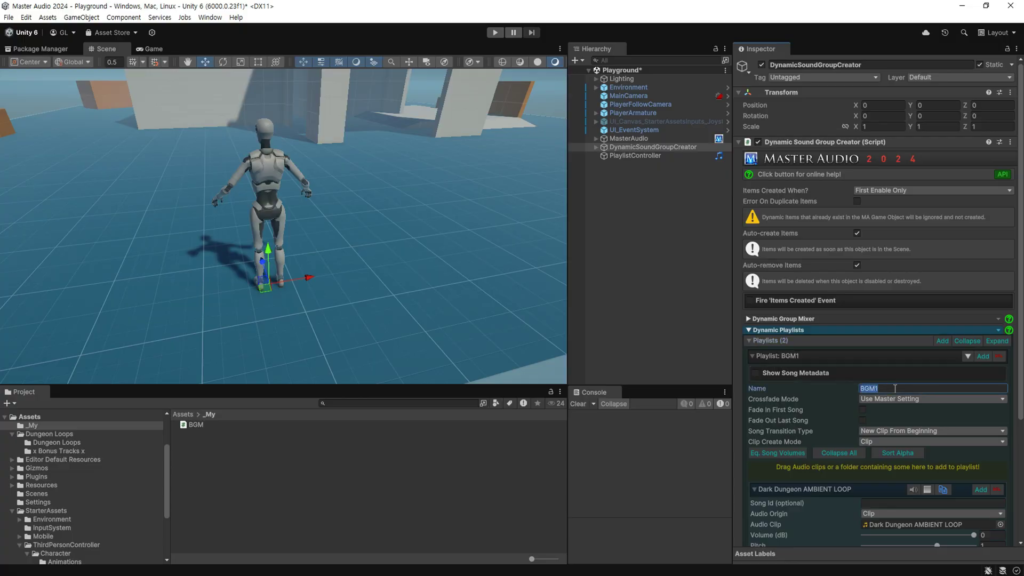
key(ctrl+c)
key(alt+Tab)
key(Left)
key(Left)
key(Left)
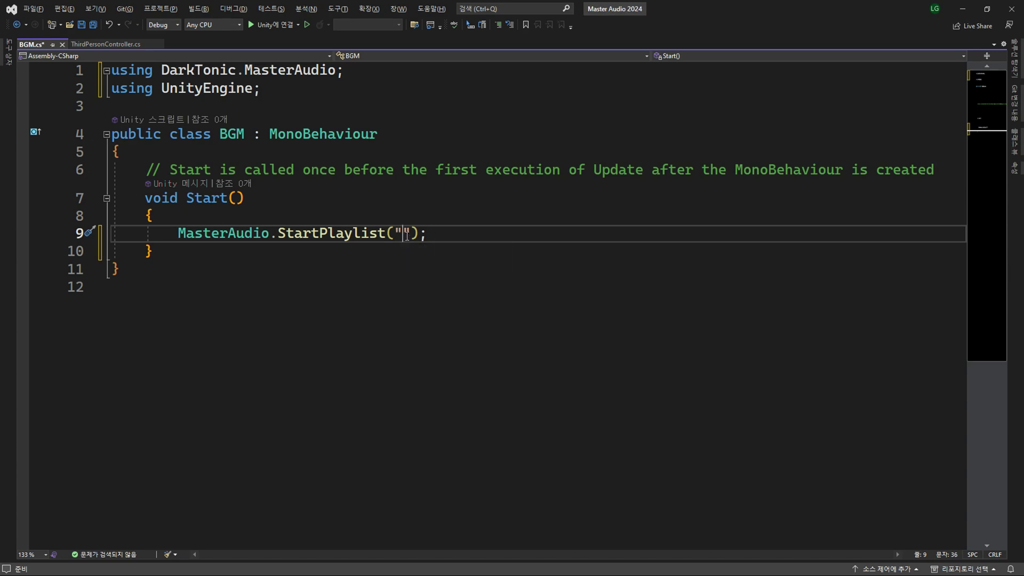
key(ctrl+v)
key(ctrl+s)
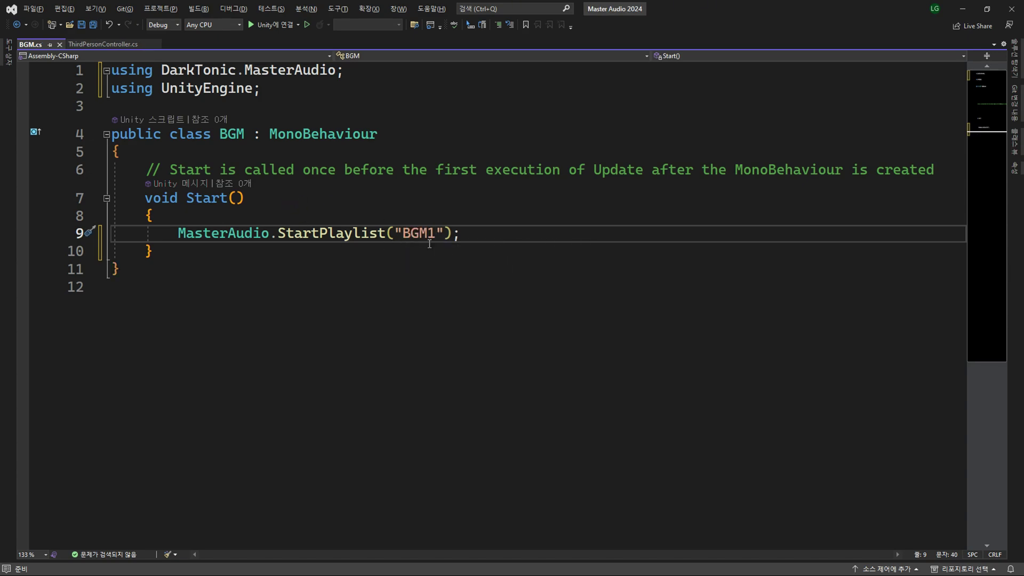
key(alt+Tab)
Step: Create an empty GameObject near the wall and give it a Box Collider
click(633, 156)
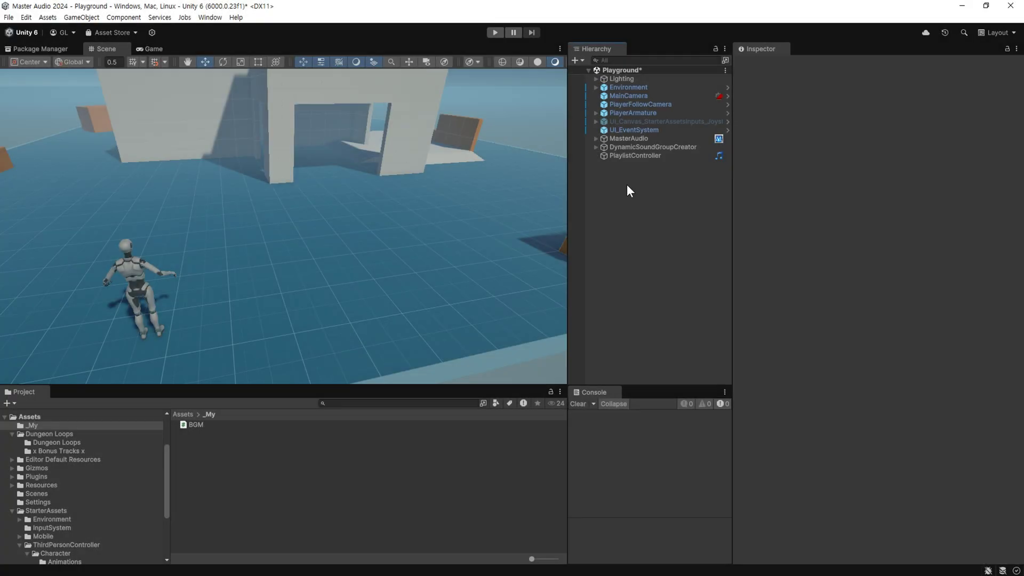
right_click(627, 185)
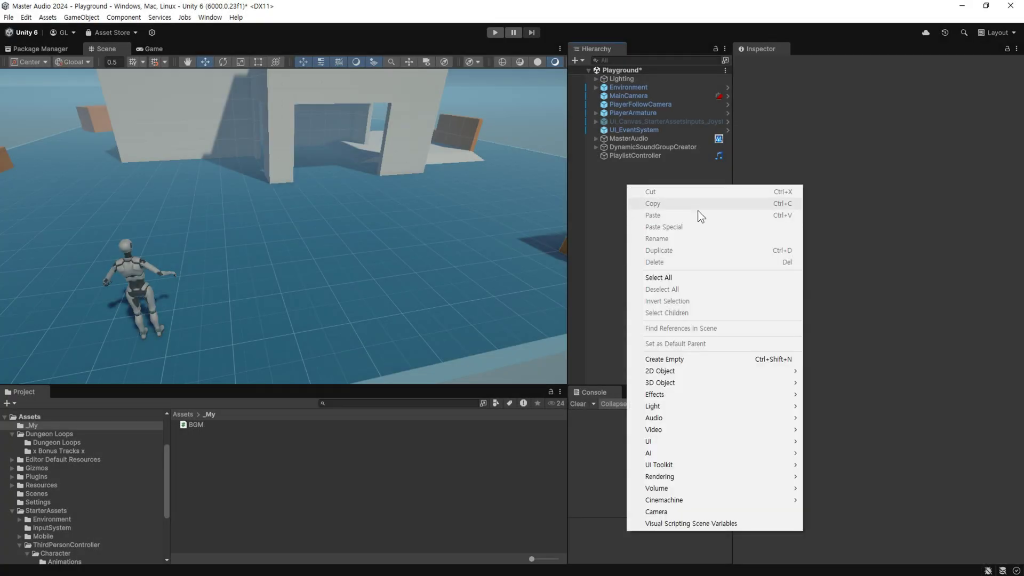
click(717, 359)
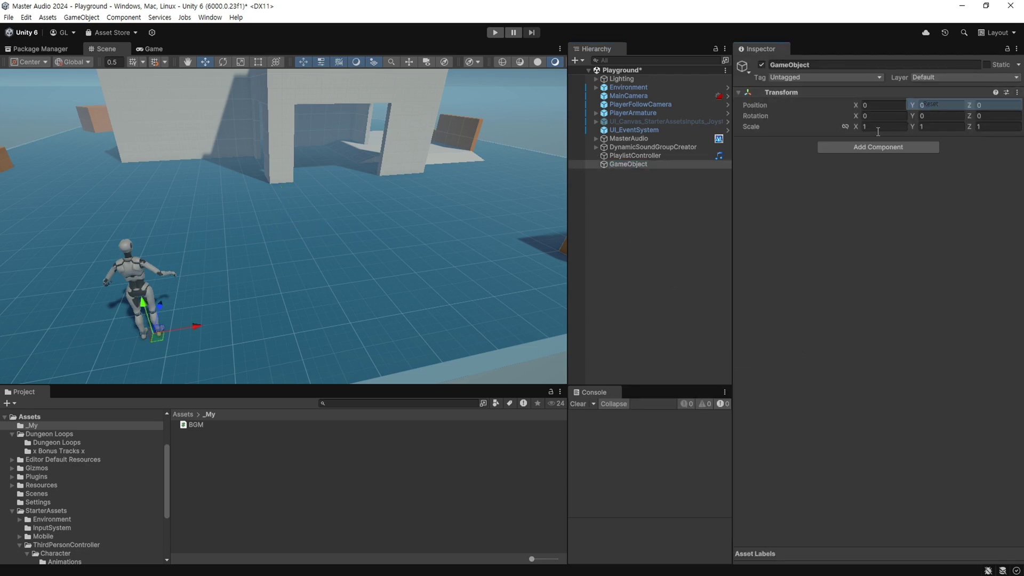
mouse_move(195, 335)
mouse_down()
mouse_move(458, 255)
mouse_move(380, 217)
mouse_up()
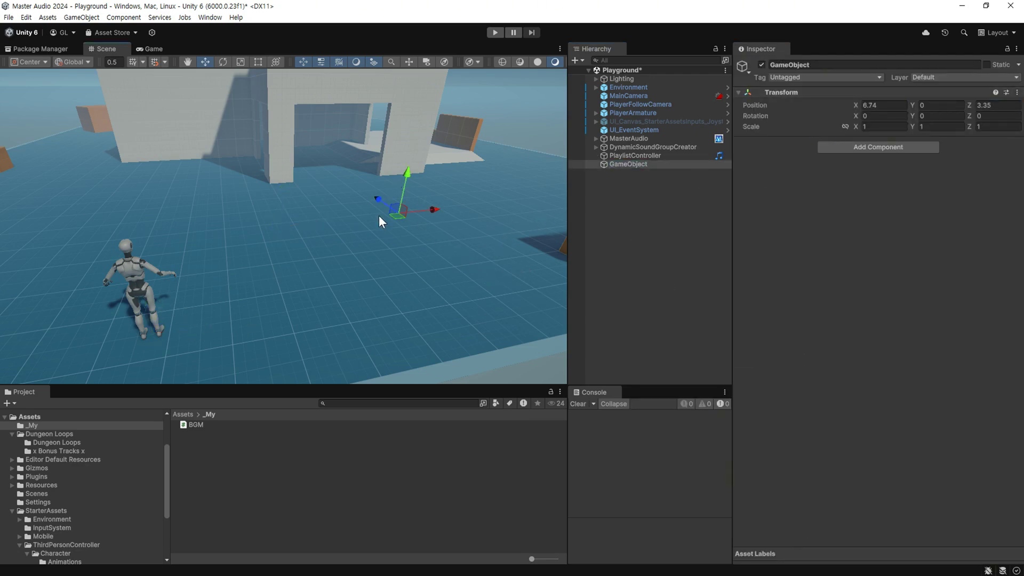
click(854, 150)
click(855, 185)
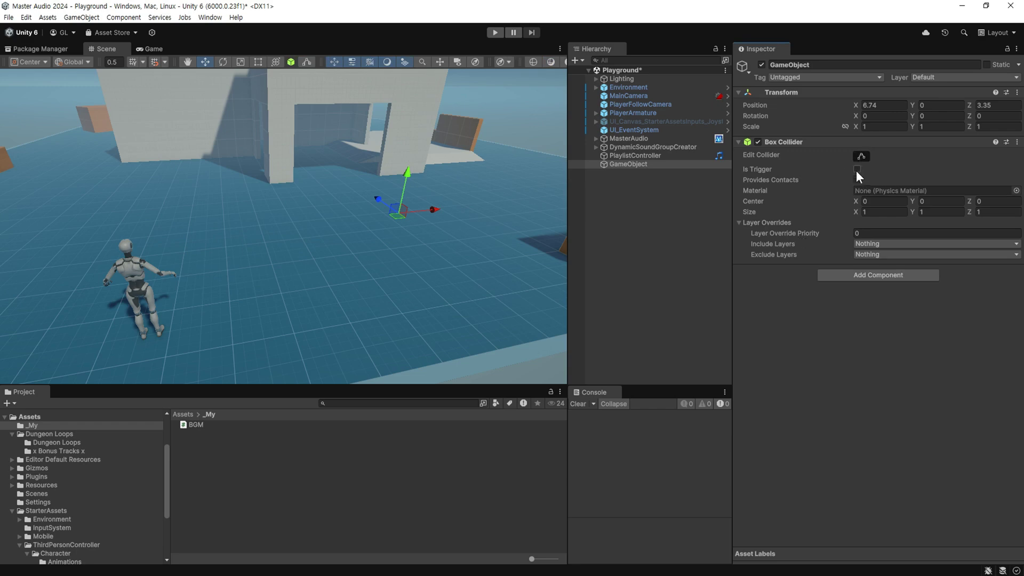
Step: Link the scale axes and set the object's scale to 7 on X, Y and Z
click(844, 127)
text(.95)
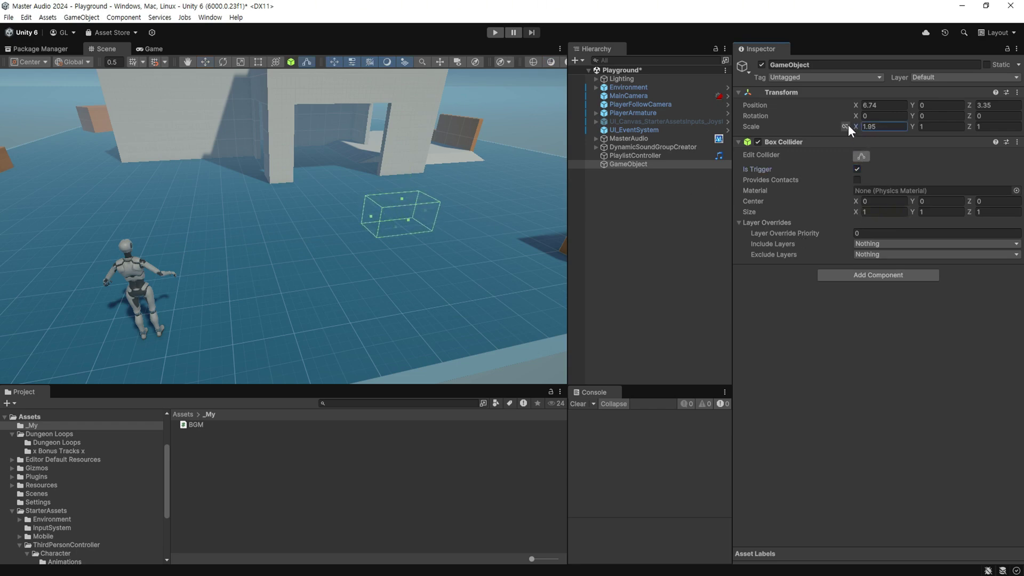
click(877, 127)
text(7)
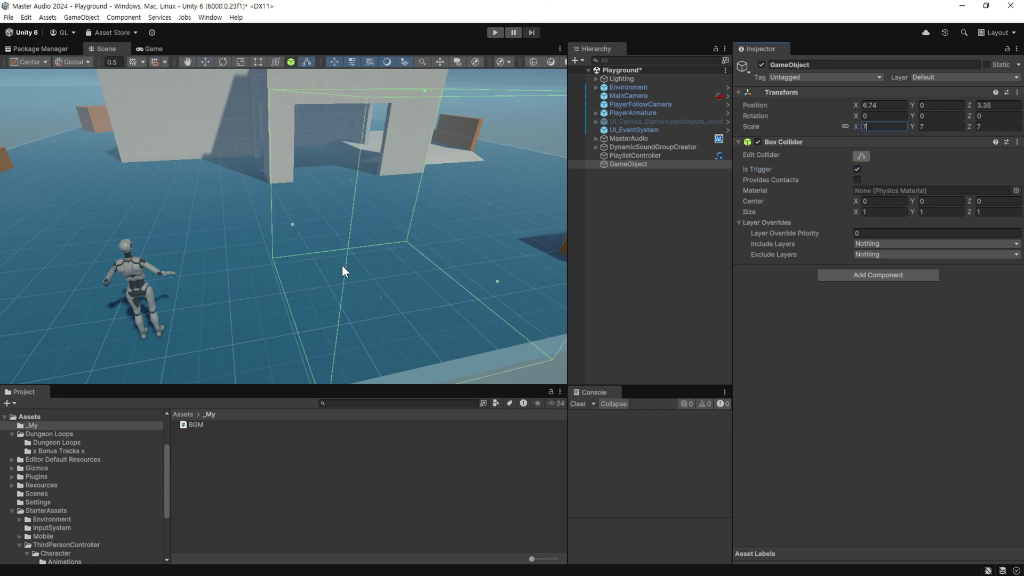
click(739, 142)
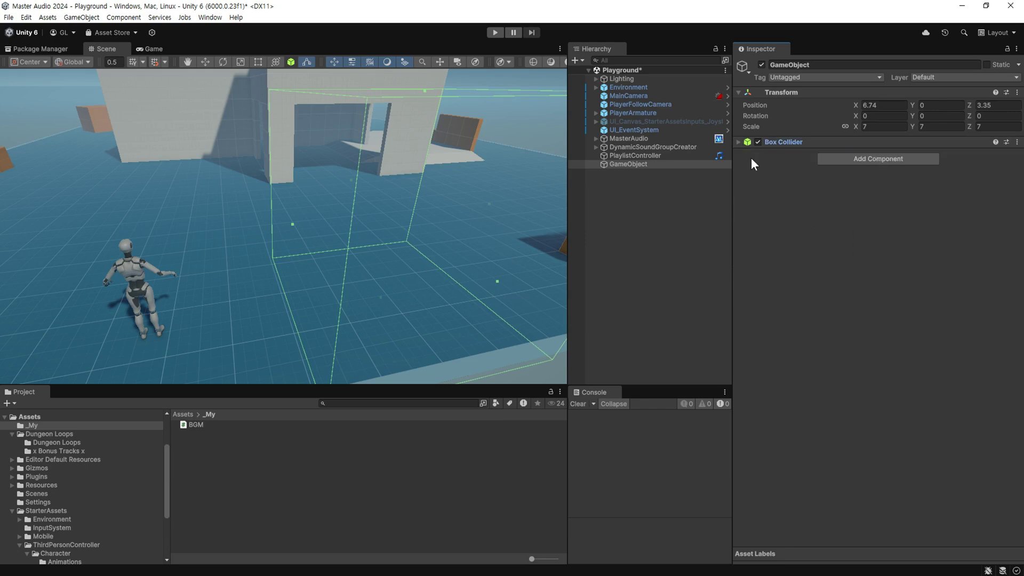
Step: Add a Master Audio Event Sounds component with a Trigger Enter event
click(851, 159)
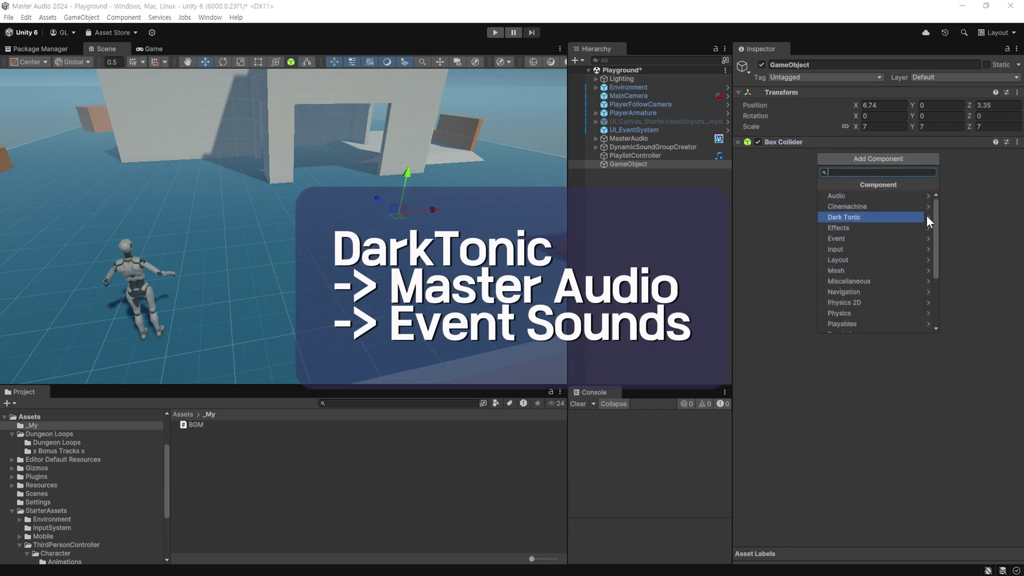
click(875, 217)
click(852, 197)
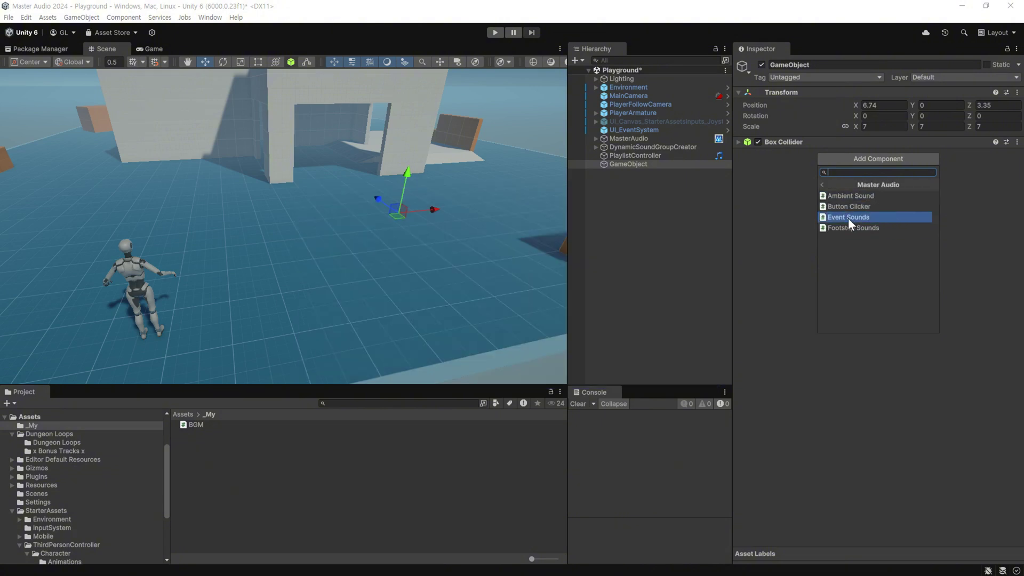
click(848, 218)
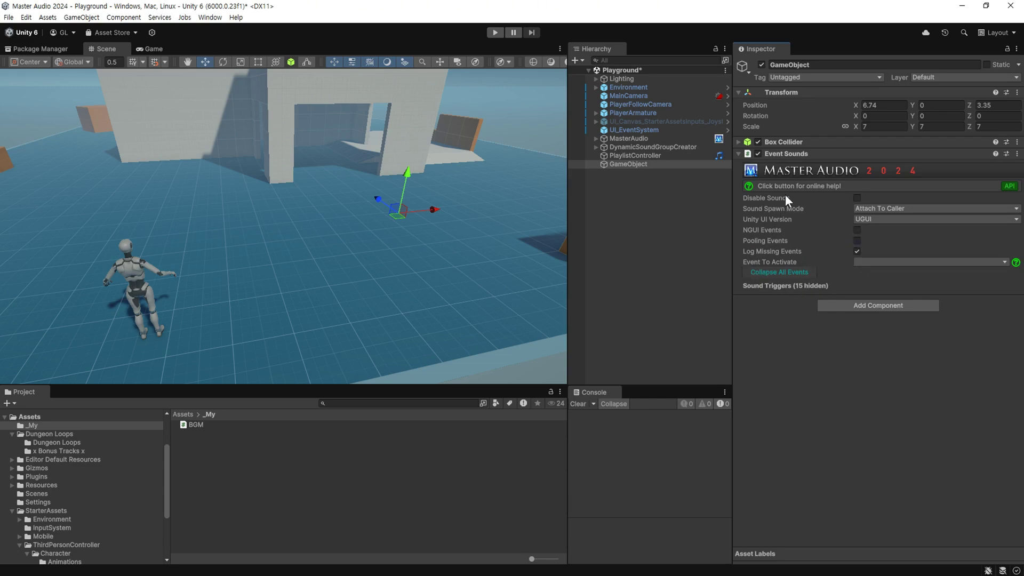
click(875, 261)
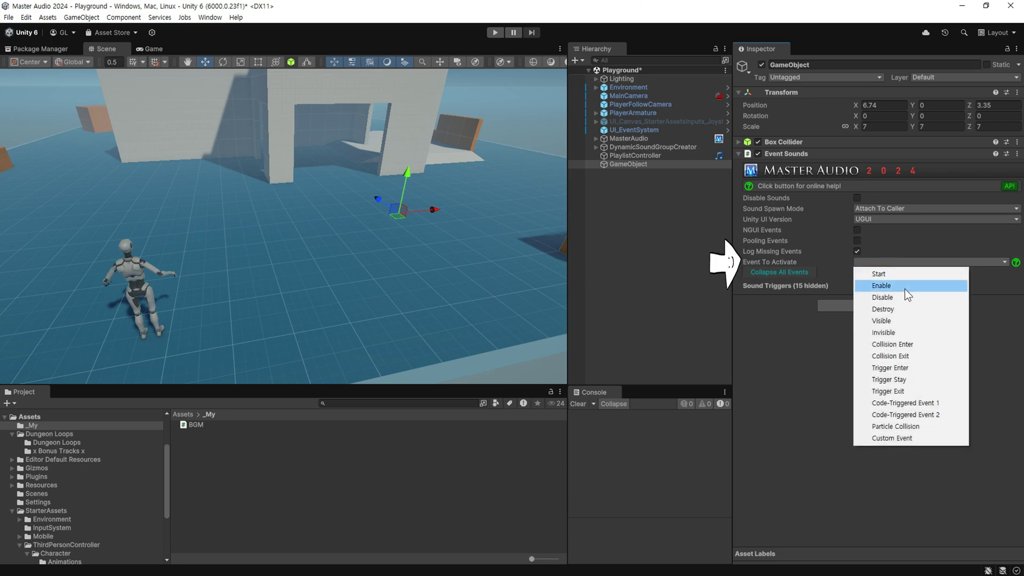
click(905, 374)
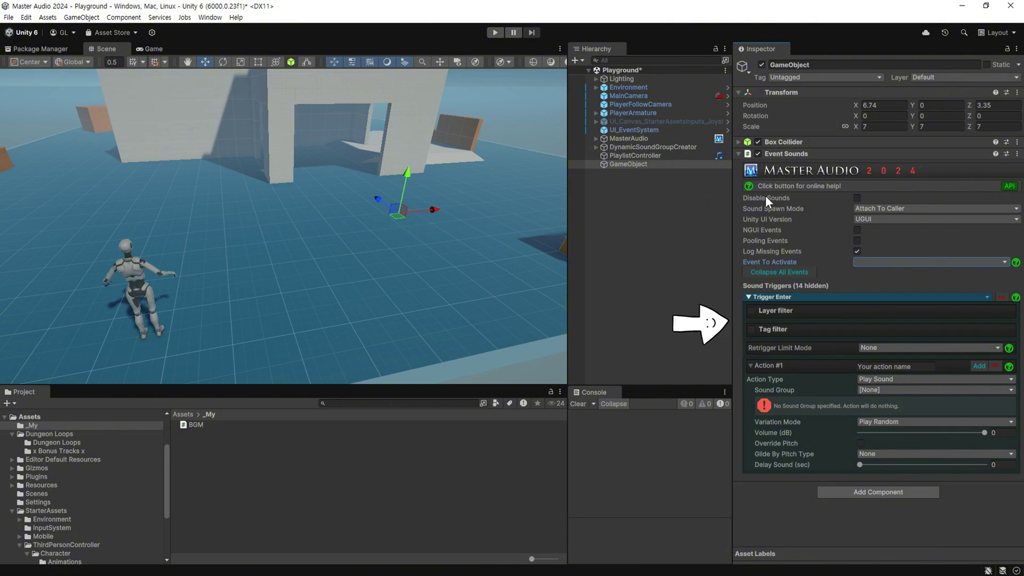
Step: Set Trigger Enter to Playlist Control, changing PlaylistController's playlist to BGM2
click(964, 77)
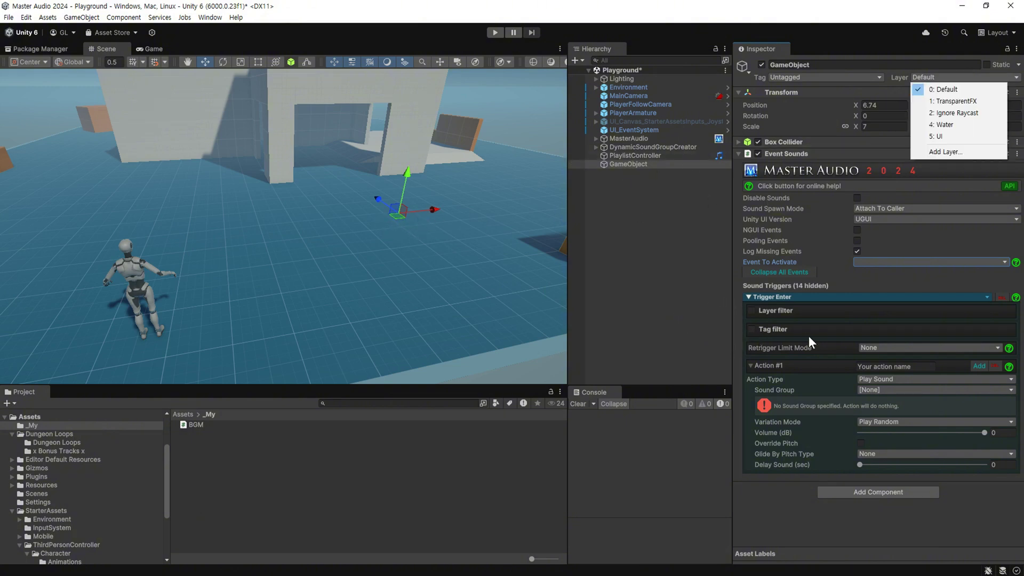
click(906, 378)
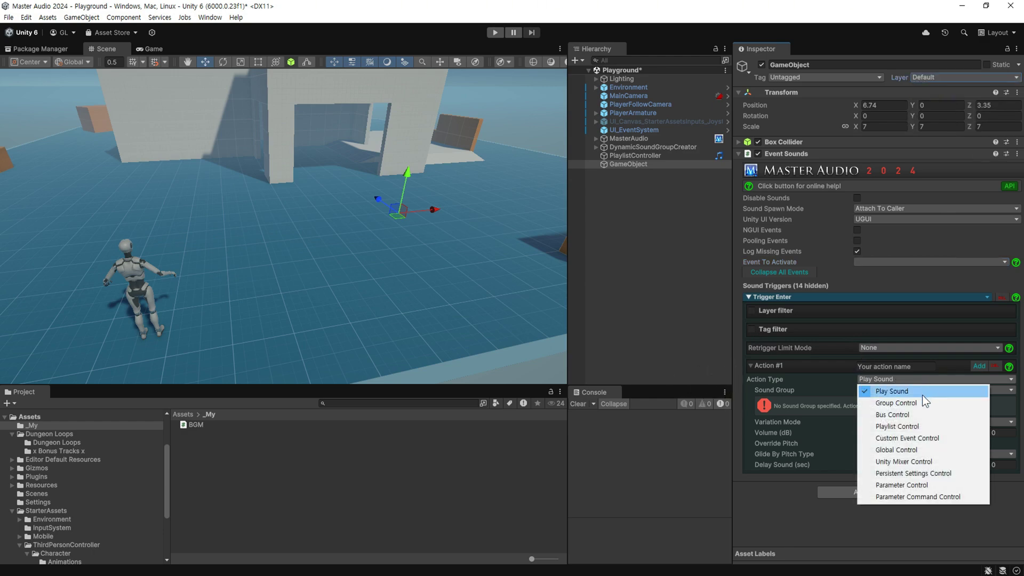
click(923, 425)
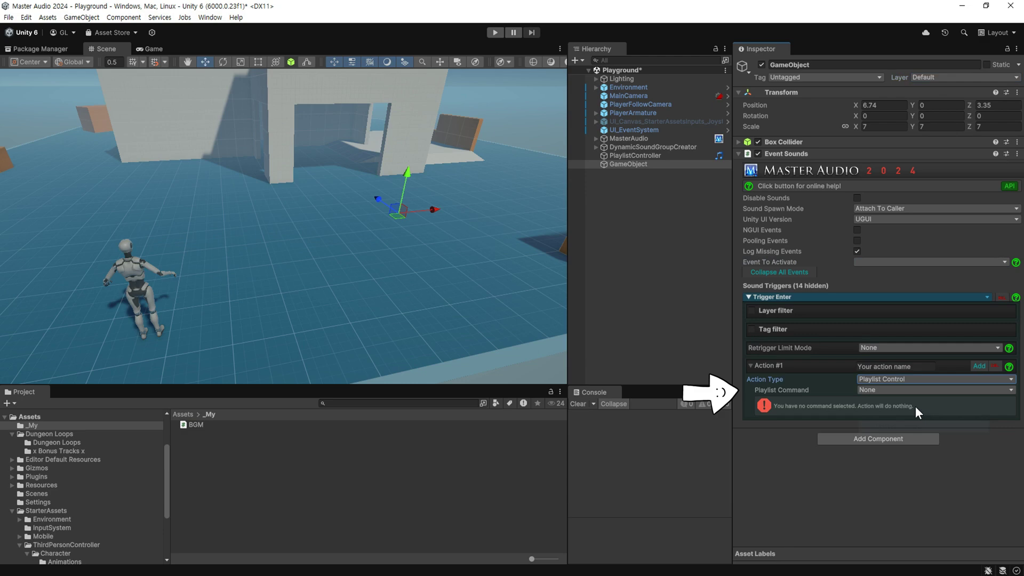
click(869, 389)
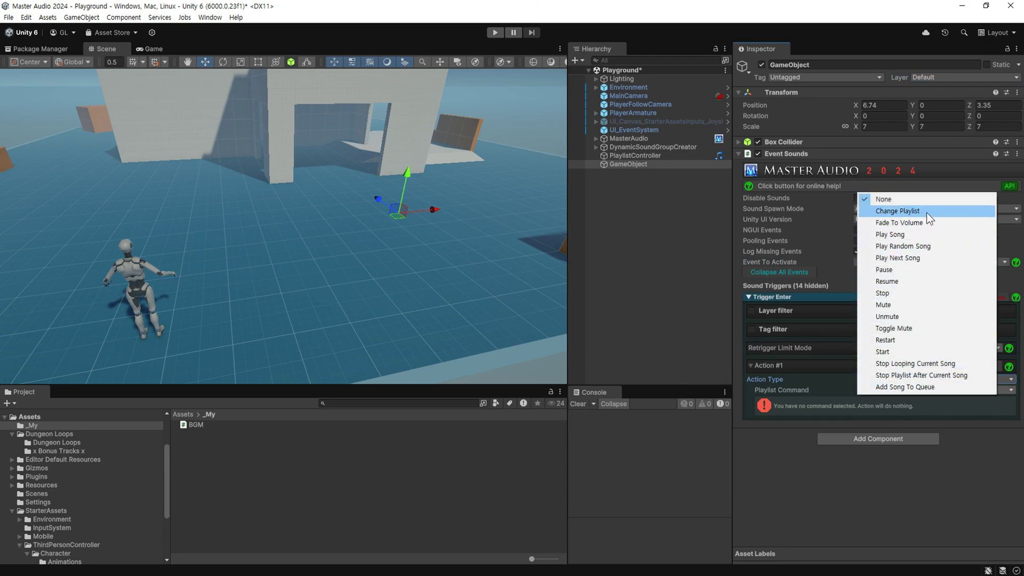
click(928, 212)
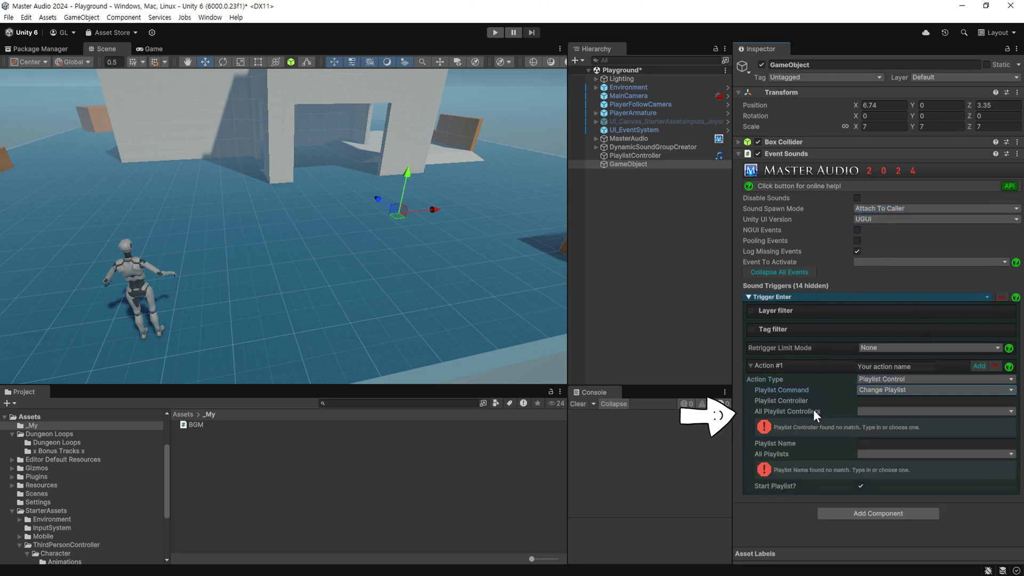
click(879, 411)
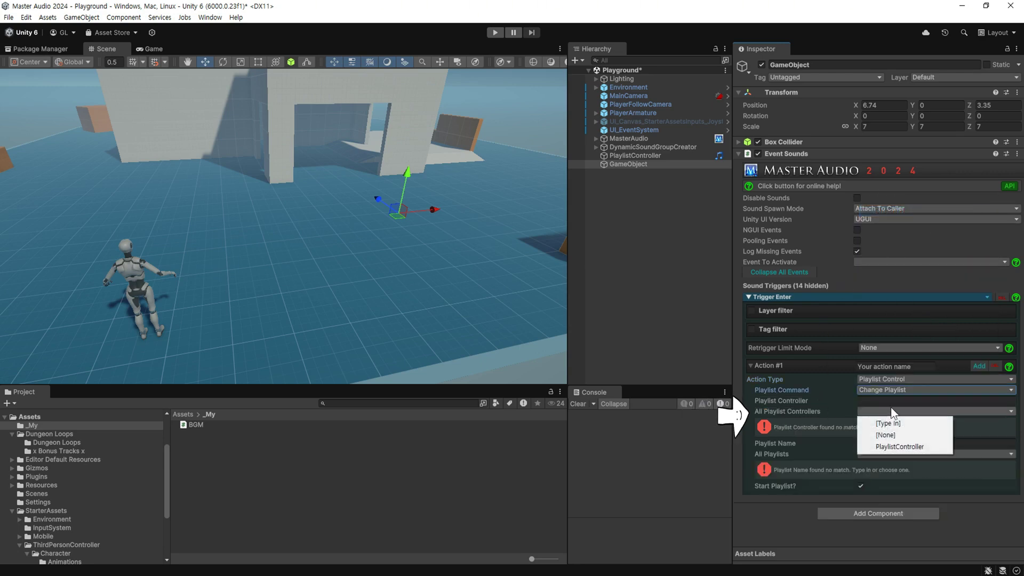
click(918, 446)
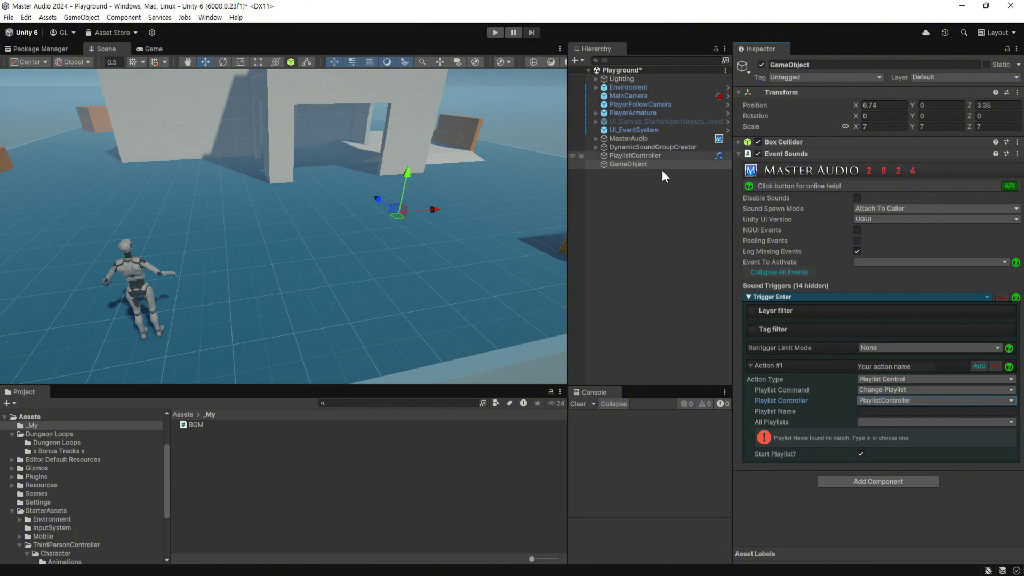
click(894, 422)
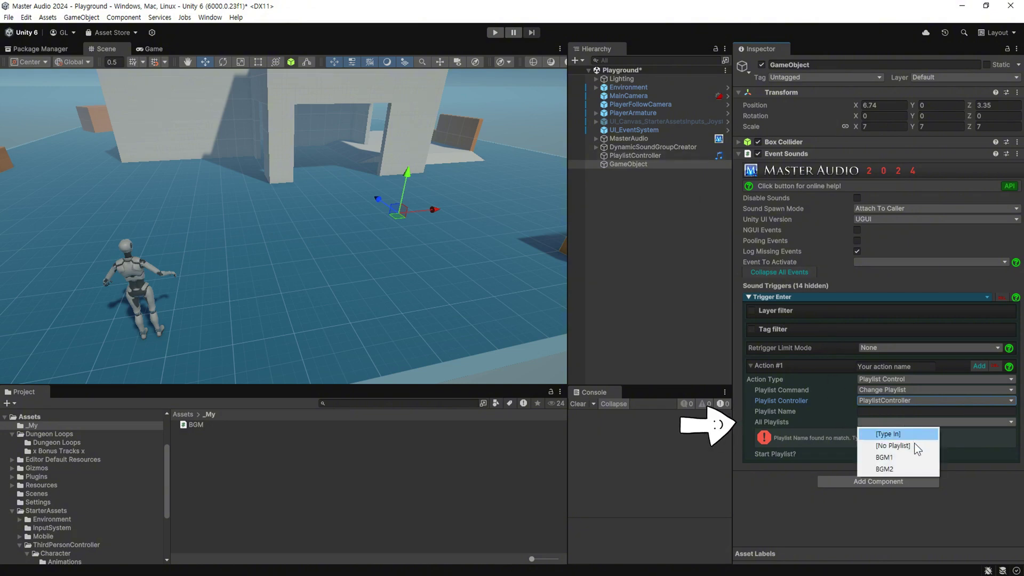
click(913, 470)
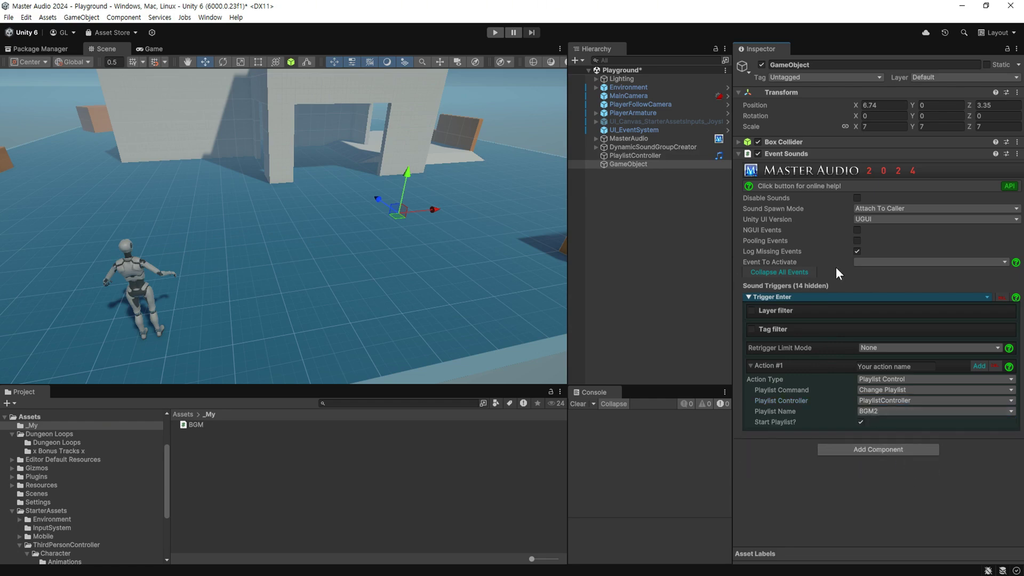
Step: Add a Trigger Exit event and collapse the Trigger Enter settings
click(878, 262)
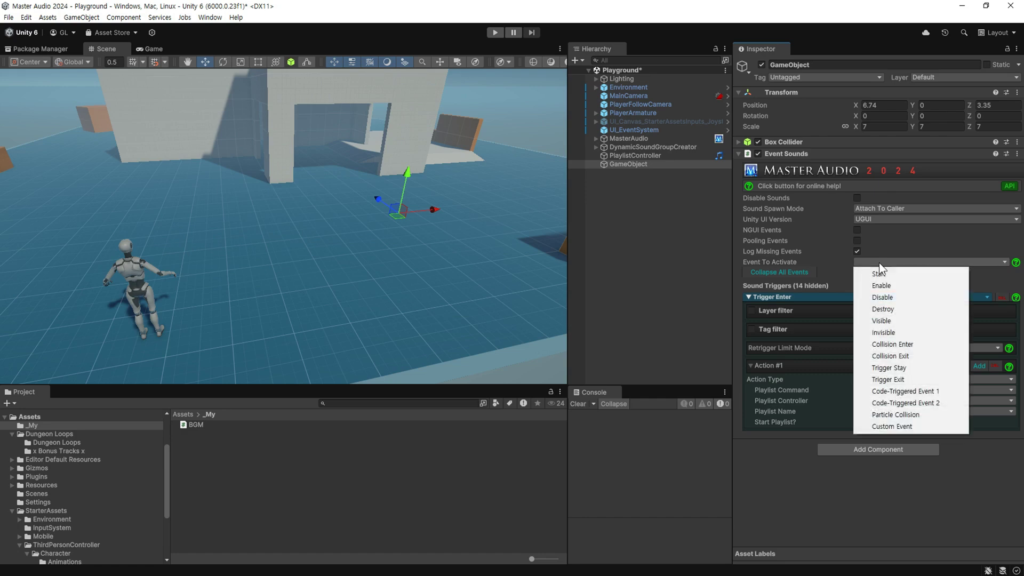
click(916, 380)
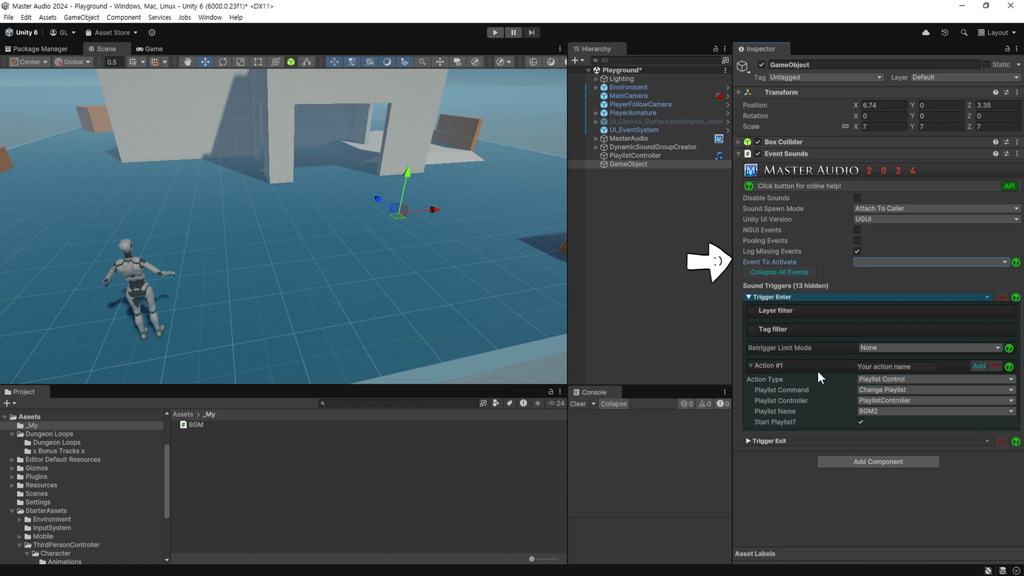
click(748, 295)
click(919, 359)
click(927, 389)
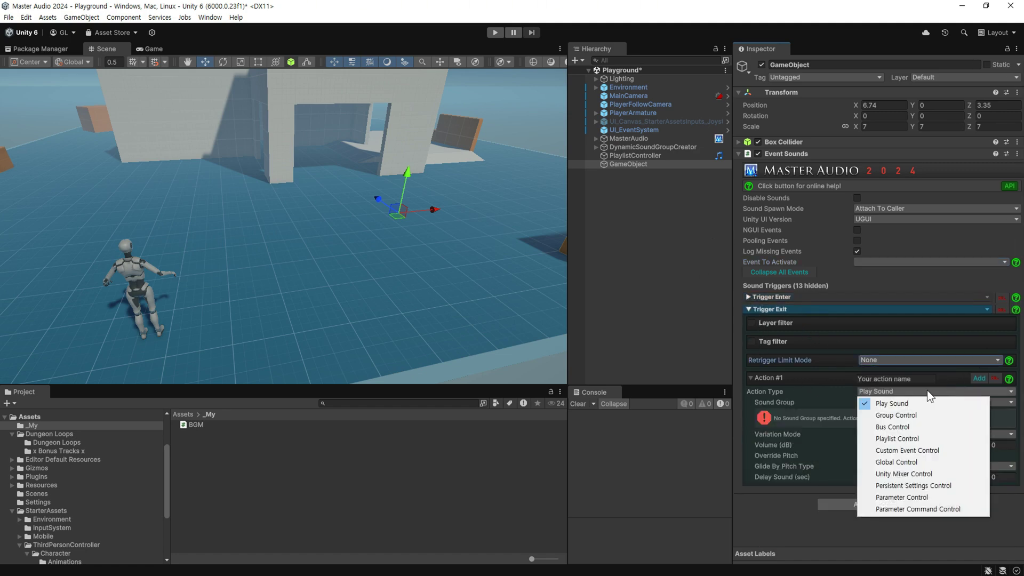
Step: Set Trigger Exit to Playlist Control, changing PlaylistController's playlist to BGM1
click(883, 391)
click(887, 391)
click(897, 439)
click(891, 402)
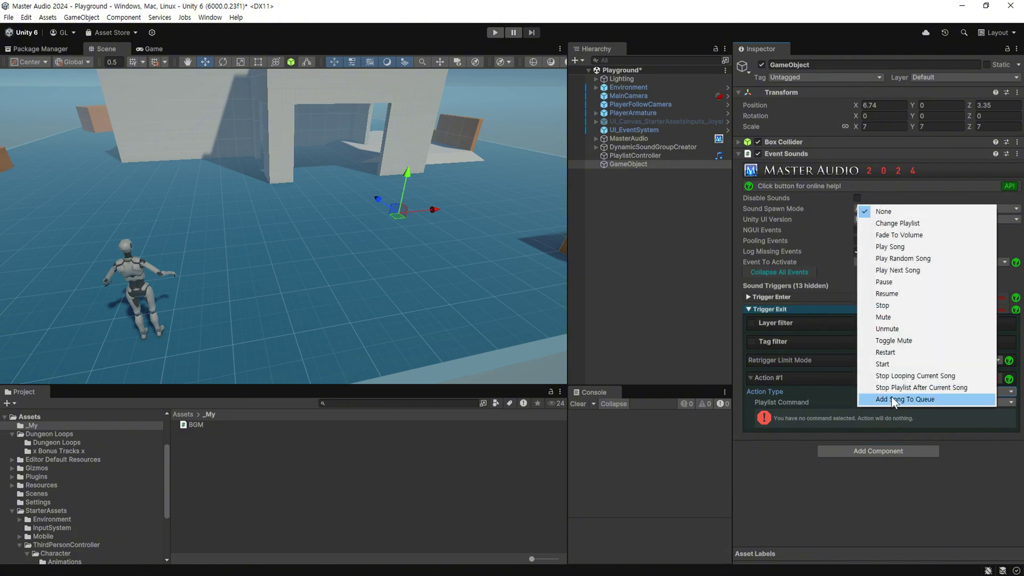
click(913, 224)
click(893, 414)
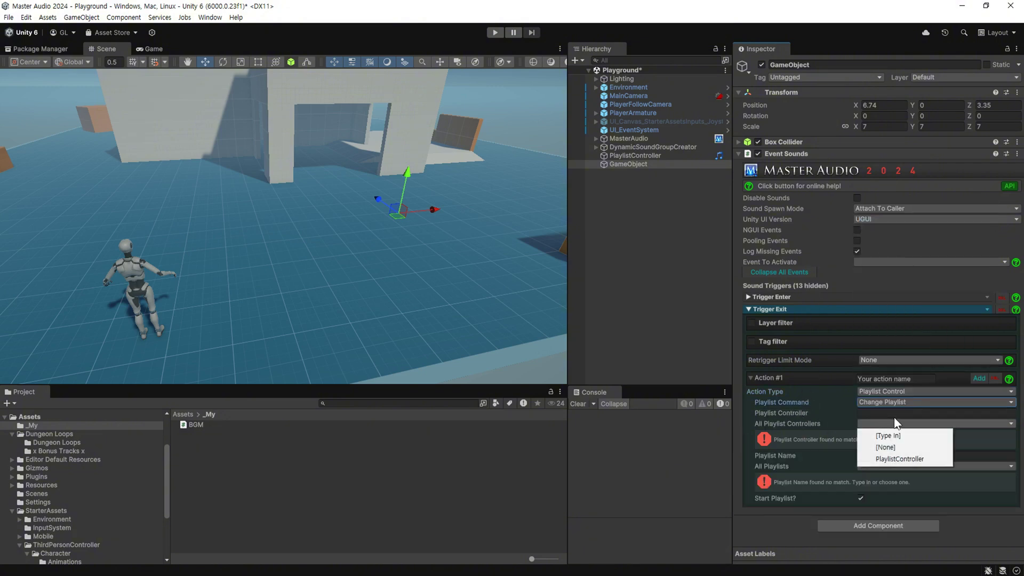
click(880, 457)
click(865, 433)
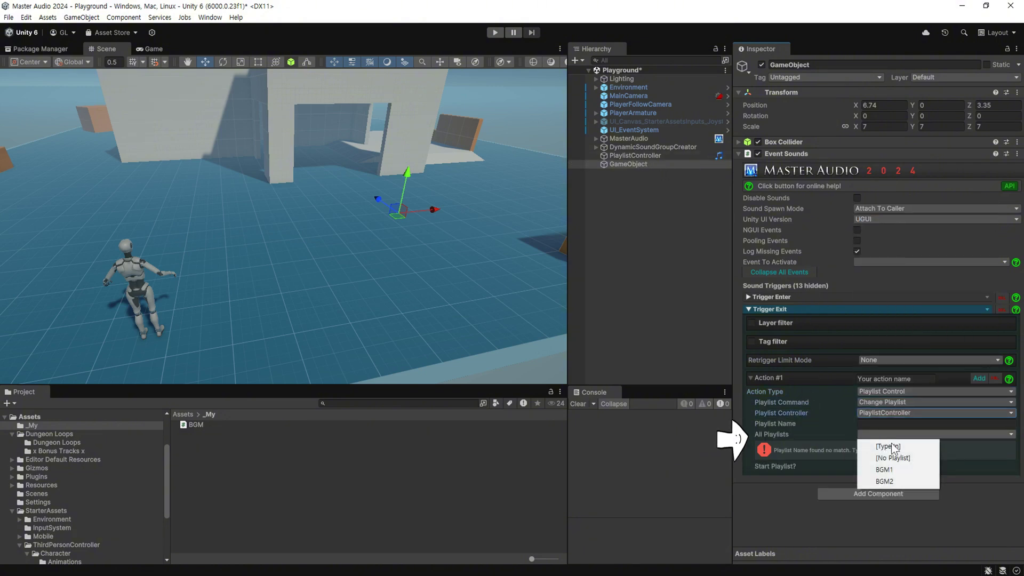
click(900, 467)
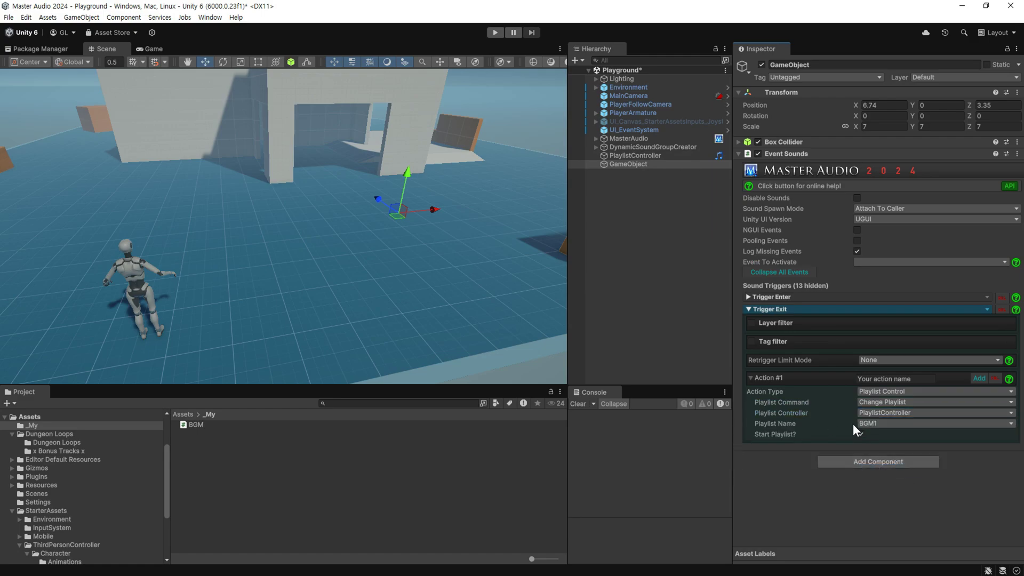
Step: Play-test by walking into and out of the trigger box, hearing BGM2 then BGM1
key(ctrl+p)
key(w)
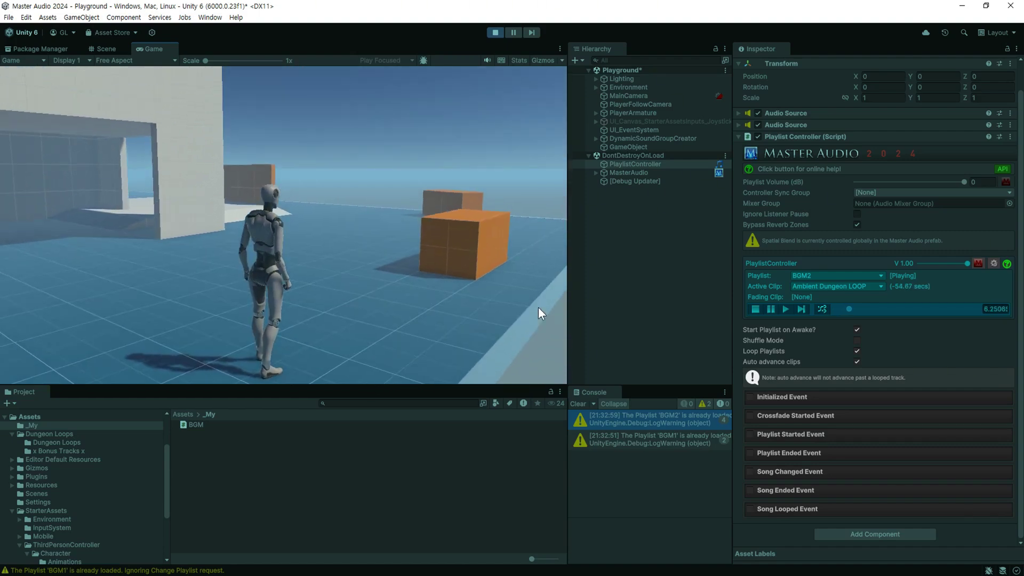
key(w)
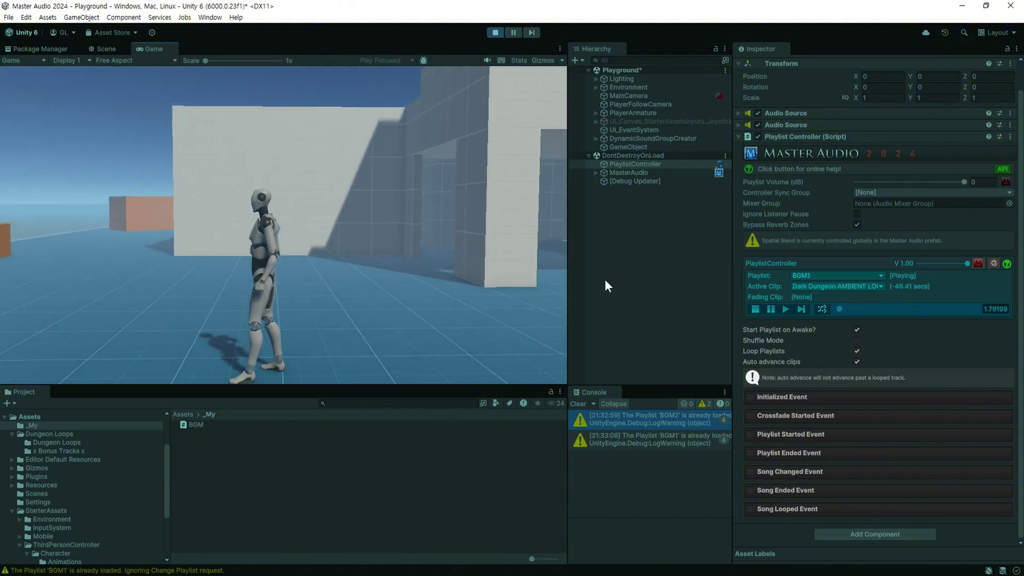
key(alt+Tab)
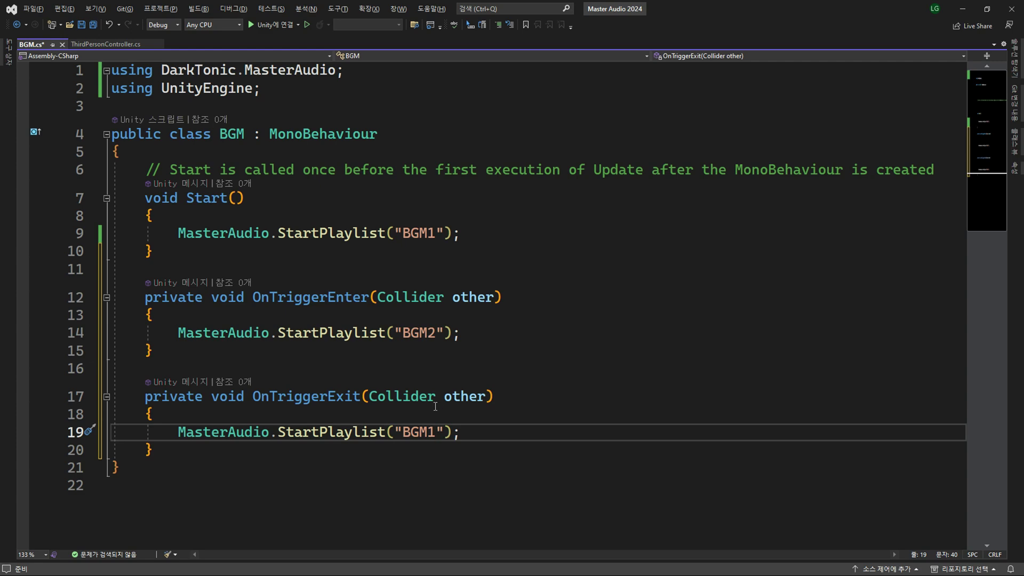
Step: Save the edited BGM.cs script and return to the Unity editor
key(ctrl+s)
key(alt+Tab)
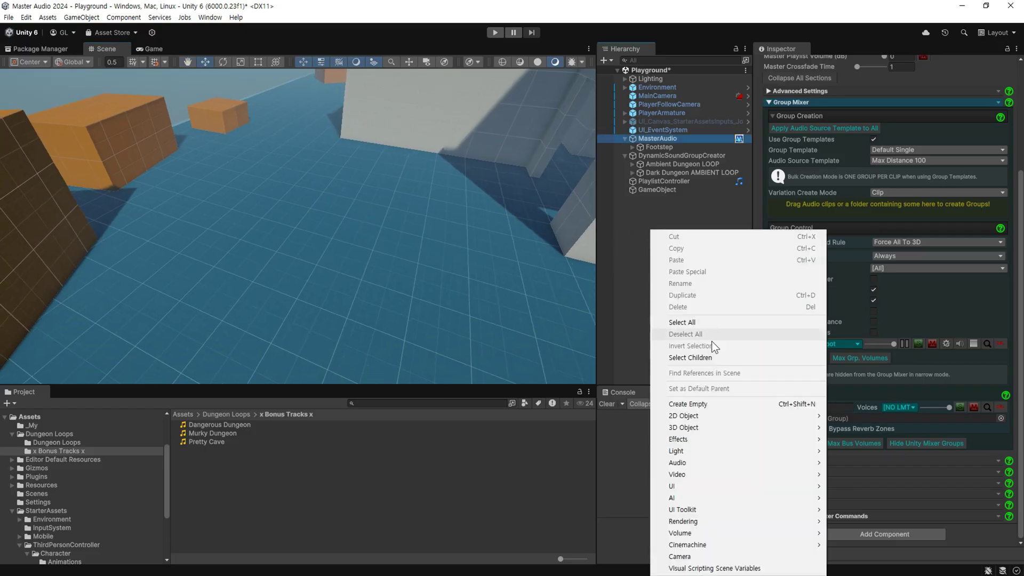
Step: Create GameObject (1), reset its Transform, add a Dark Tonic Master Audio Ambient Sound component, then select MasterAudio
click(711, 341)
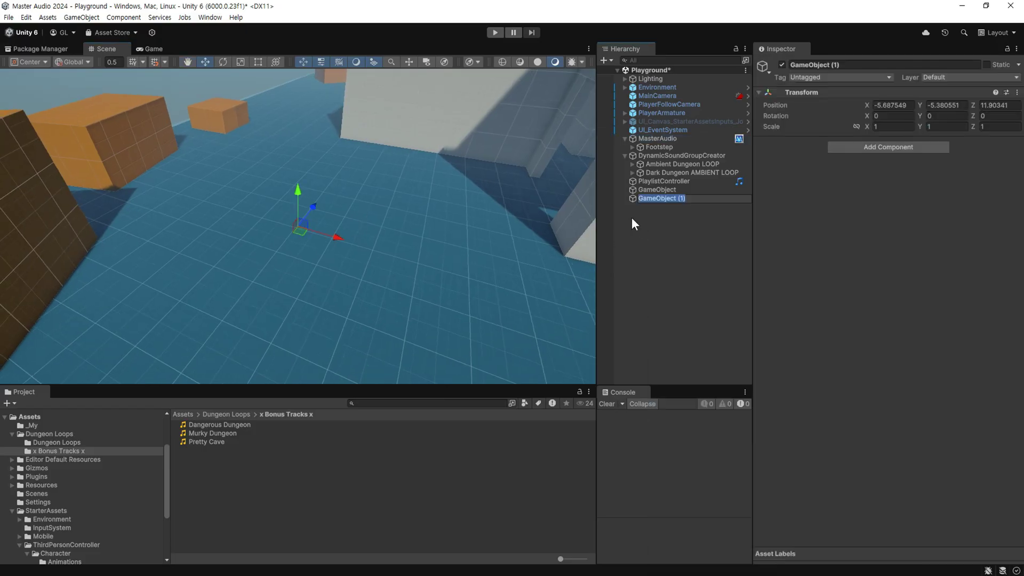
right_click(968, 113)
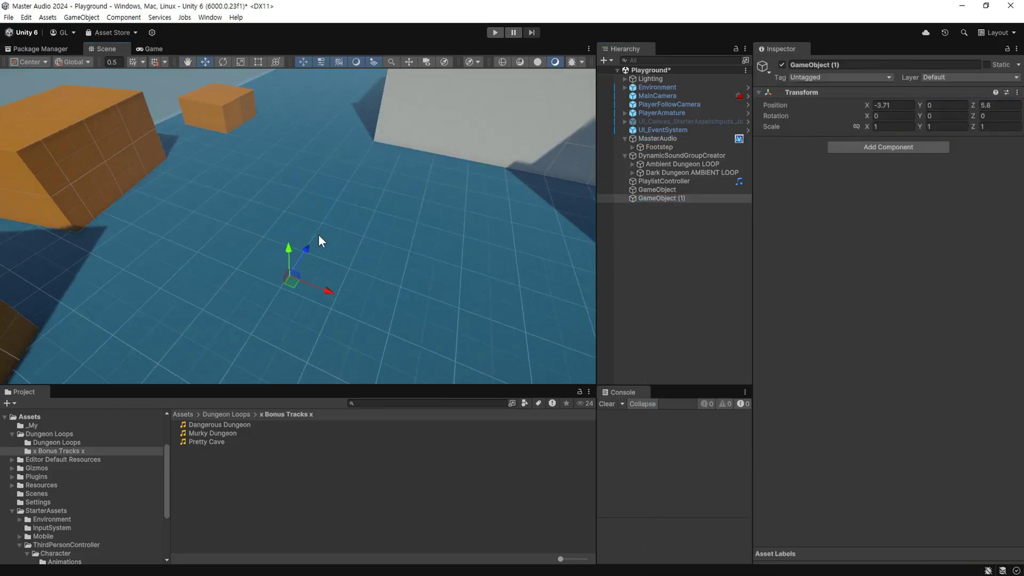
click(861, 149)
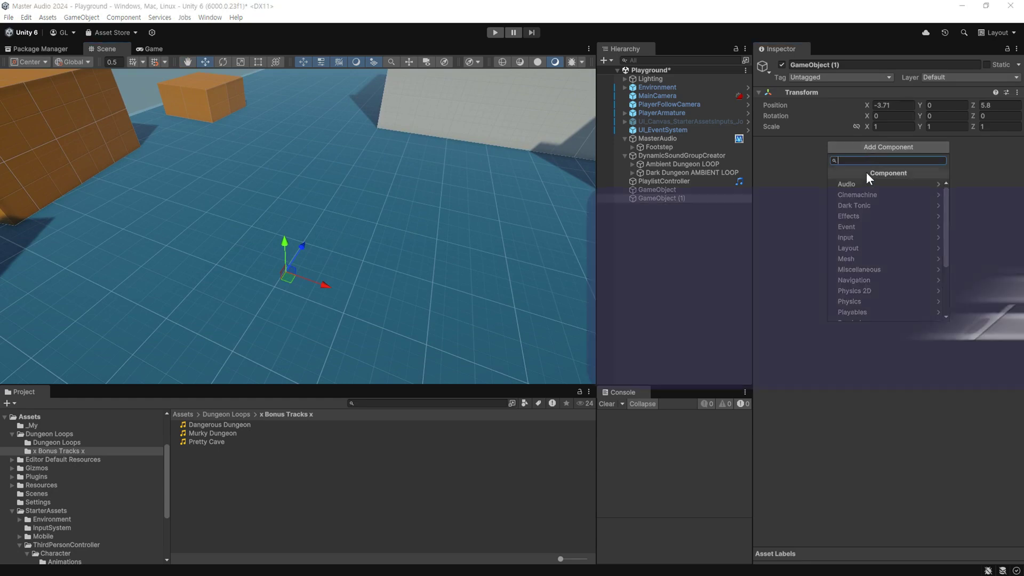
click(867, 206)
click(861, 186)
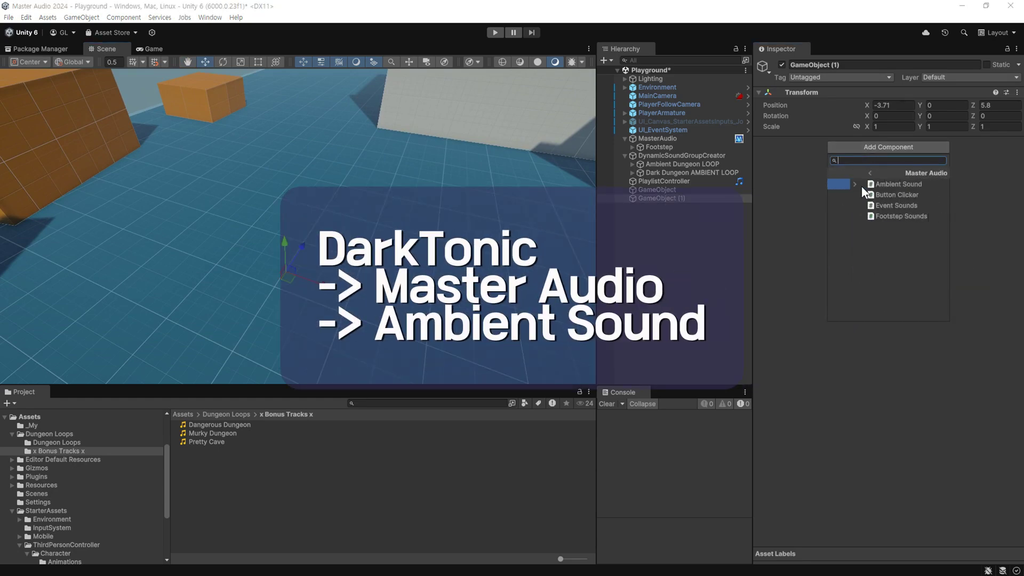
click(897, 185)
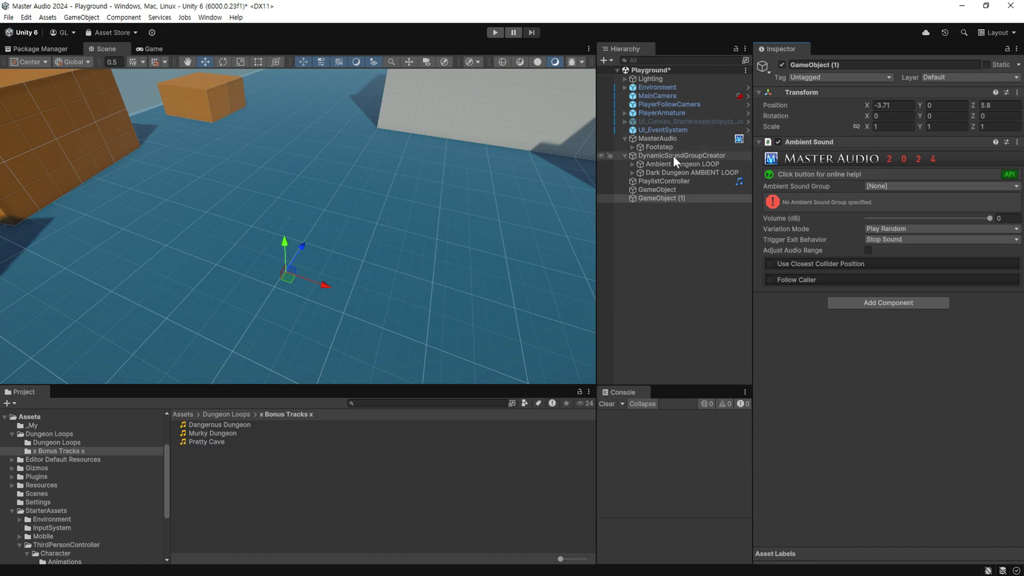
click(673, 140)
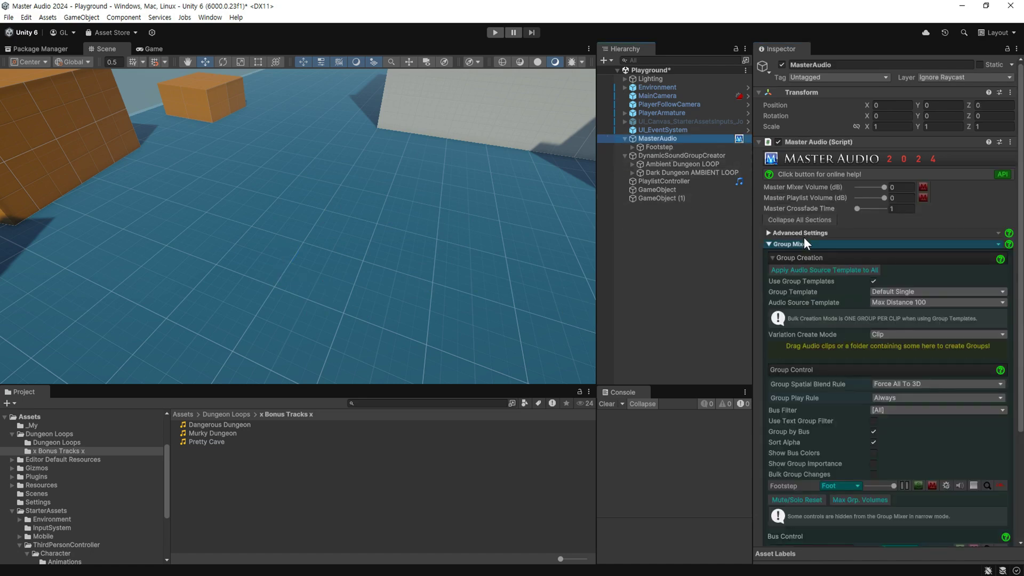
Step: Drop the Pretty Cave clip into MasterAudio's group mixer and route that group to a new bus named AM
scroll(804, 237, down, 5)
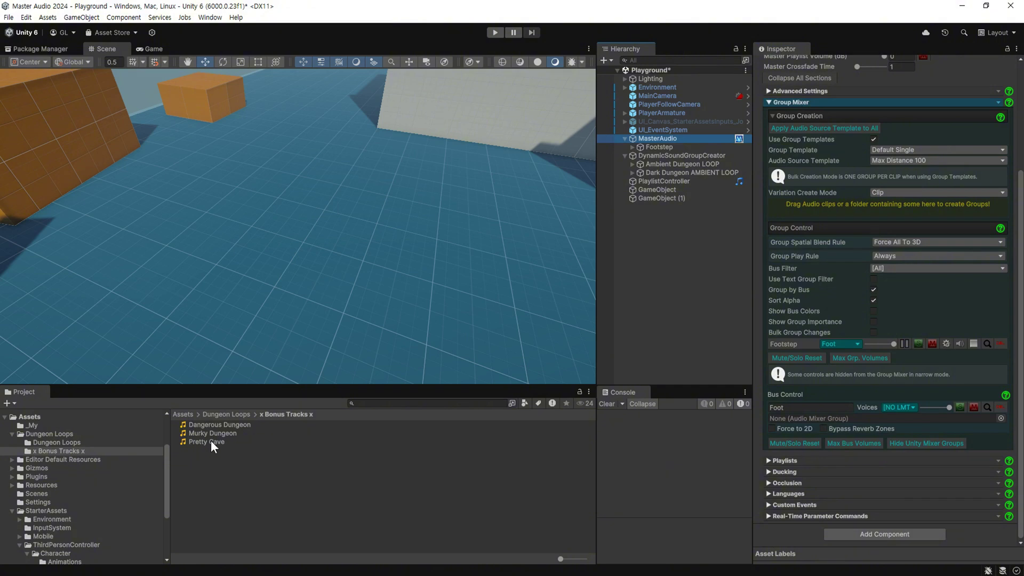
drag(213, 442, 853, 202)
click(840, 333)
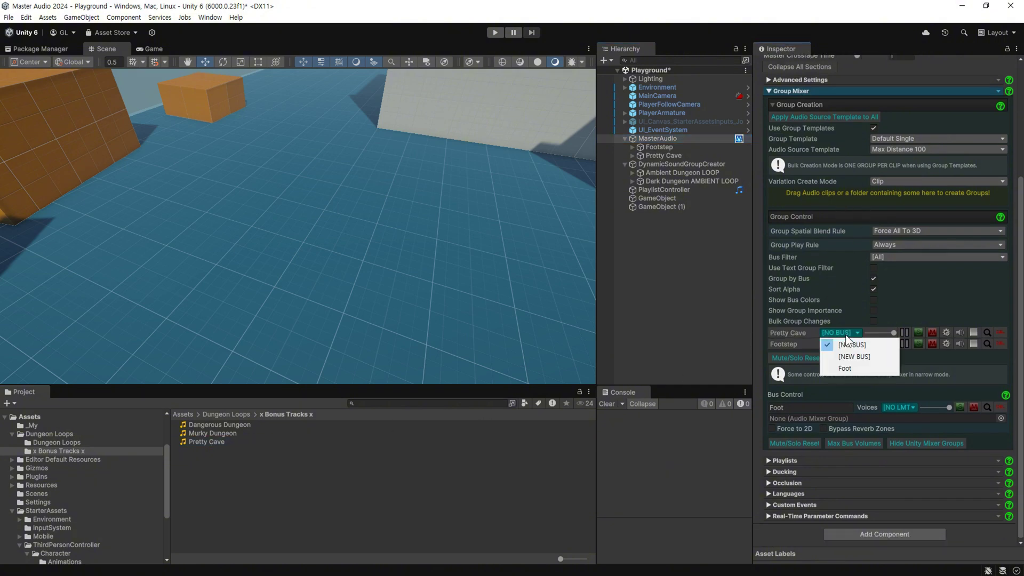
click(850, 352)
click(833, 442)
text(AM)
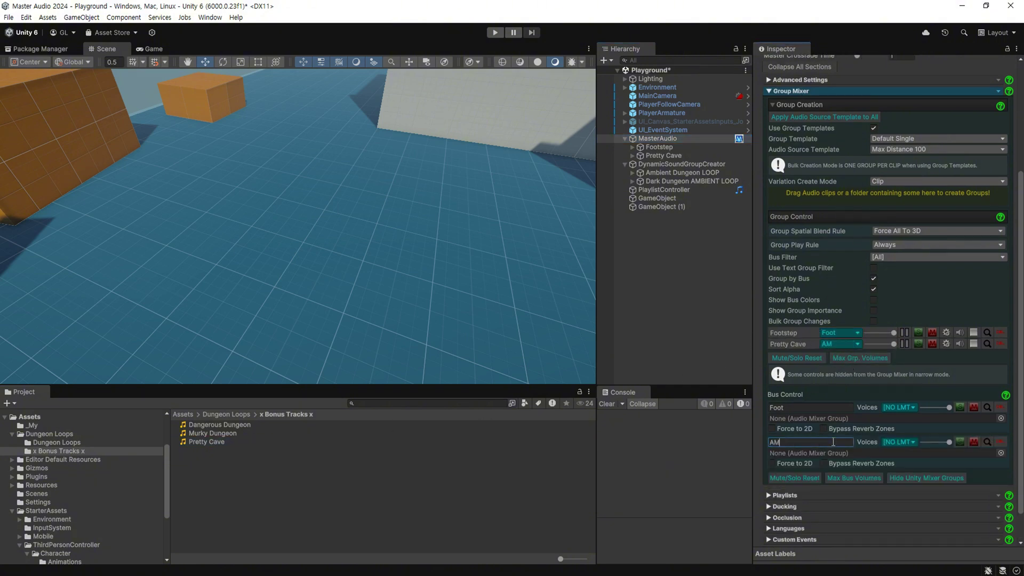
click(667, 206)
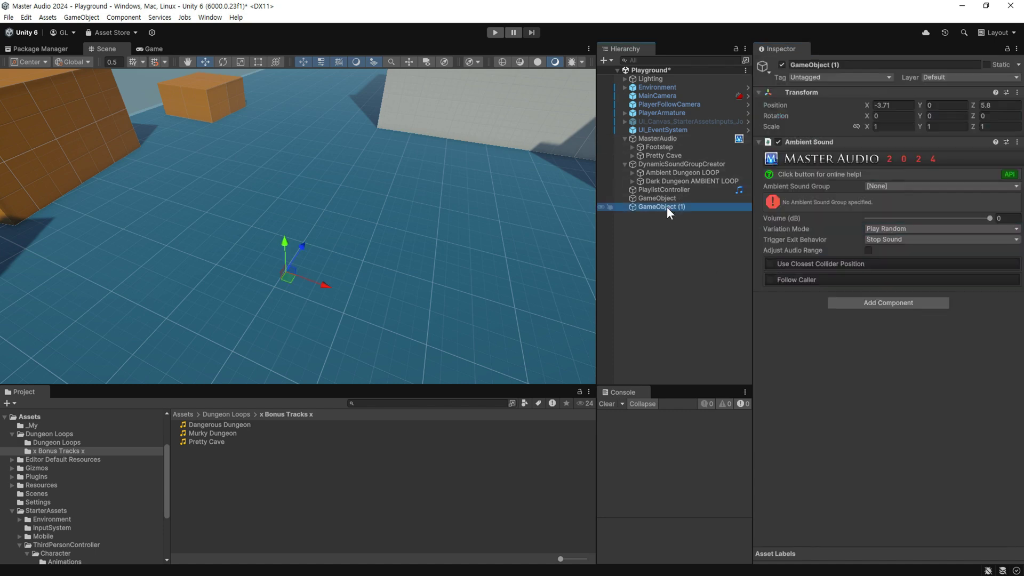
Step: Set the Ambient Sound group to Pretty Cave, enable Adjust Audio Range, and play specific variation Pretty Cave1
click(895, 188)
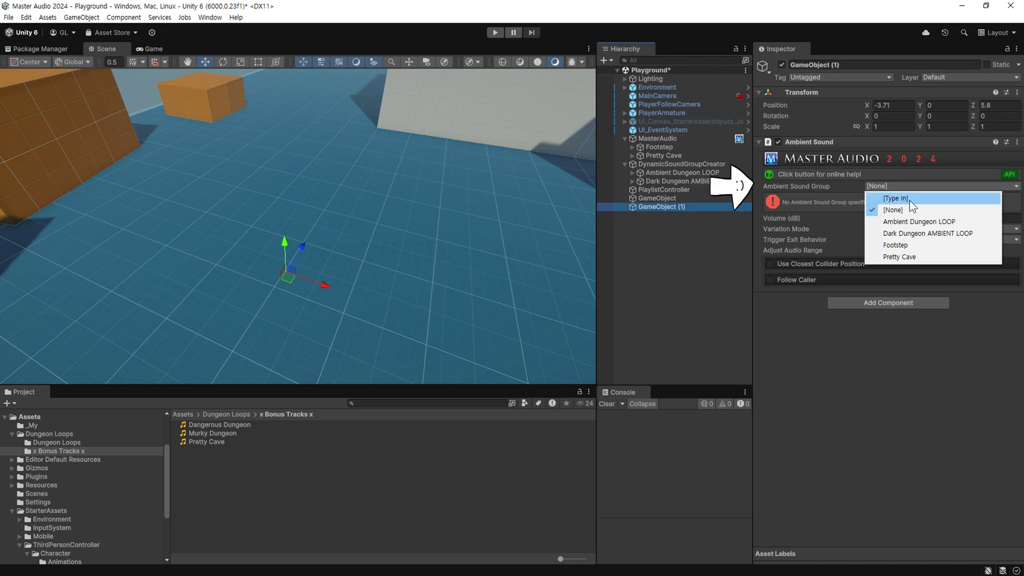
click(927, 256)
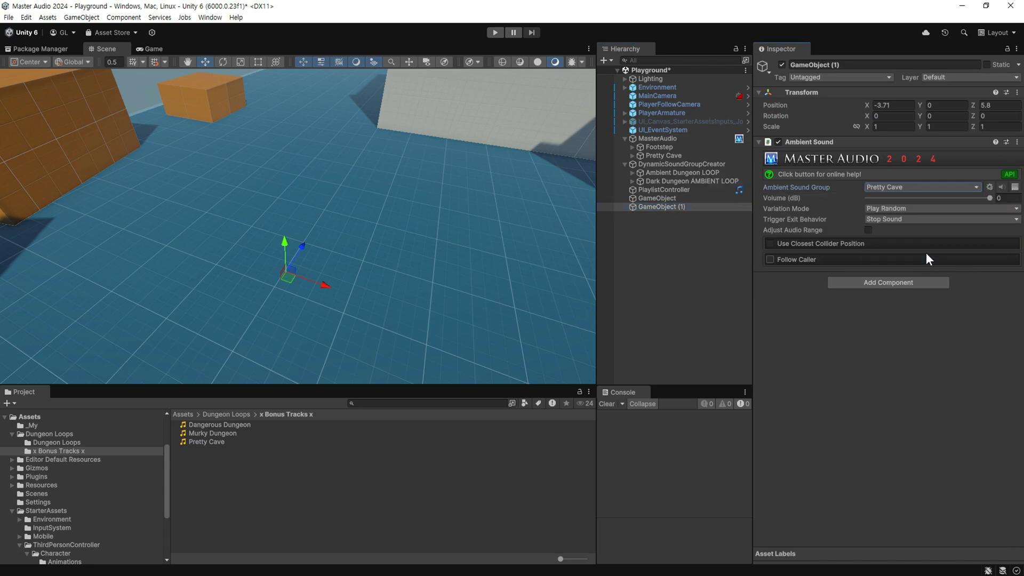
click(868, 230)
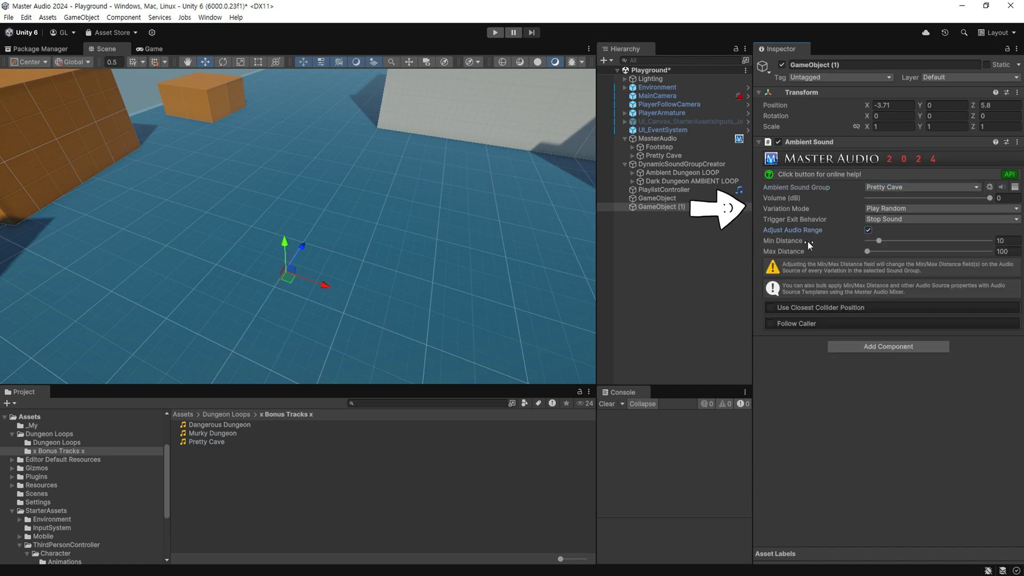
click(890, 208)
click(922, 218)
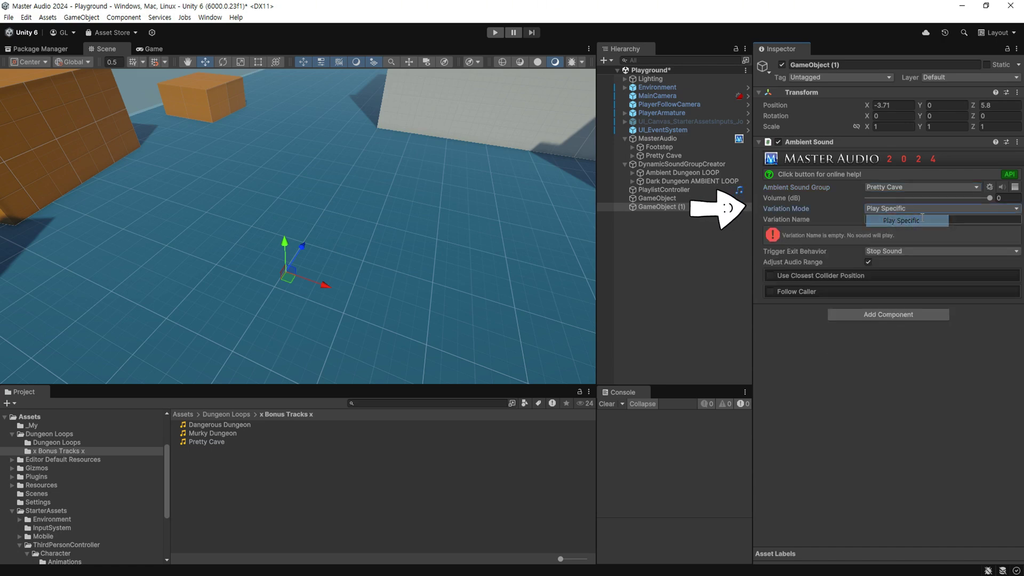
click(884, 219)
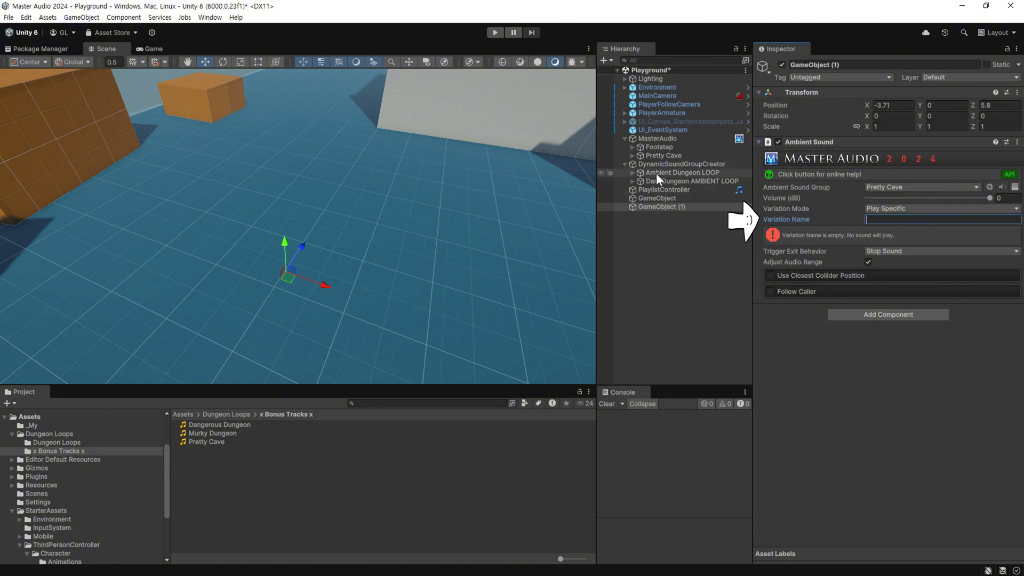
click(633, 156)
text(Pretty Cave1)
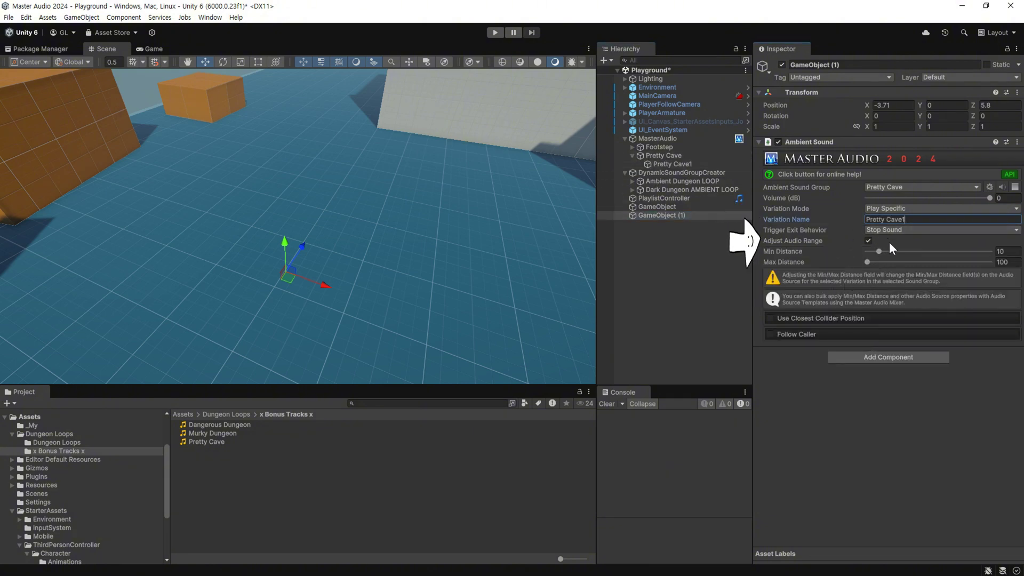
Step: Set the ambient sound's Min Distance to 5 and Max Distance to 10
drag(879, 251, 872, 251)
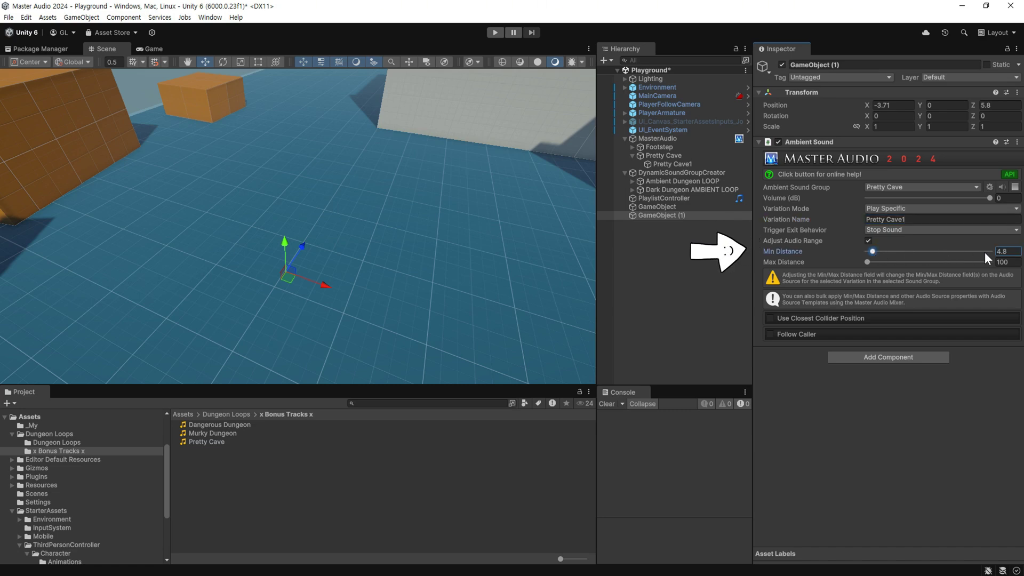
text(5)
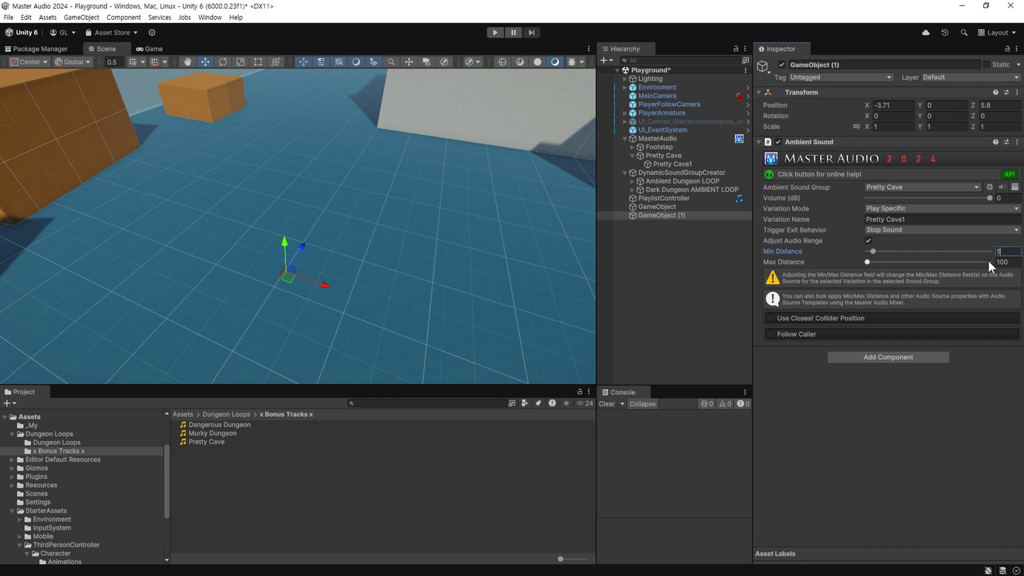
key(Tab)
text(1)
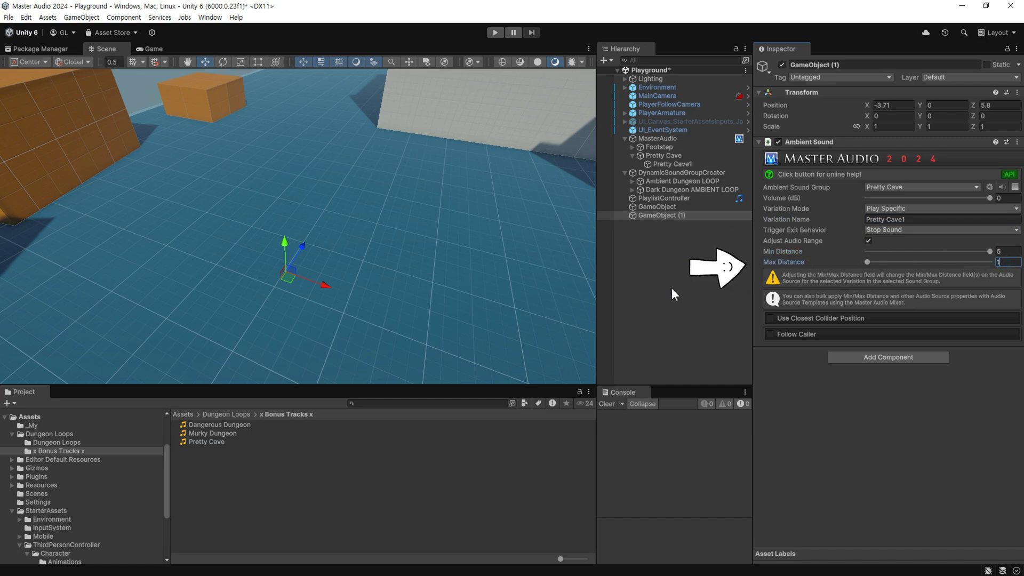
text(0)
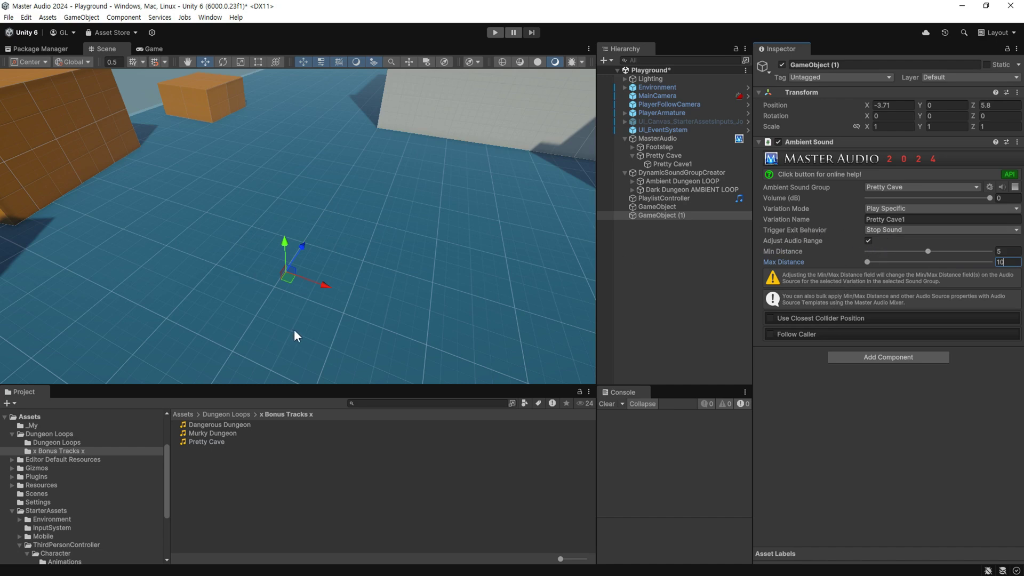
Step: Play the scene, walk the character forward with W, then back with S out of Pretty Cave's range
click(494, 33)
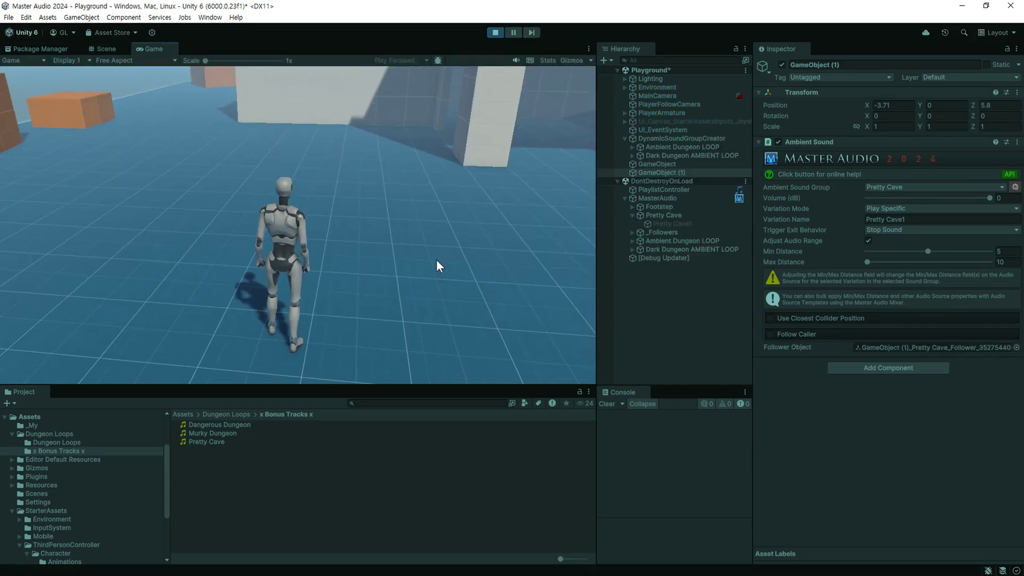
key(w)
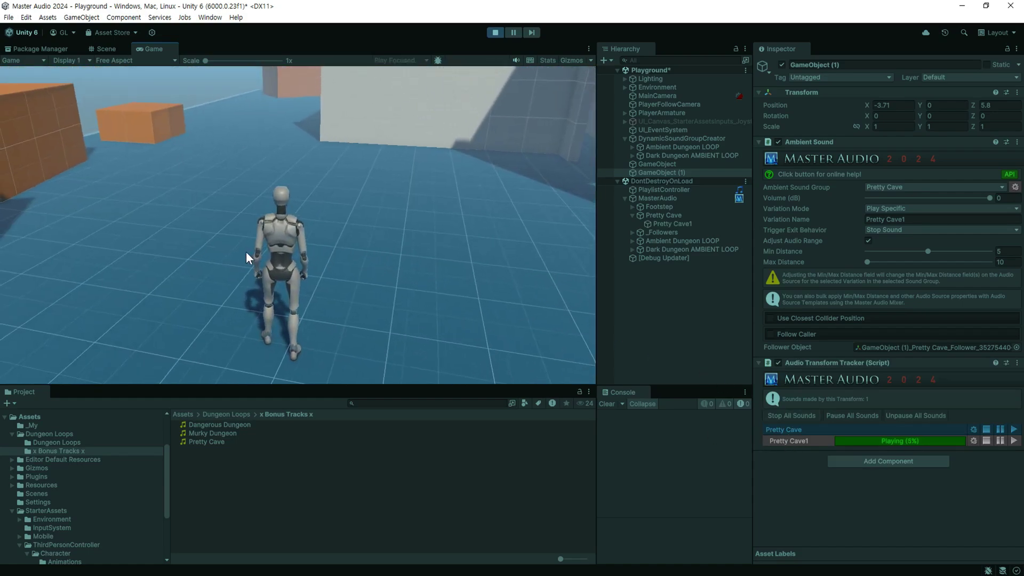
key(w)
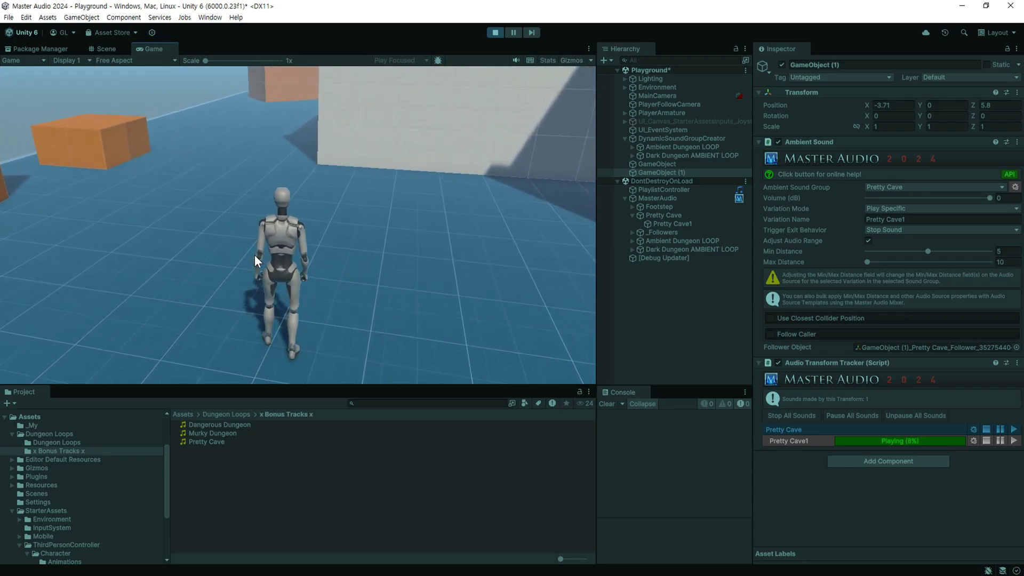
key(s)
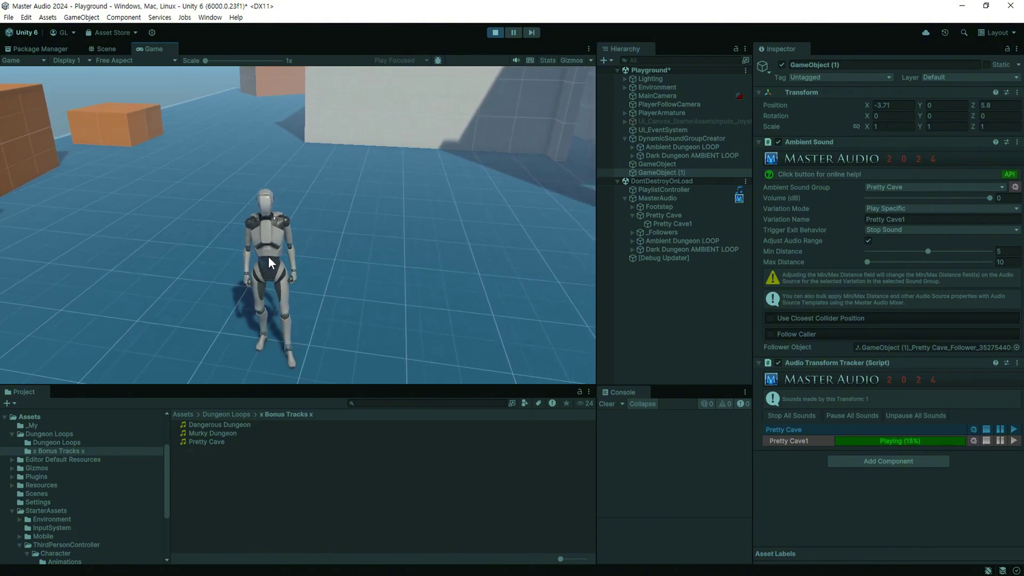
key(s)
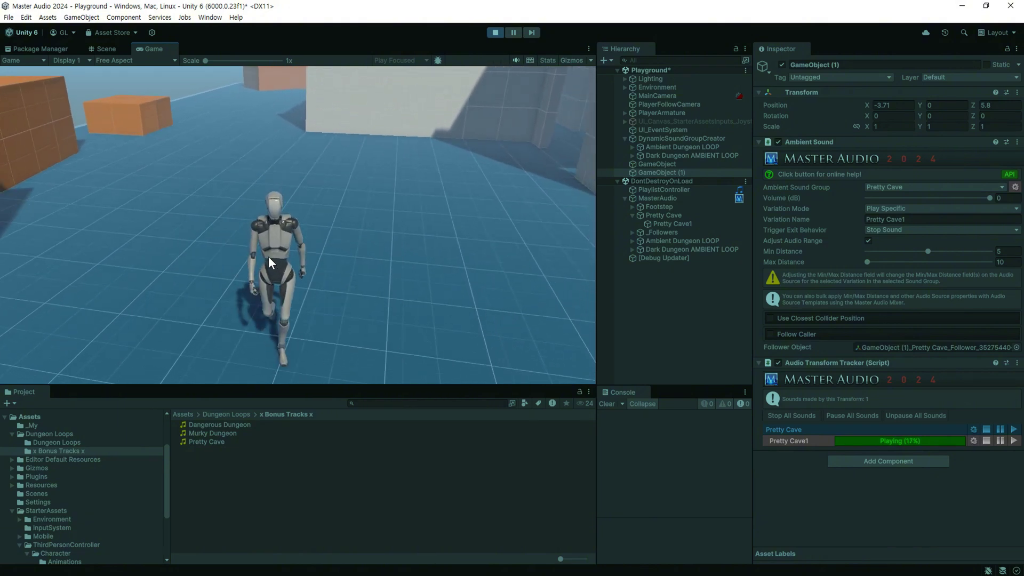